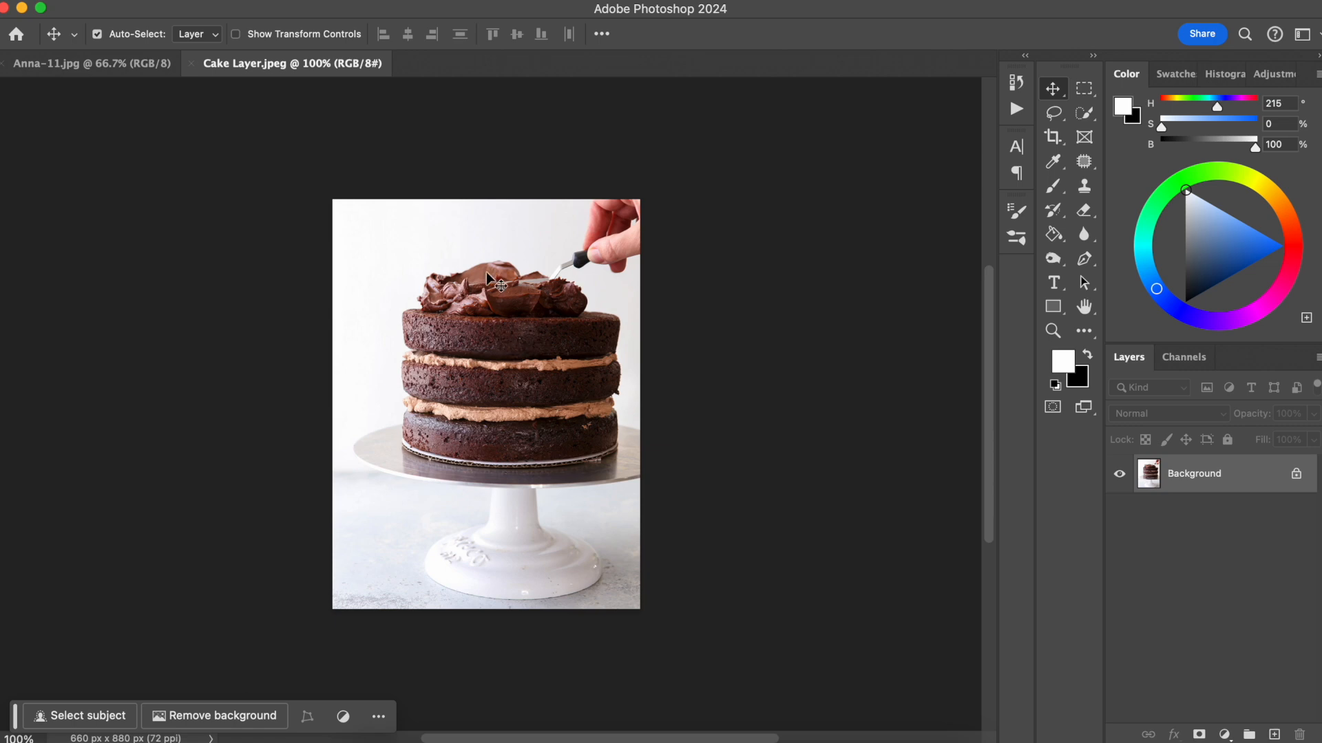
- Switch to the portrait document, add an empty layer above the Background and toggle the new layer's visibility off and on
key(ctrl+Tab)
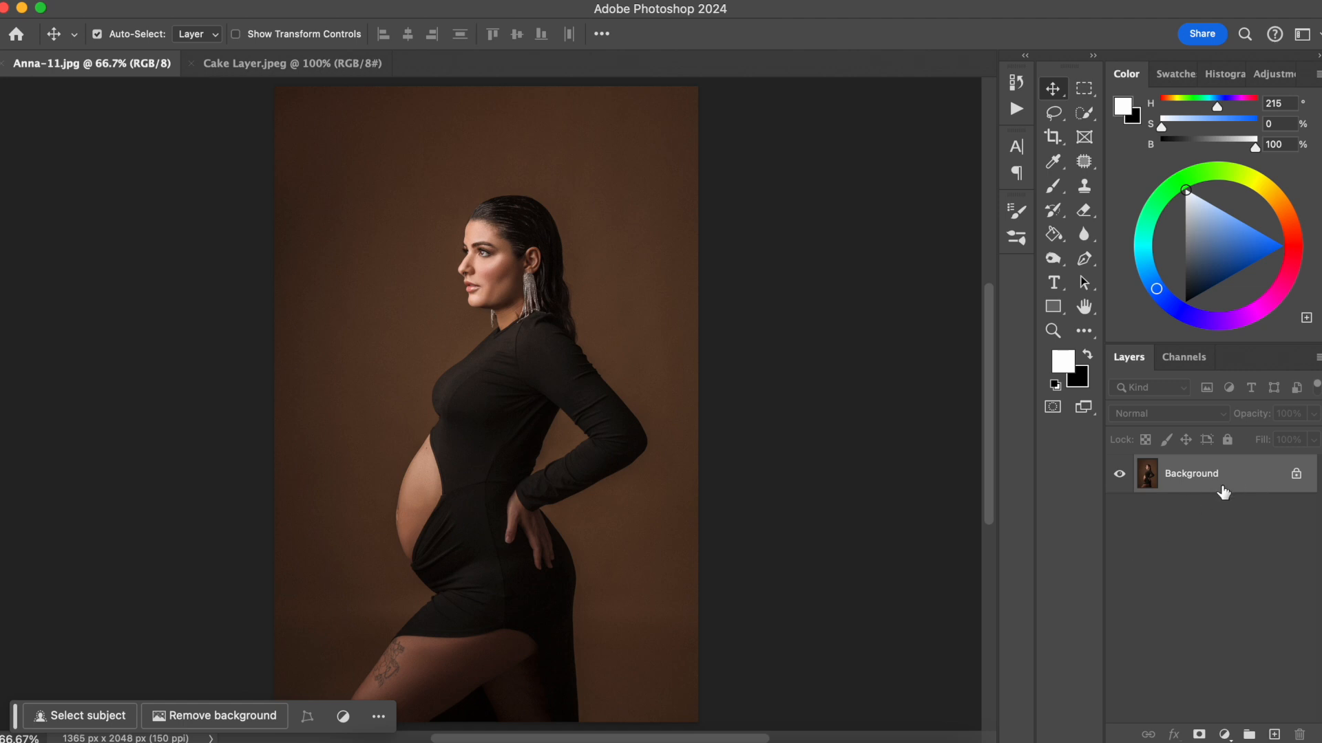
key(g)
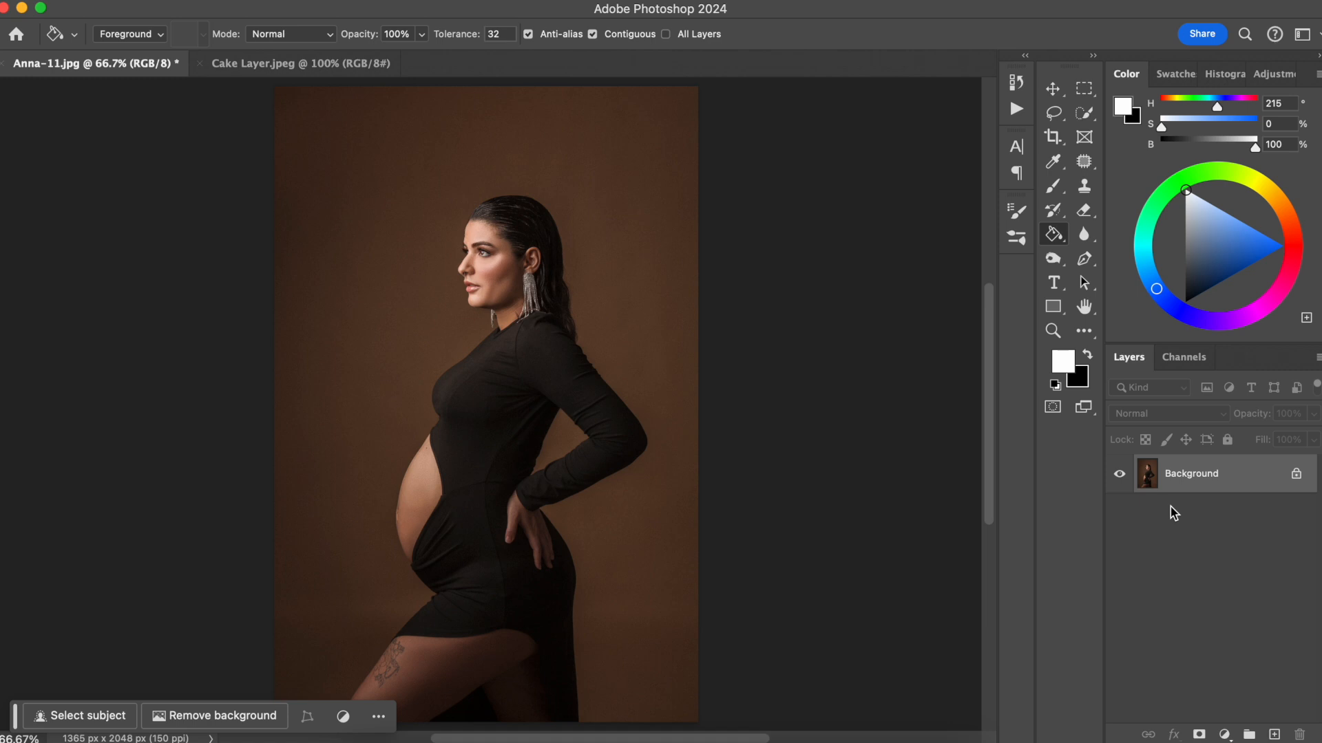
click(1273, 735)
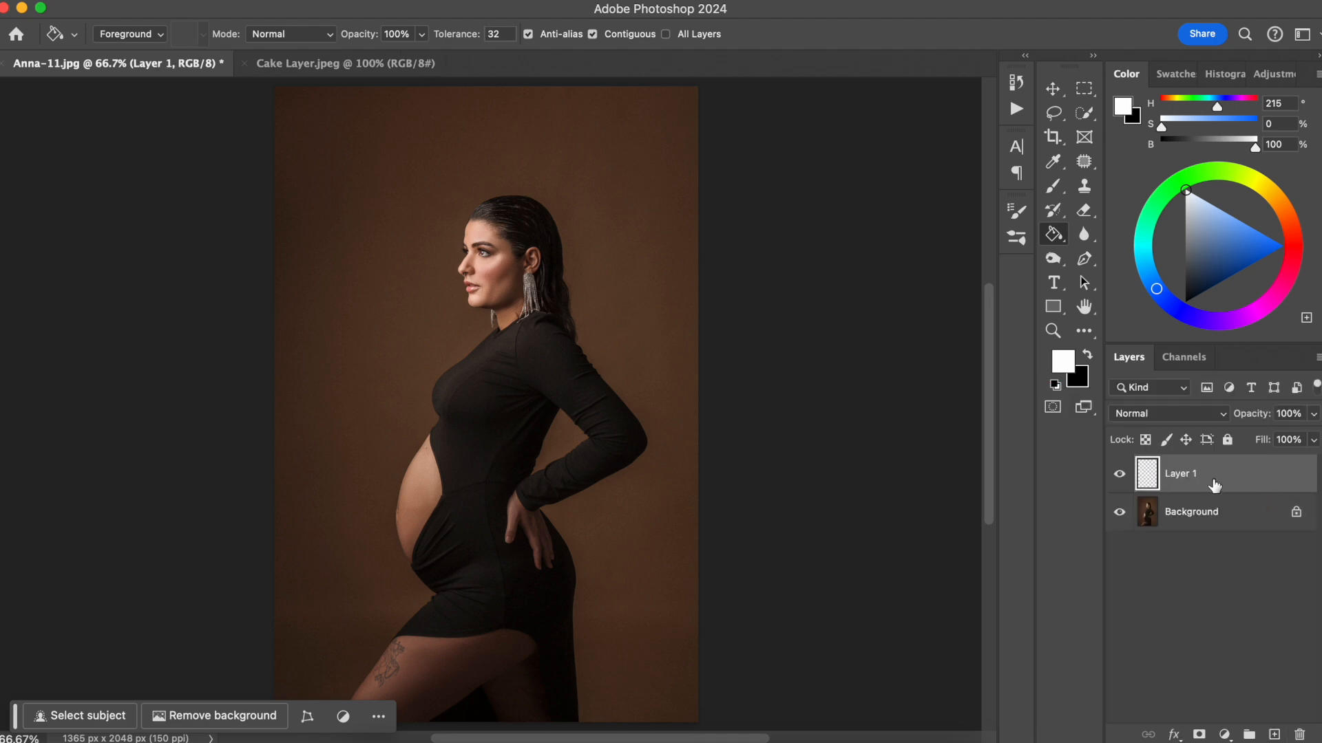
click(1119, 473)
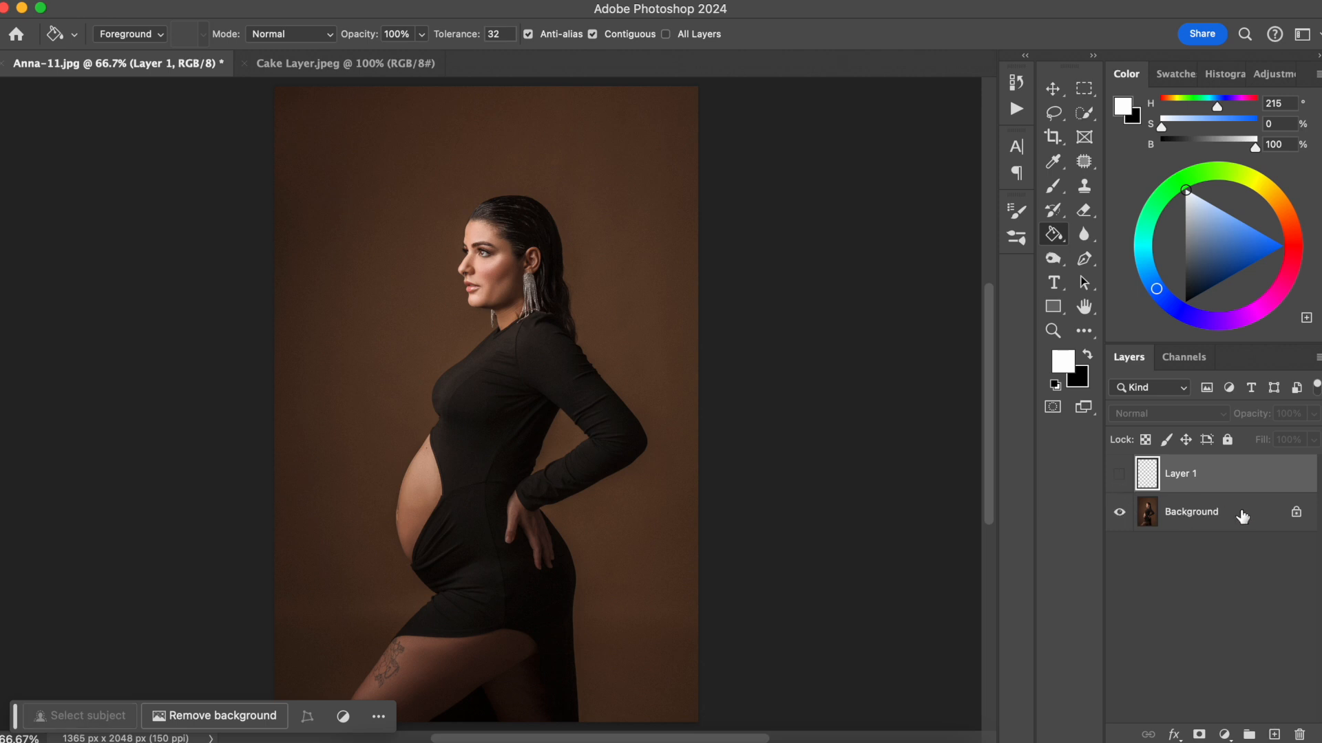
click(1119, 475)
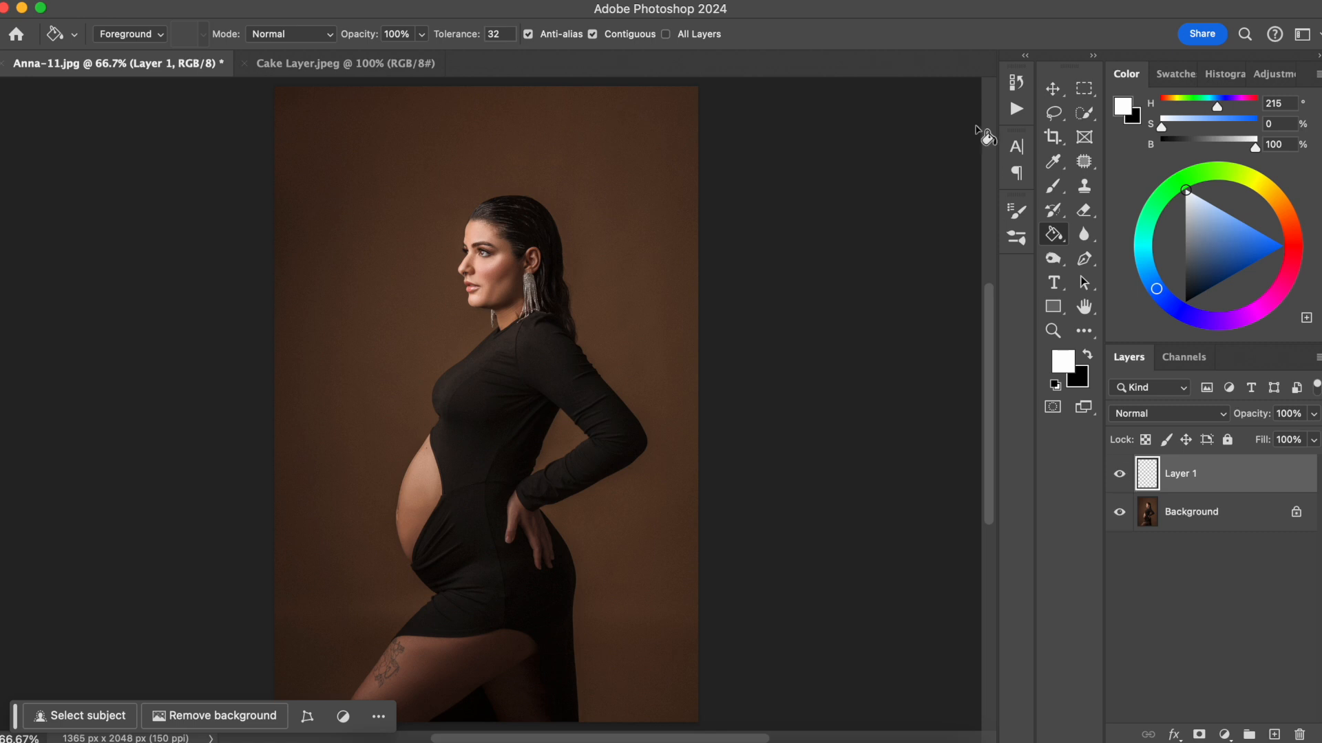
- Make a rectangular selection over the woman's torso on Layer 1 and fill it with blue #0e66de using the Paint Bucket
click(1085, 90)
drag(404, 303, 666, 565)
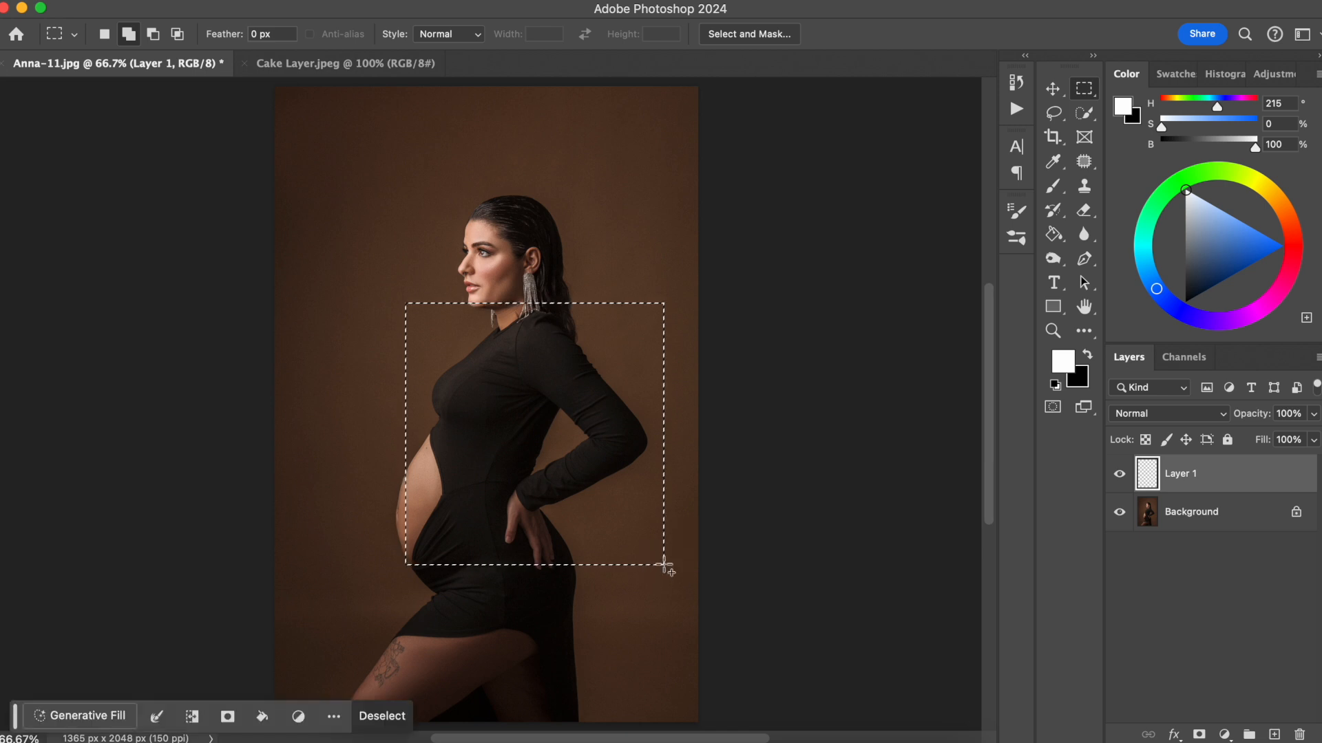
click(1053, 234)
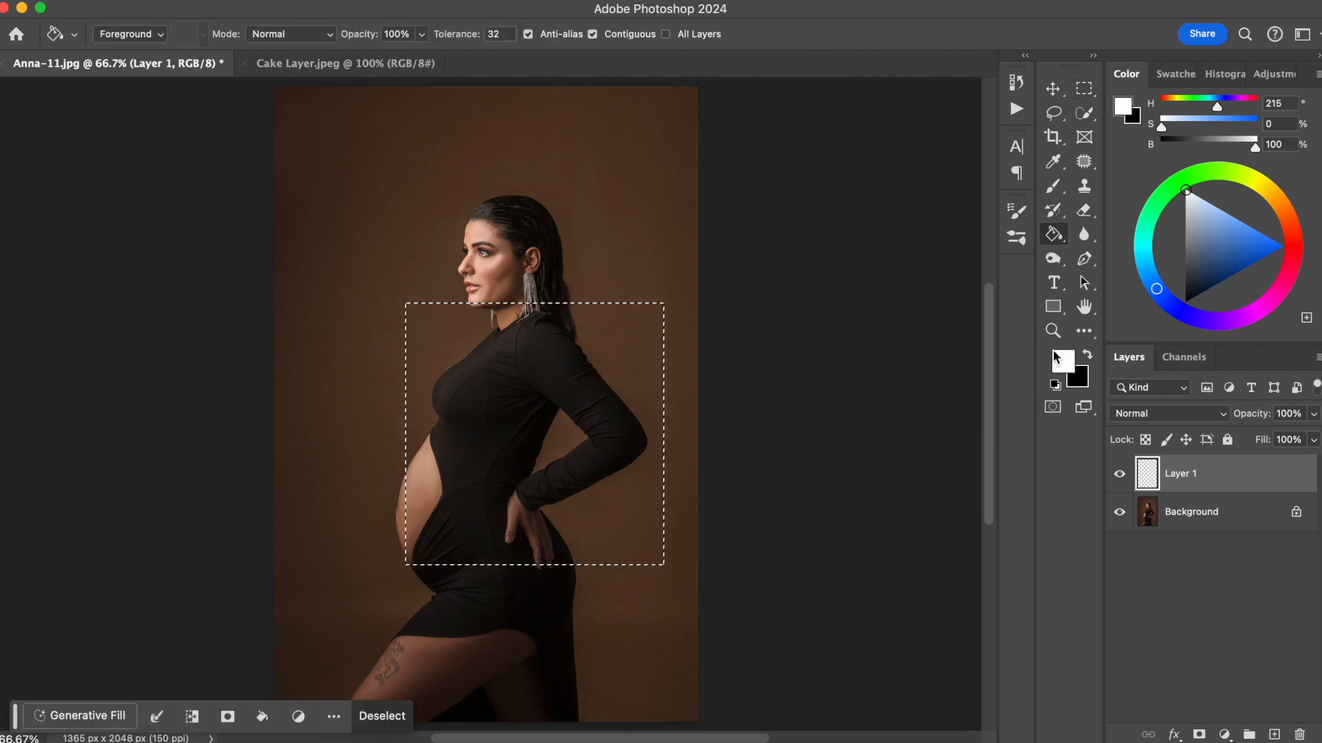
click(1062, 361)
click(934, 355)
click(991, 276)
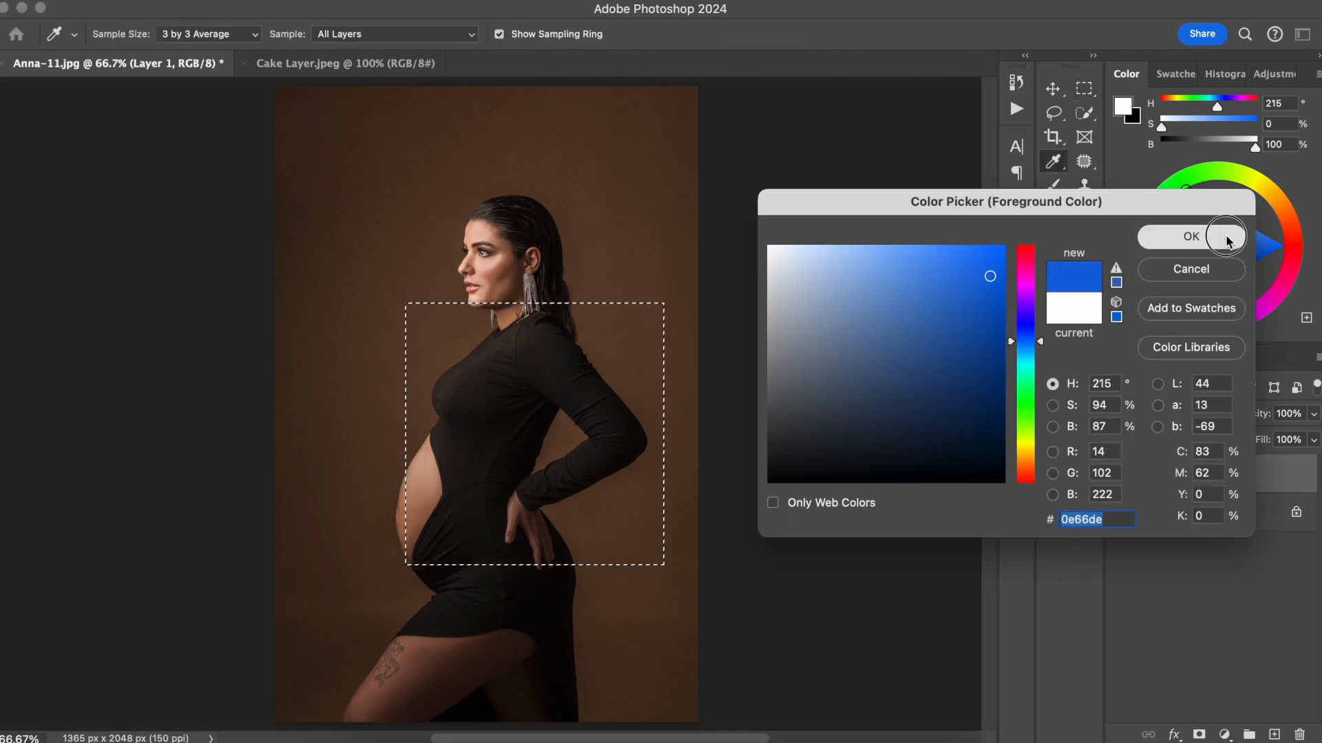
click(1191, 236)
click(559, 428)
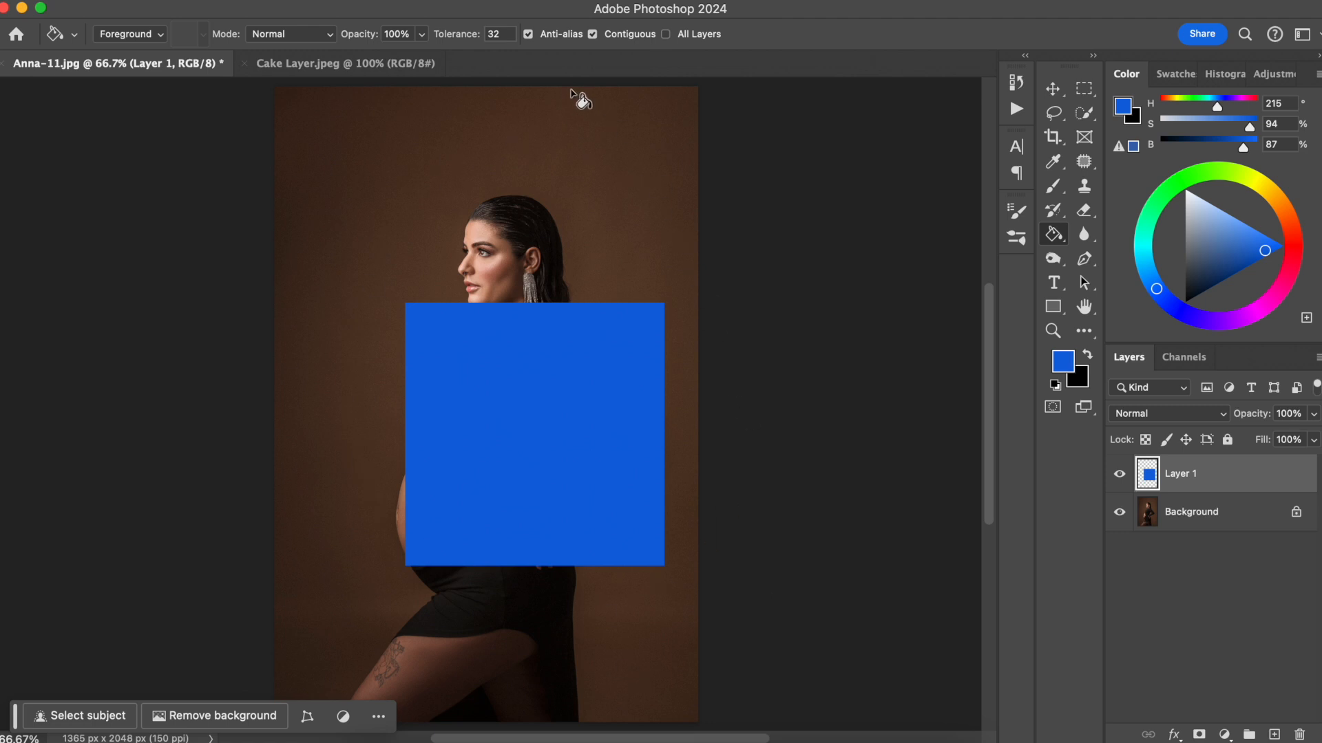
- Toggle the visibility of the blue square layer and the Background in turn, and delete the blue square layer
click(1123, 480)
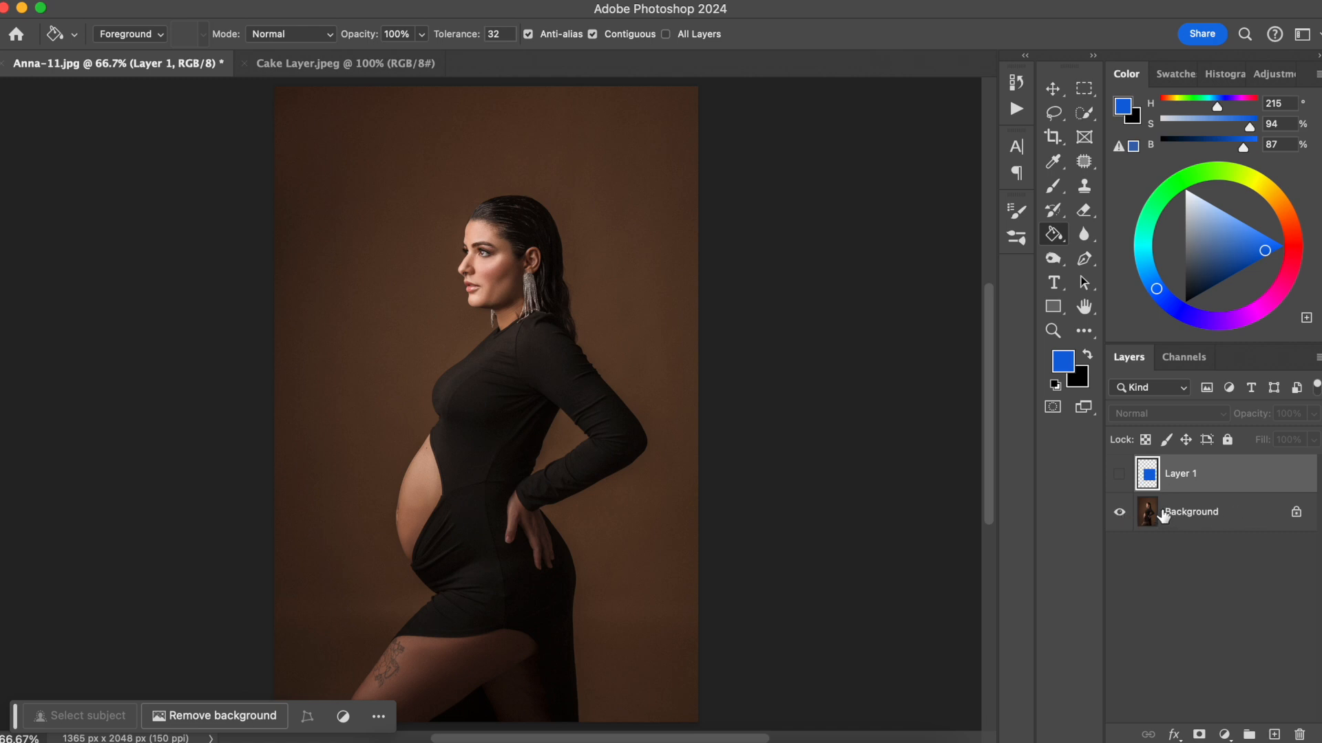
click(1120, 479)
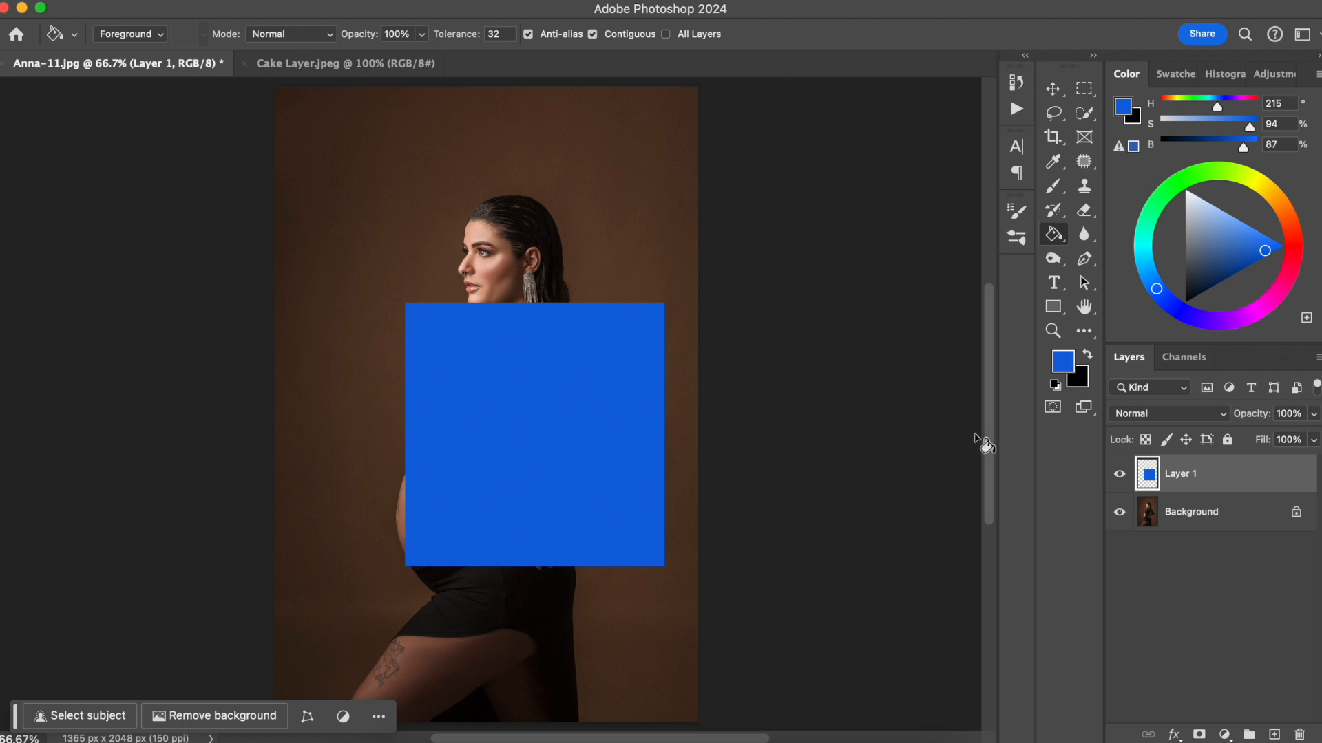
click(1120, 513)
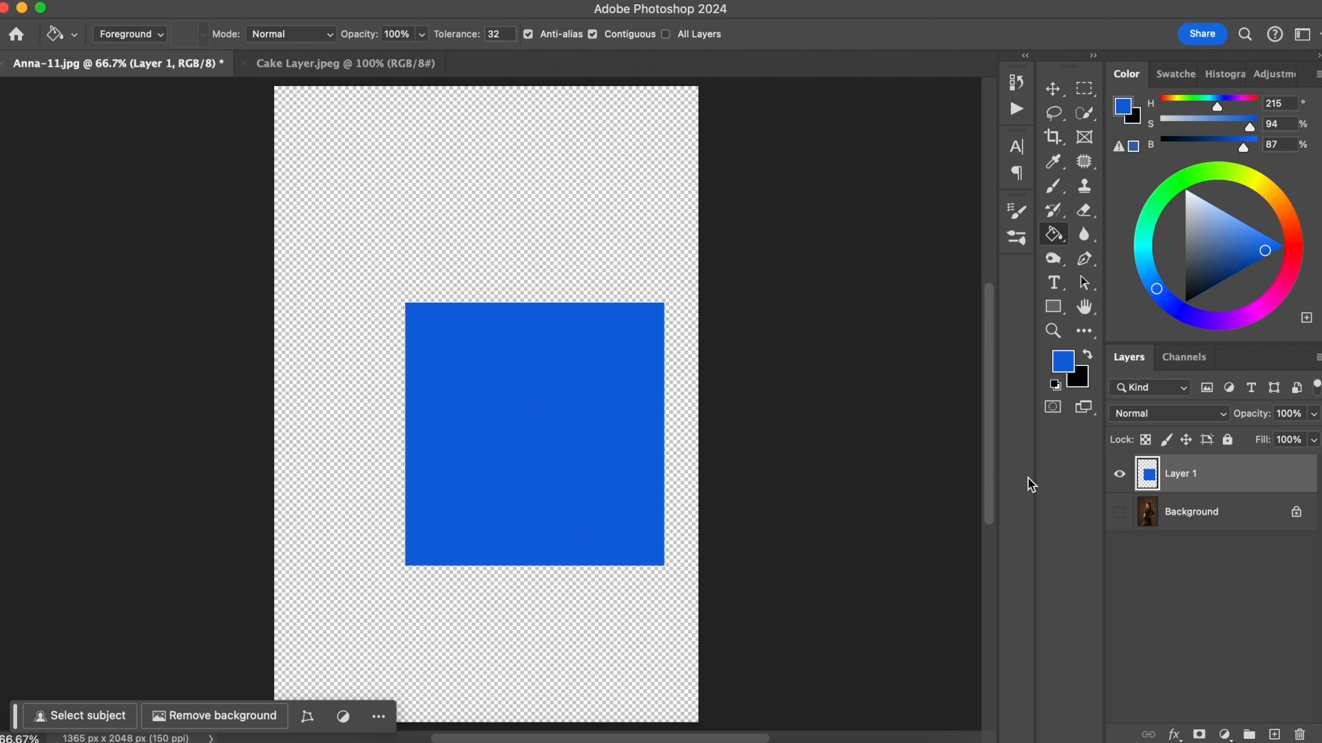
click(1120, 512)
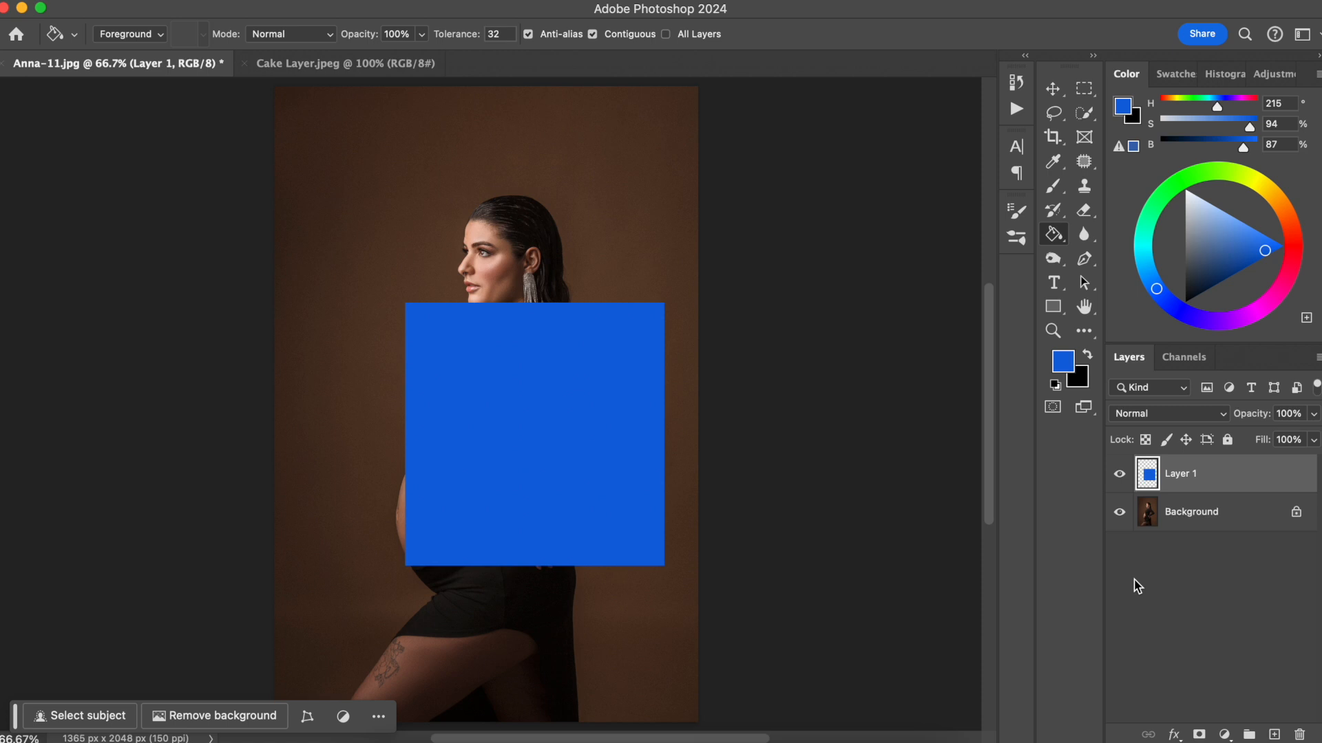
drag(1195, 482, 1299, 736)
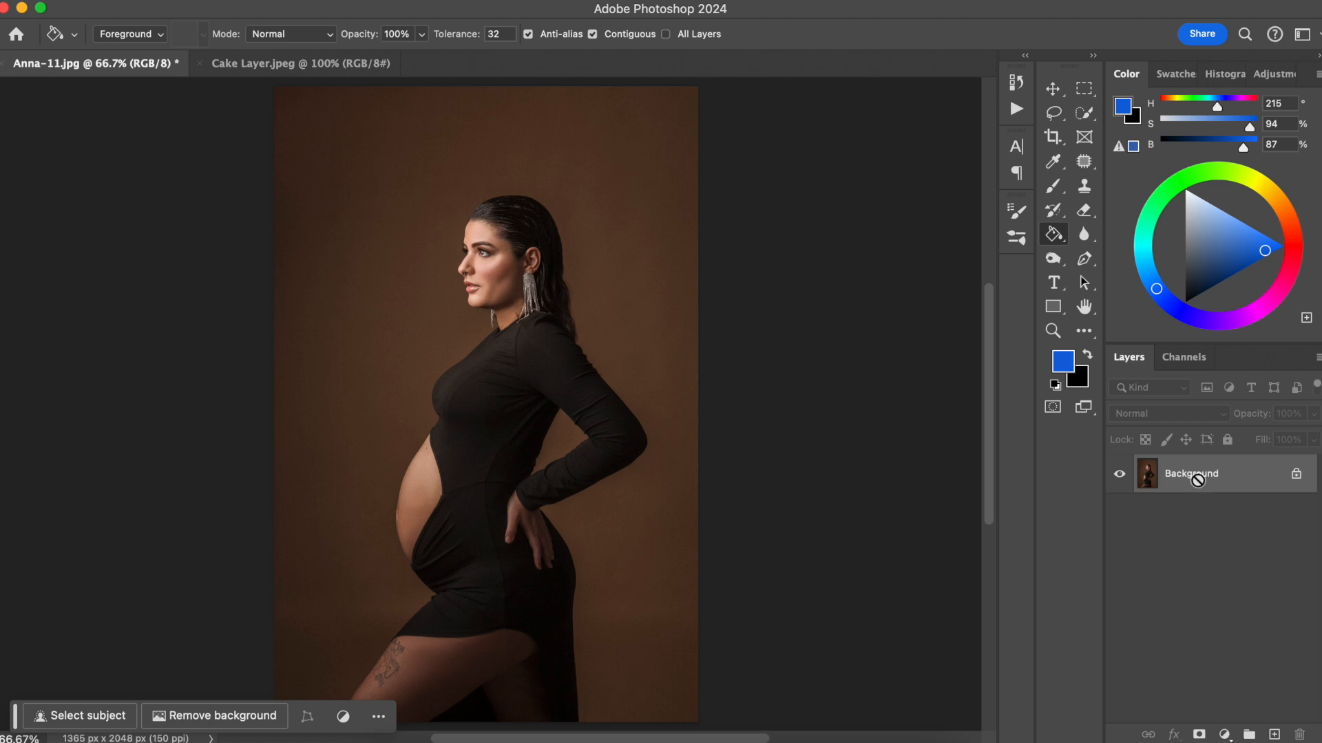
- Duplicate the Background onto a new layer and toggle the copy's visibility to compare it with the original
key(super+j)
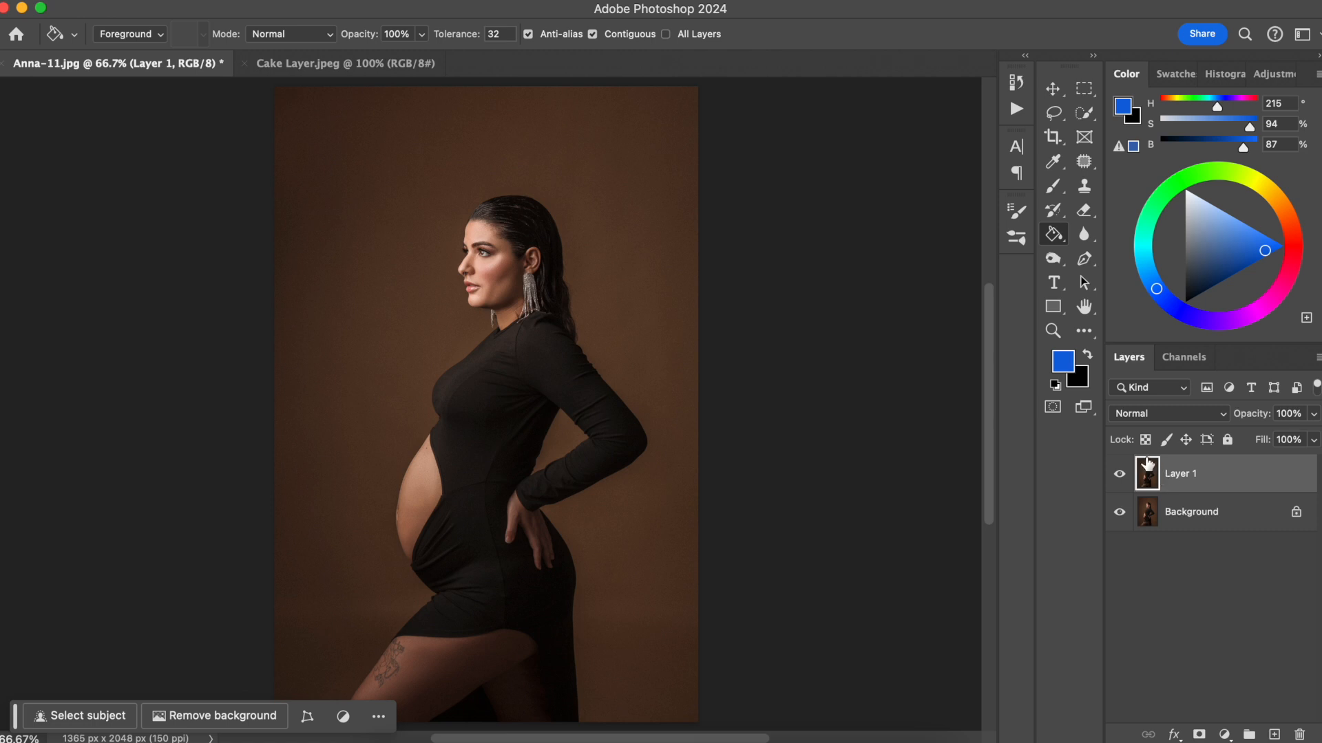
click(1205, 518)
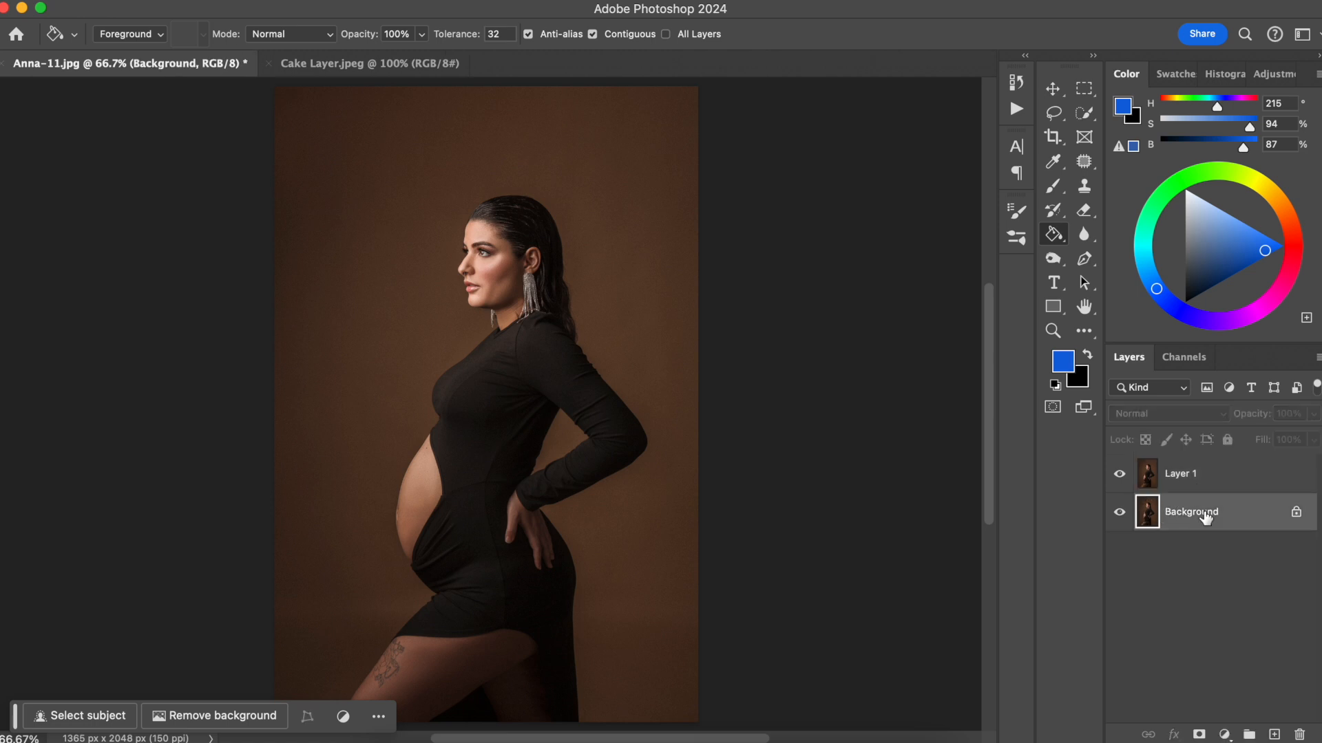
click(1180, 479)
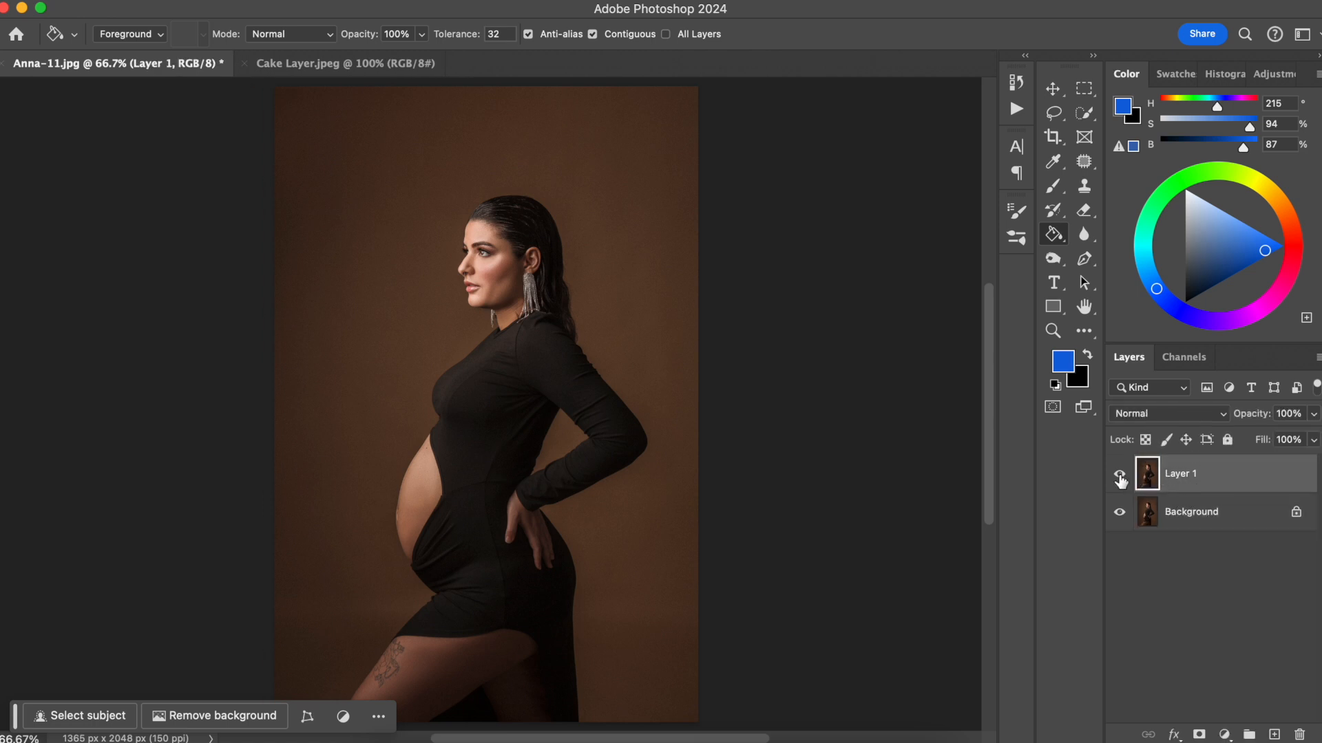
click(1121, 477)
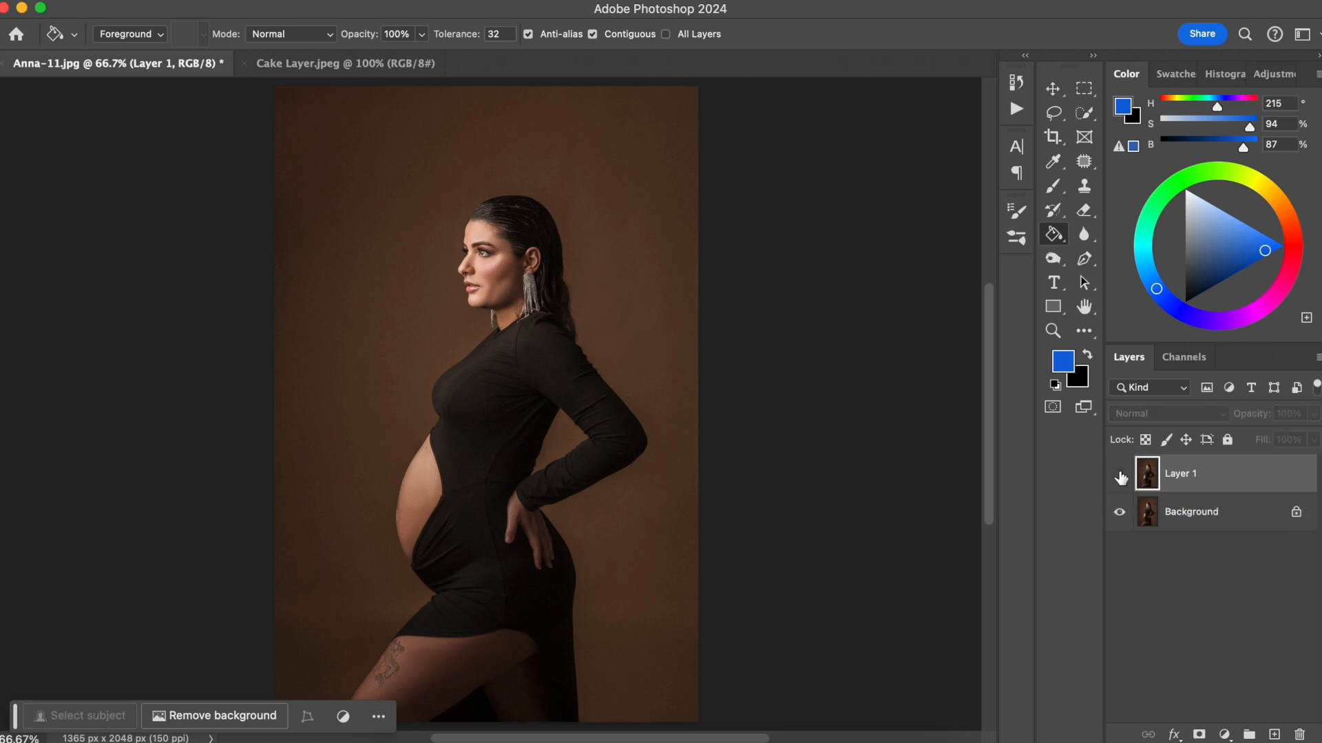
click(1119, 477)
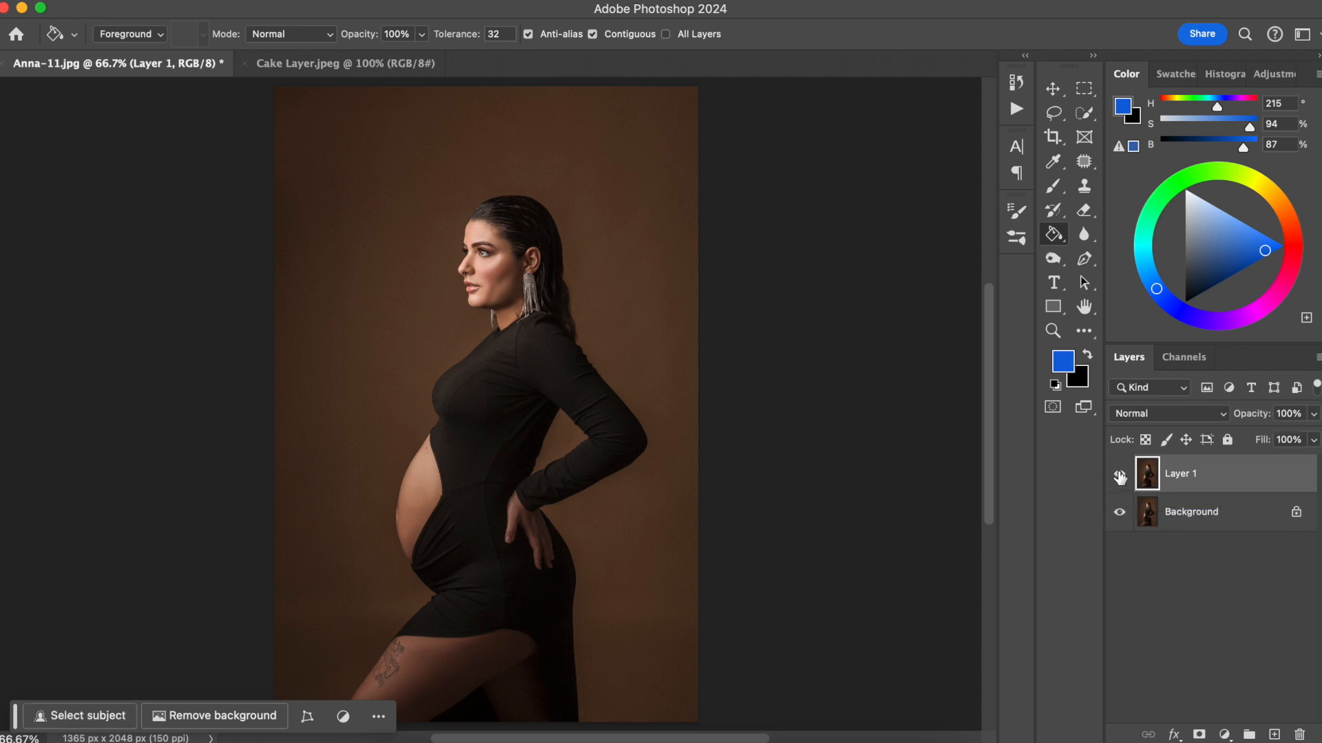
click(1120, 476)
click(1120, 476)
click(1120, 476)
click(1120, 476)
- Open Liquify on the duplicated layer and push the belly outward and reshape the hip with a brush size of 500
click(466, 4)
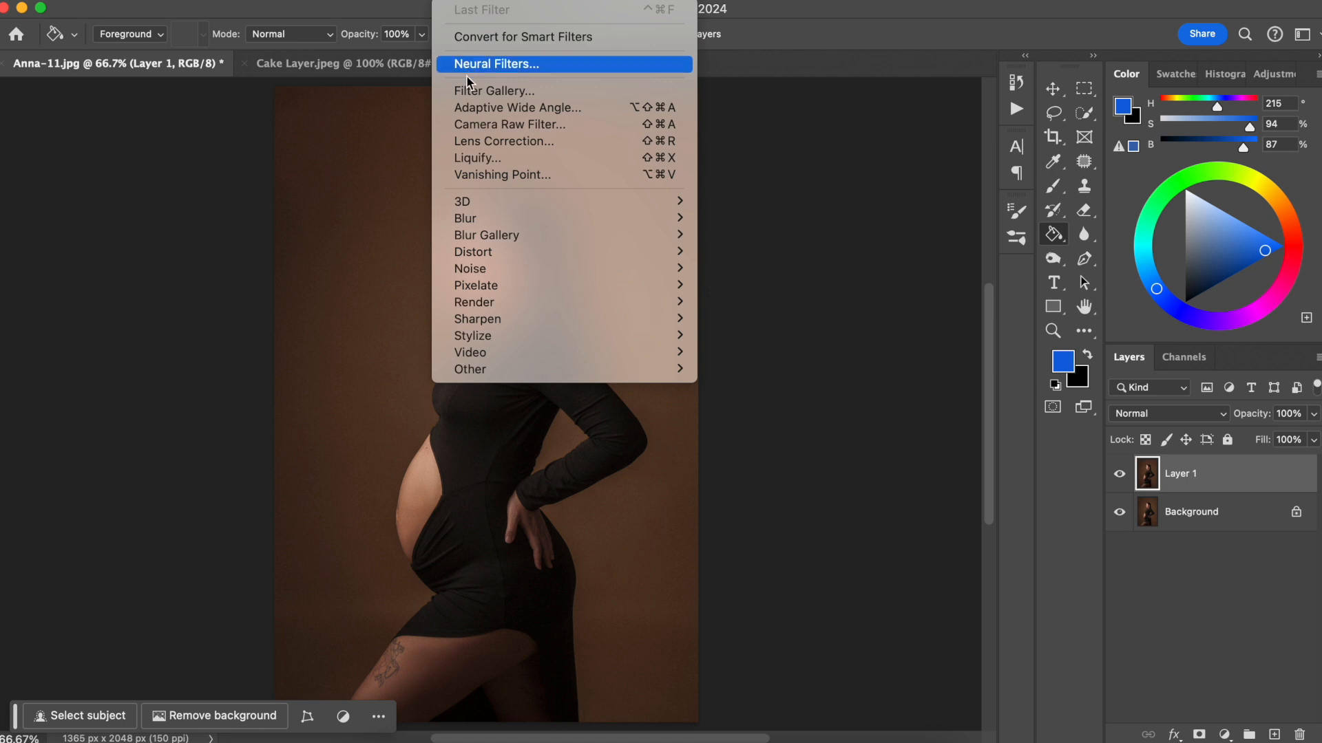
click(478, 159)
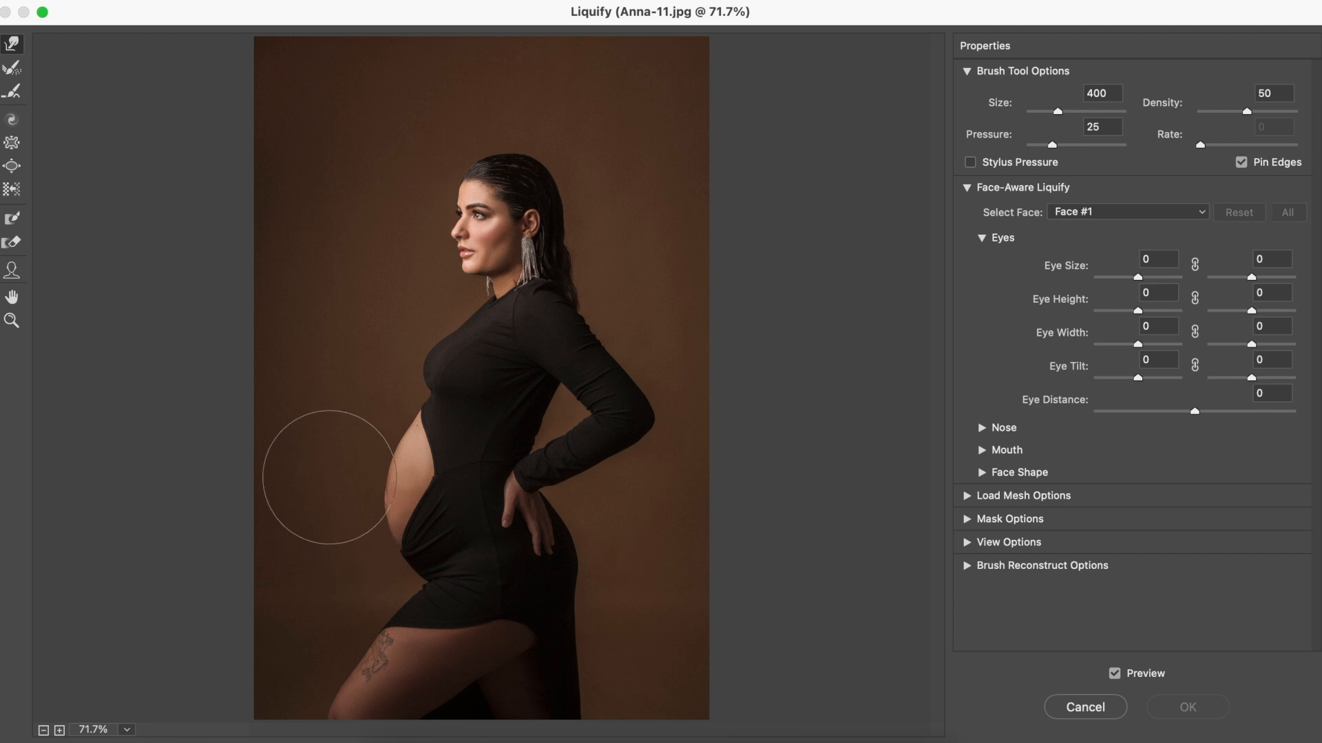
key(])
drag(398, 497, 377, 471)
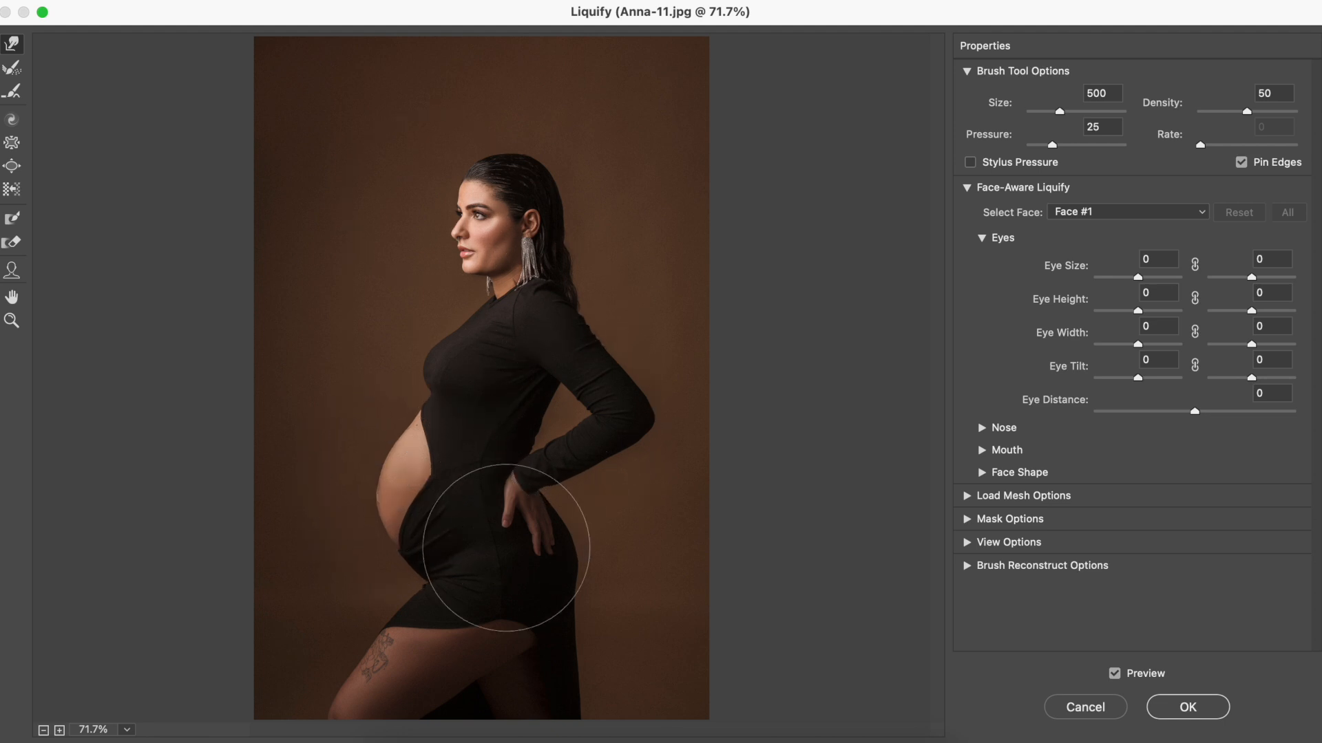
drag(546, 575, 553, 558)
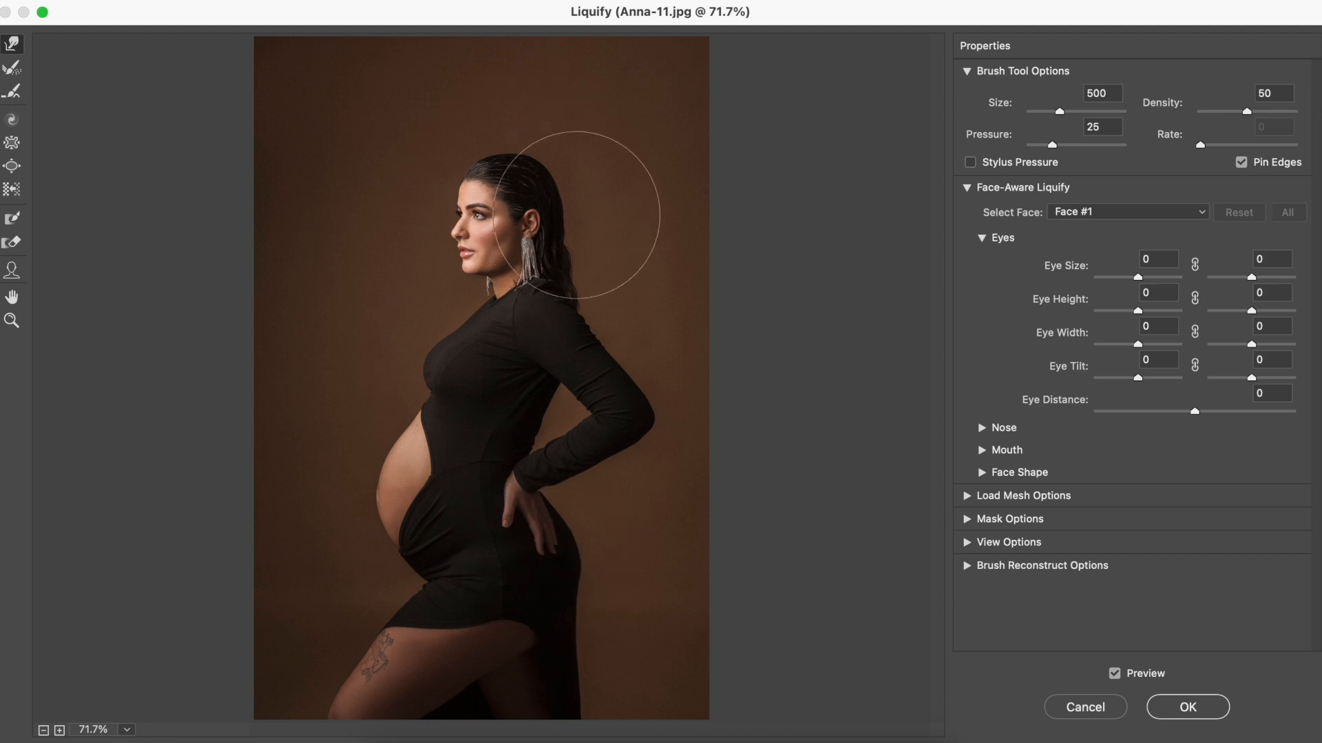
- Reduce the Liquify brush size to 250 and push the hair at the back of the head outward for more volume
key(bracketleft)
key(bracketleft)
key(bracketleft)
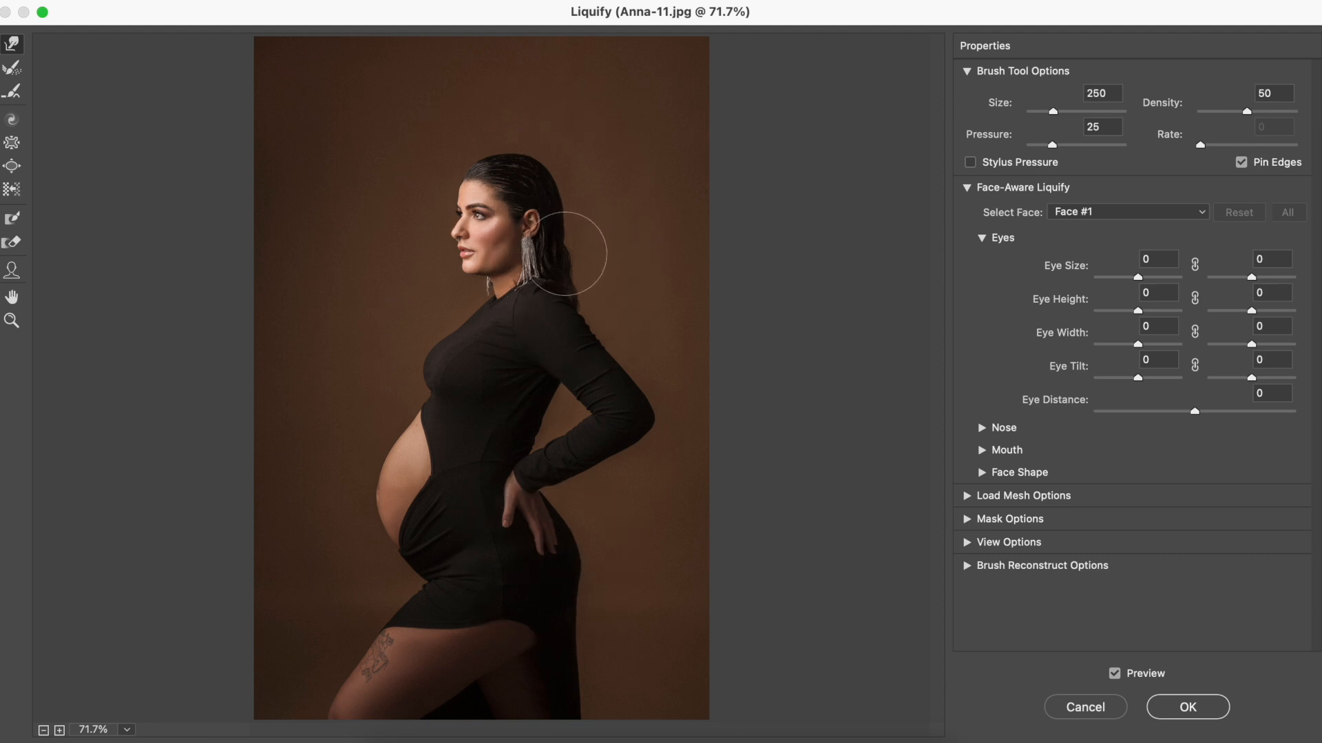
mouse_move(564, 248)
mouse_down()
mouse_move(575, 289)
mouse_move(582, 280)
mouse_up()
drag(574, 188, 569, 170)
drag(568, 231, 569, 286)
- Check the Liquify preview off and on, apply the filter, and compare the reshaped layer with the original Background
click(1115, 674)
click(1115, 674)
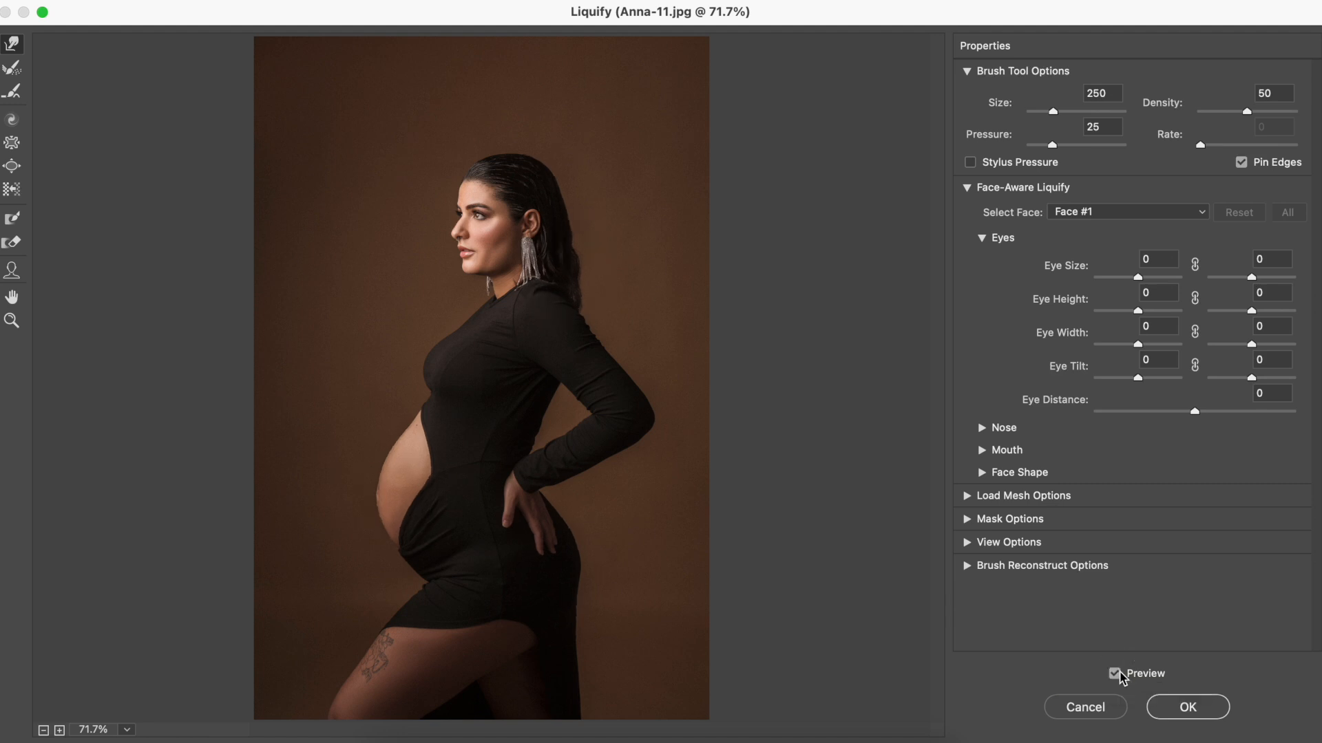
click(1187, 707)
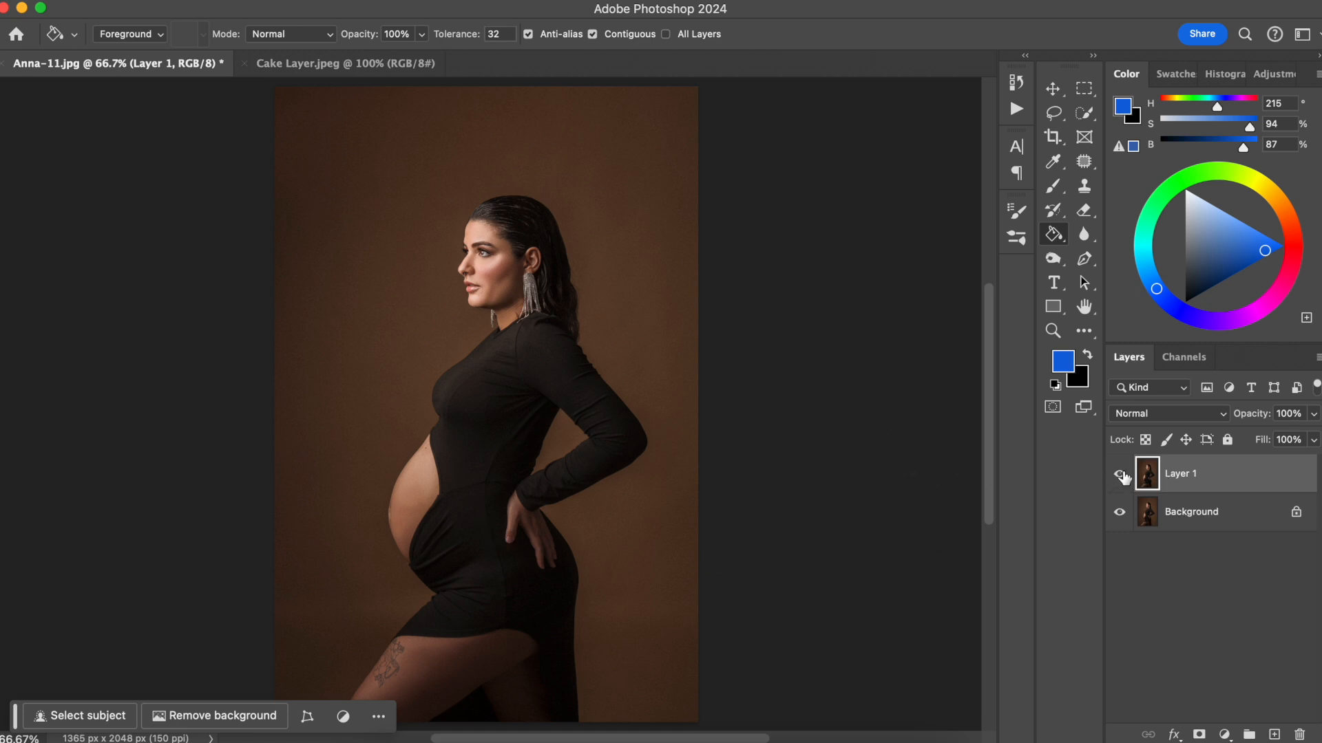
click(1120, 475)
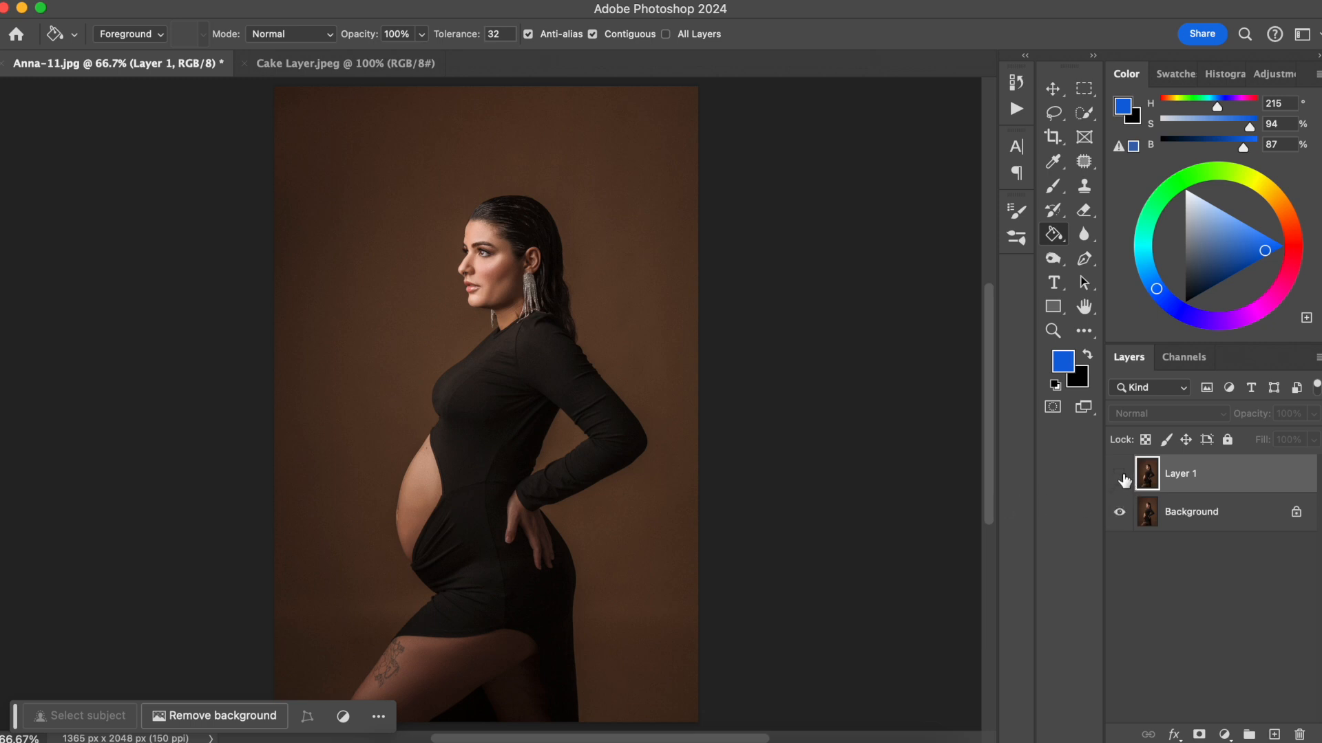
click(1119, 474)
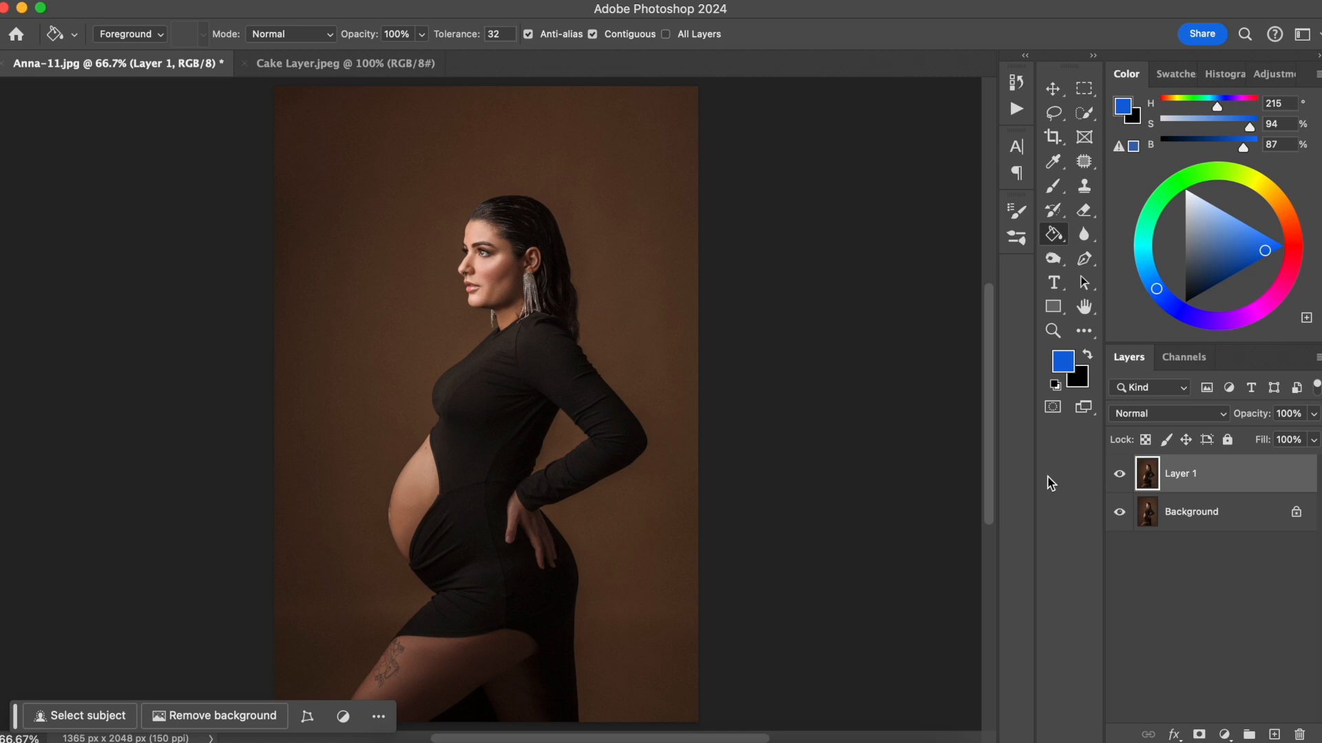
- Lasso the area behind the woman's head and run Generative Fill on it with the prompt "add hair"
key(l)
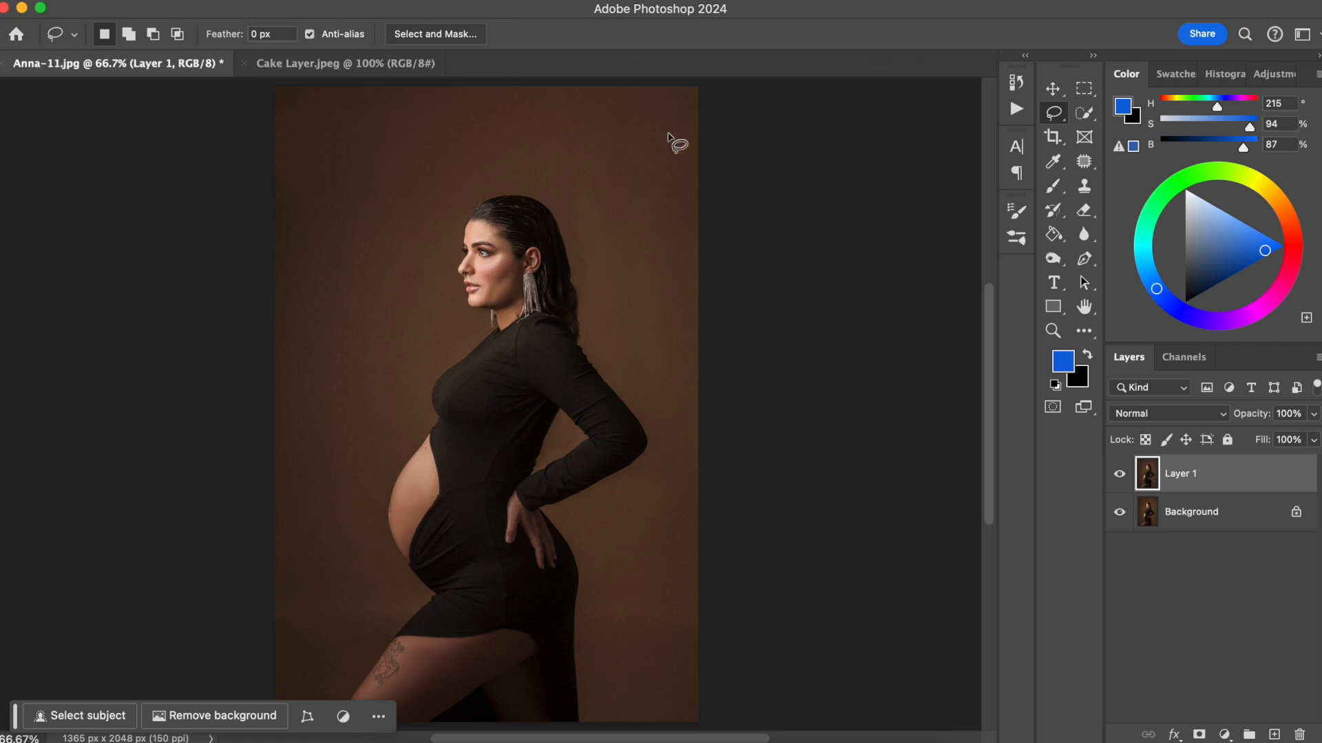
mouse_move(559, 218)
mouse_down()
mouse_move(552, 307)
mouse_move(570, 334)
mouse_move(605, 345)
mouse_move(636, 318)
mouse_move(621, 256)
mouse_move(558, 210)
mouse_up()
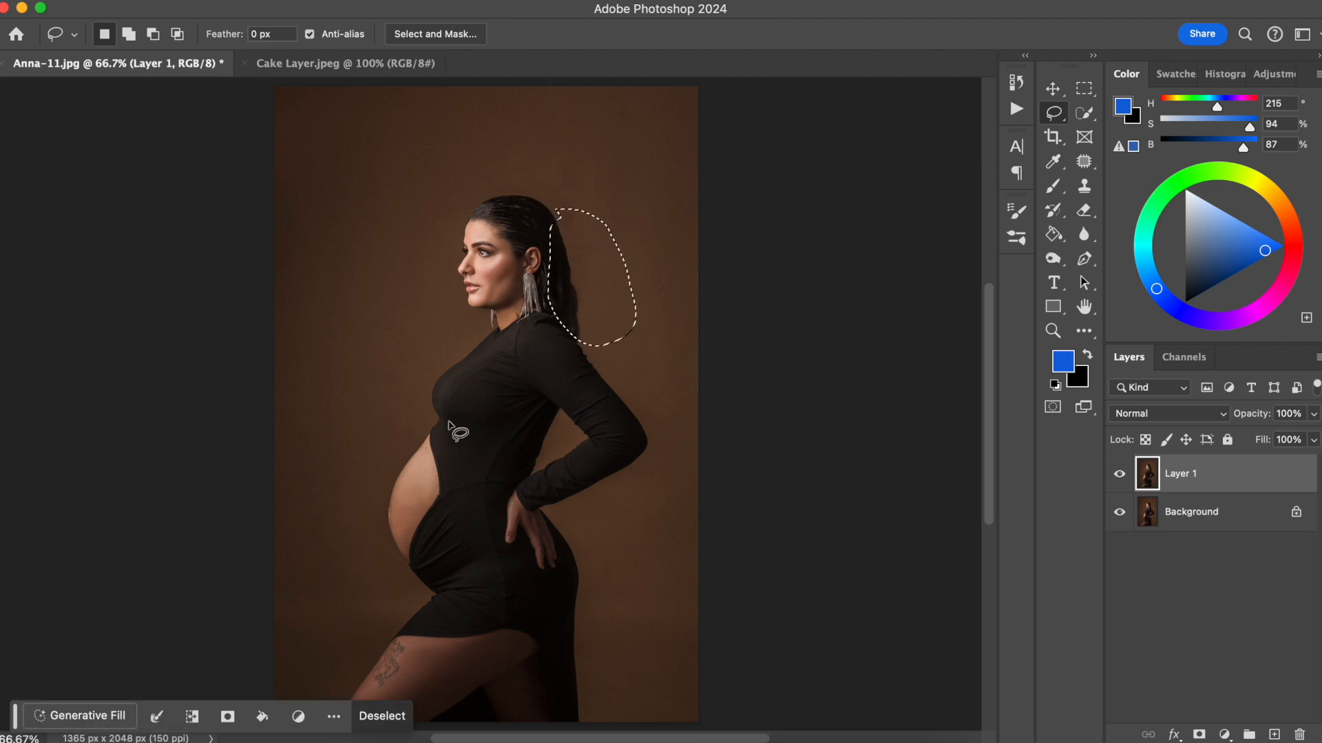
click(79, 716)
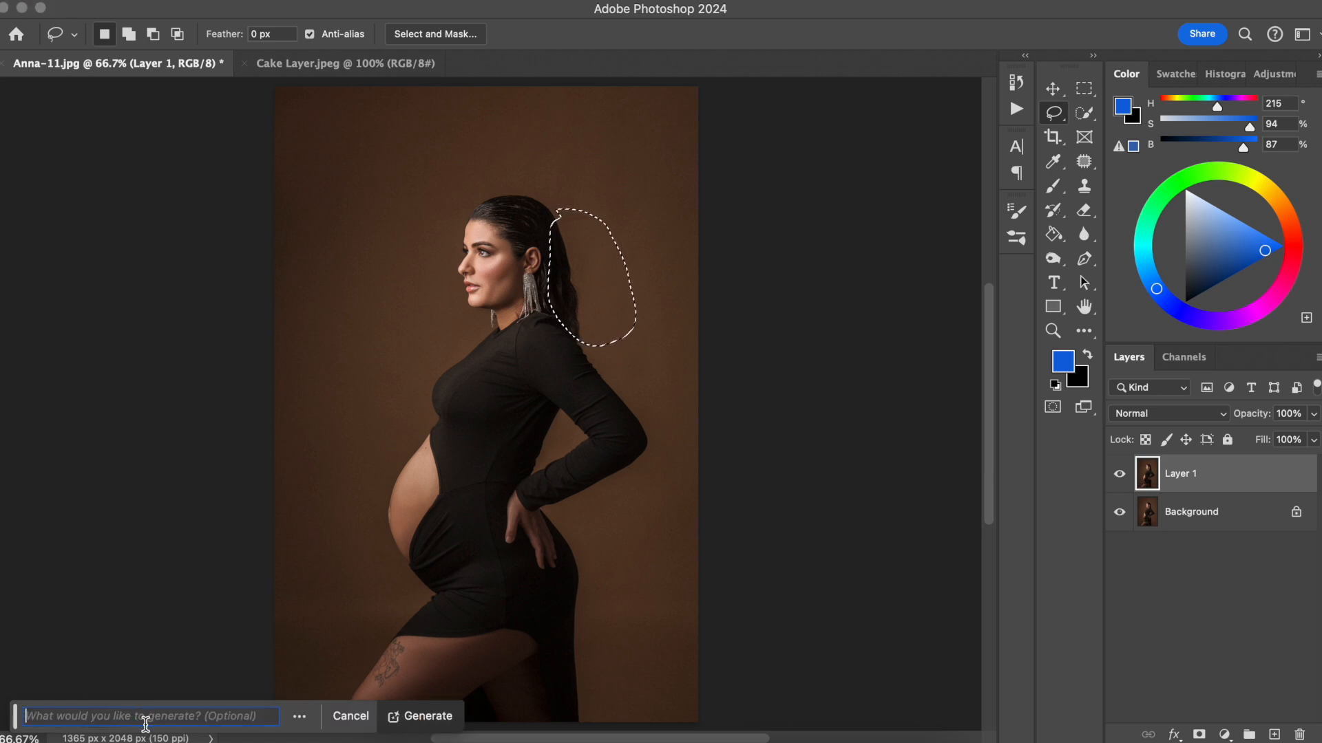
text(add hair)
key(Return)
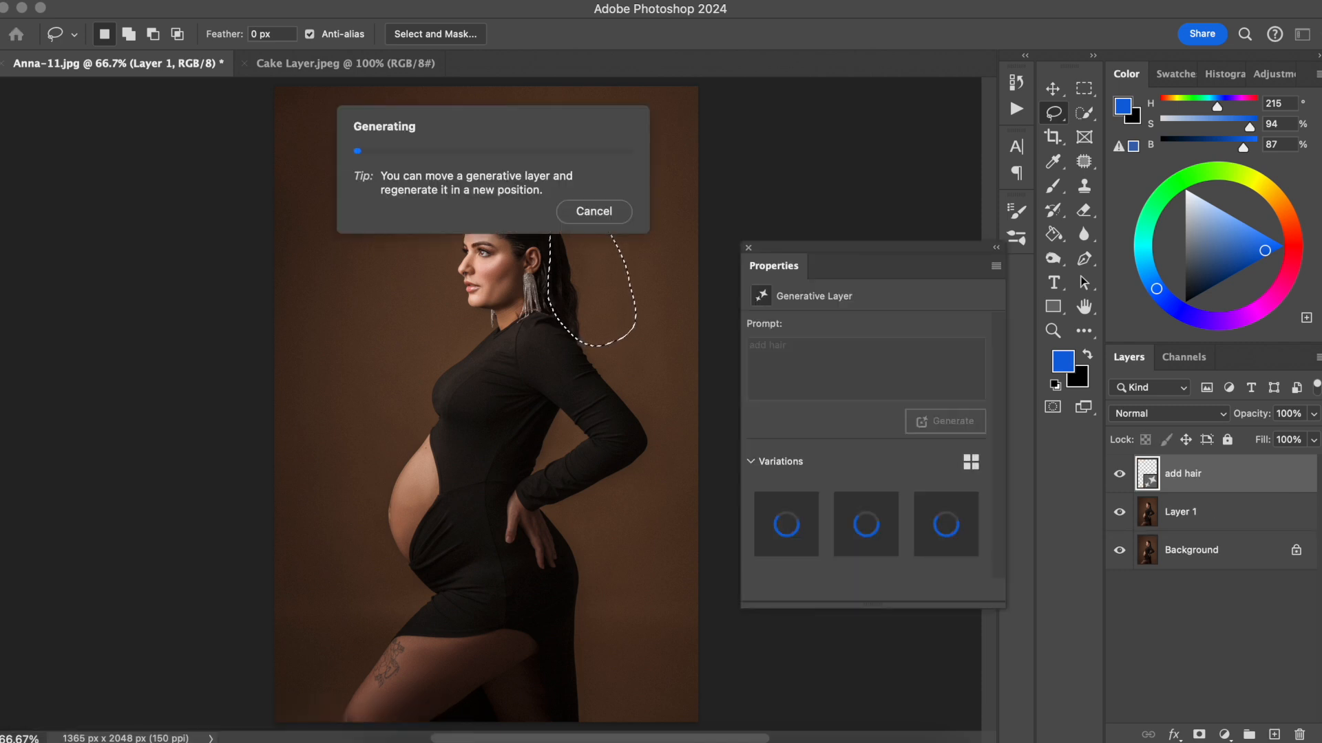
- Preview the second and third generated hair variations and choose the first one
click(866, 544)
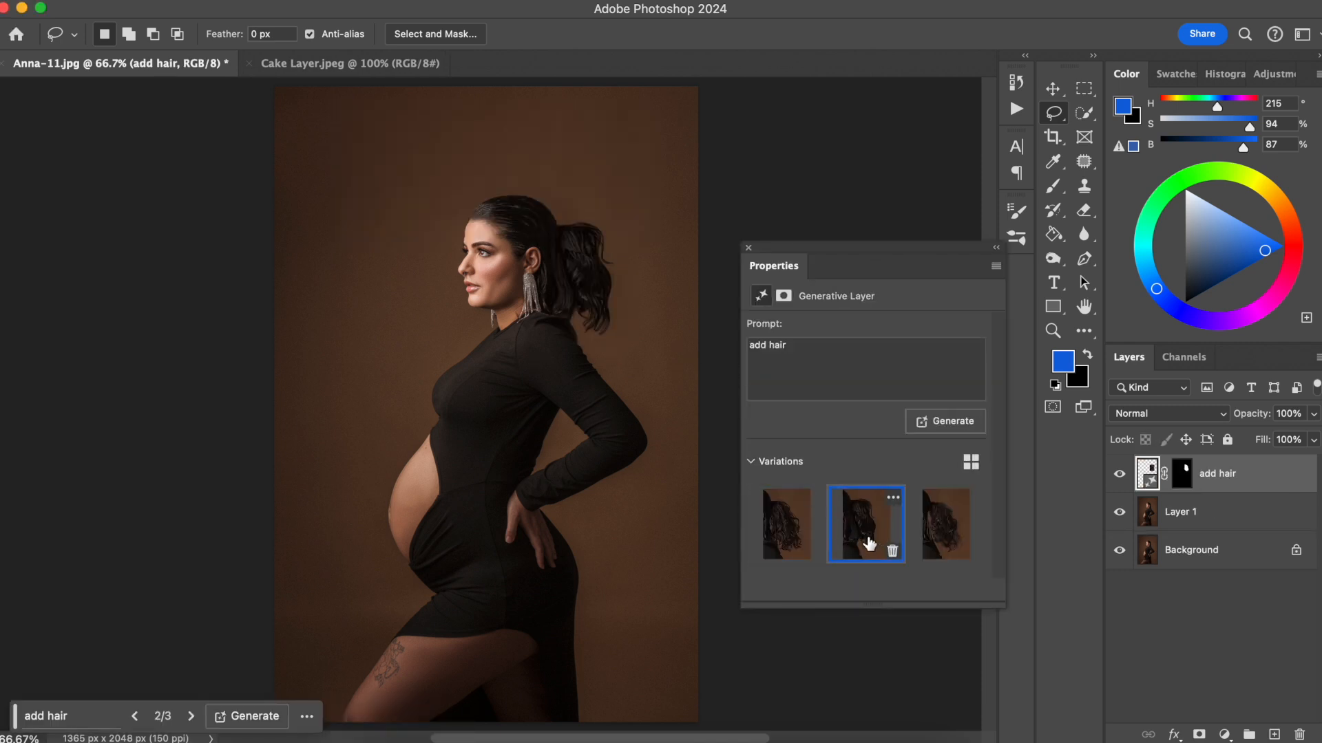
click(943, 542)
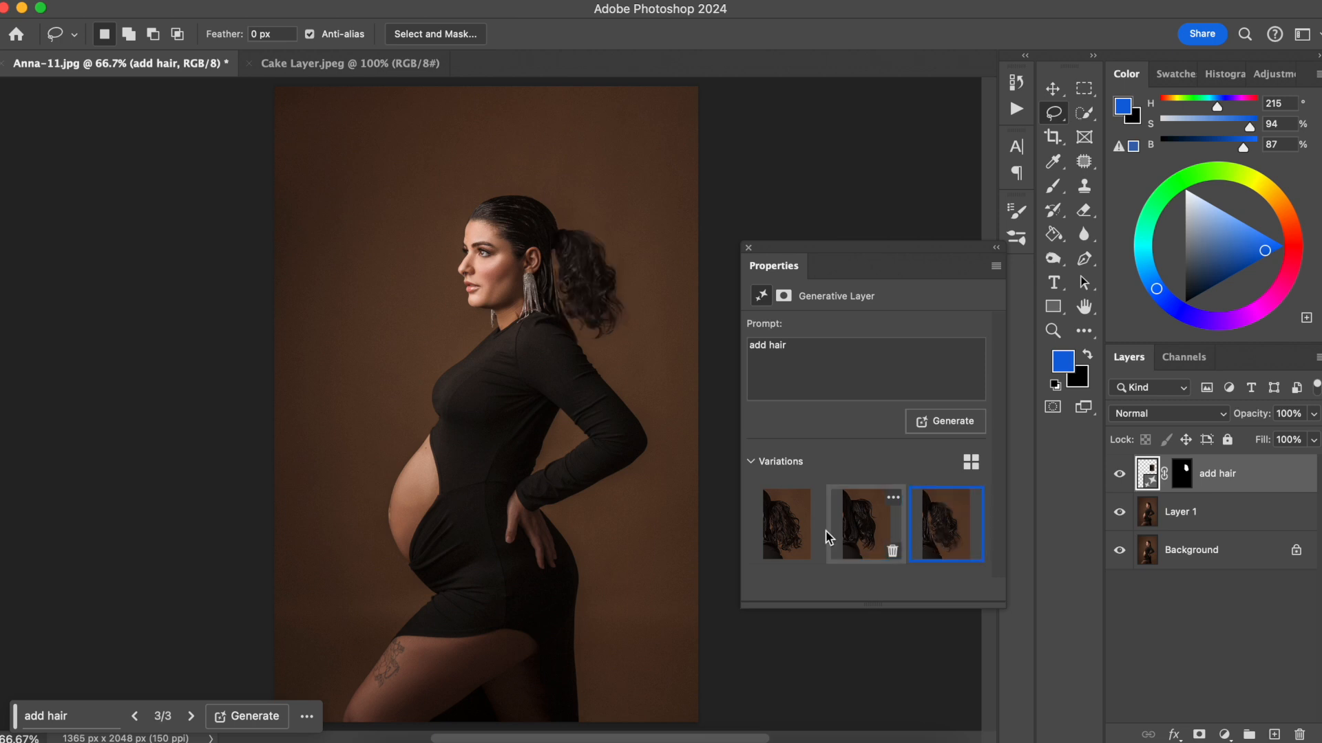
click(785, 525)
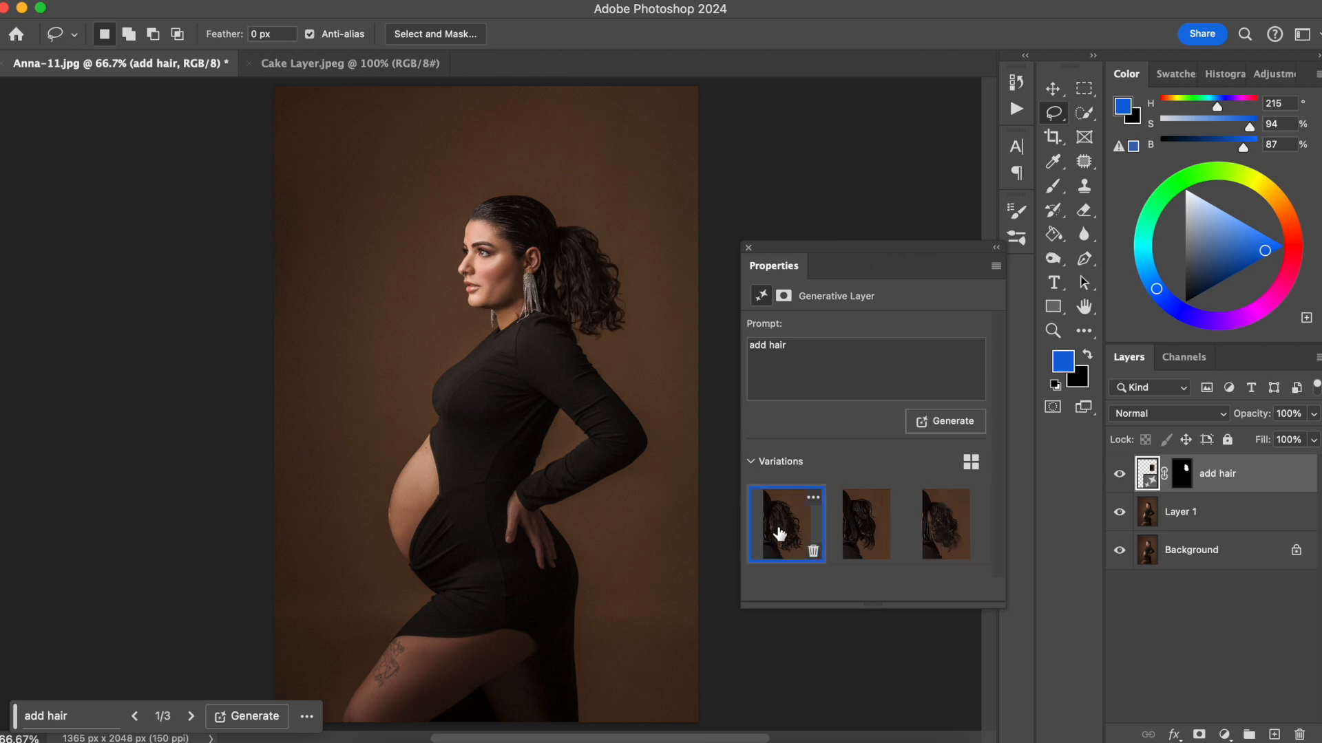
- Preview the third generated hair variation again, return to the first one and dismiss the generative layer's properties
click(944, 540)
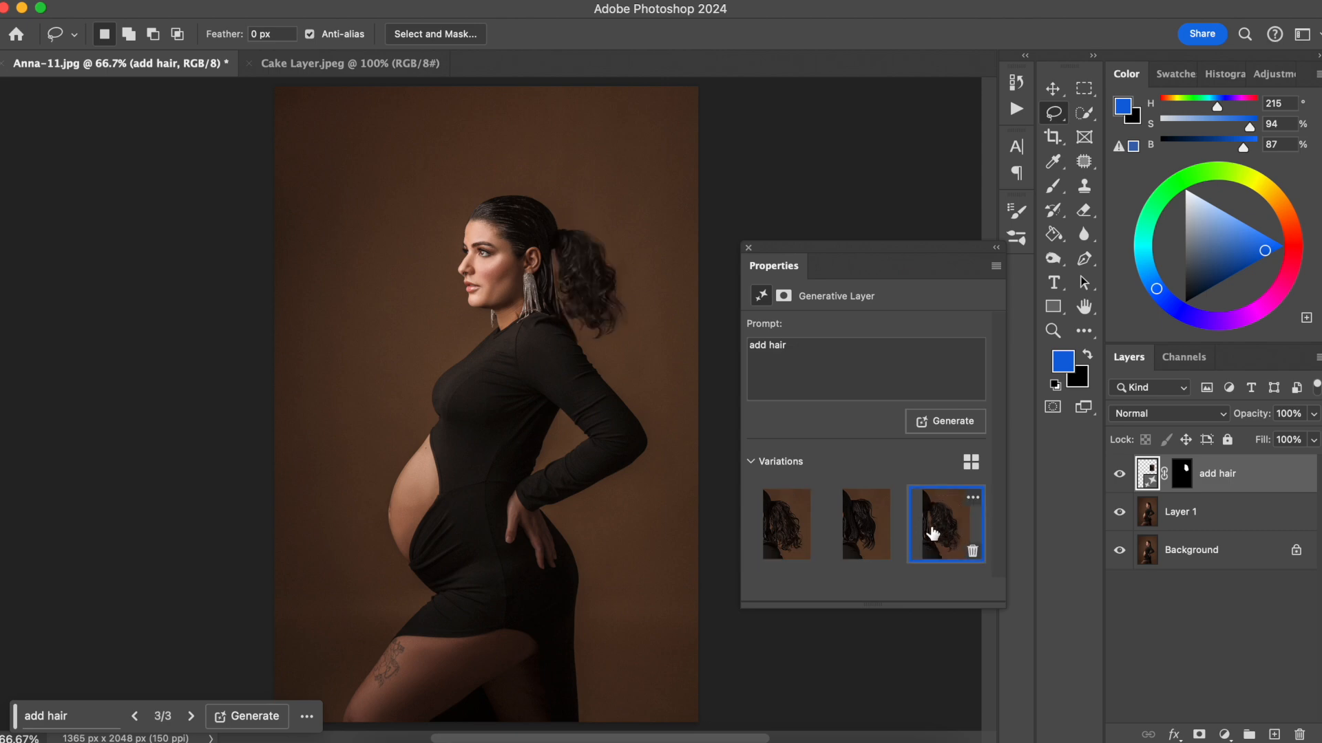
click(769, 488)
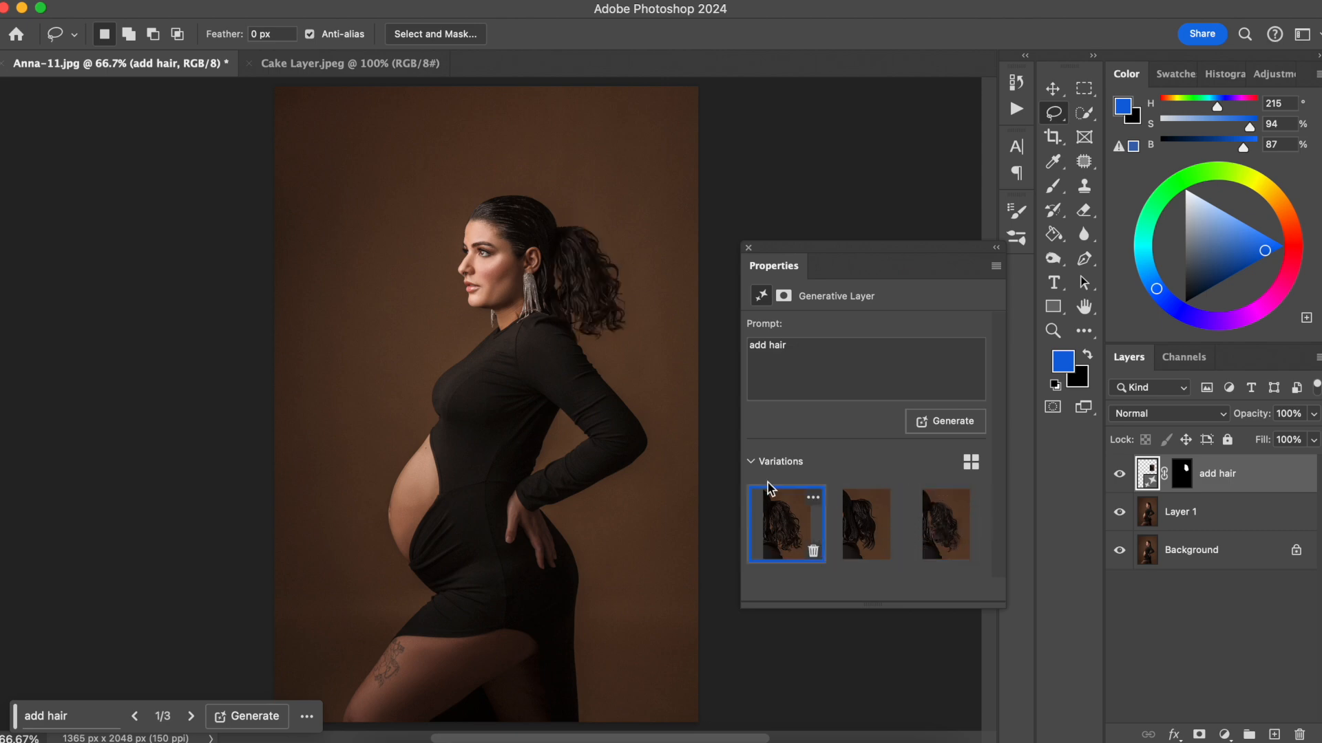
click(651, 222)
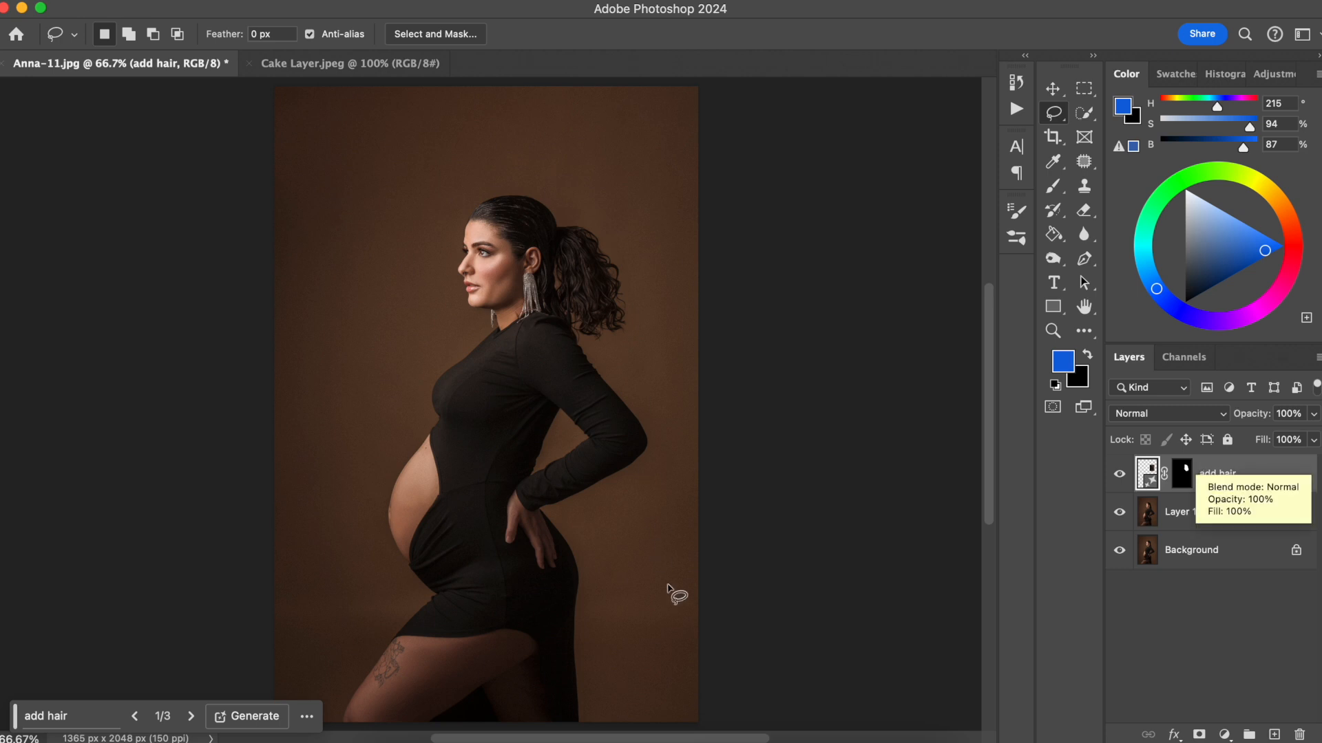
- Toggle the visibility of the add hair layer and of Layer 1 to compare what each contributes to the portrait
click(1120, 474)
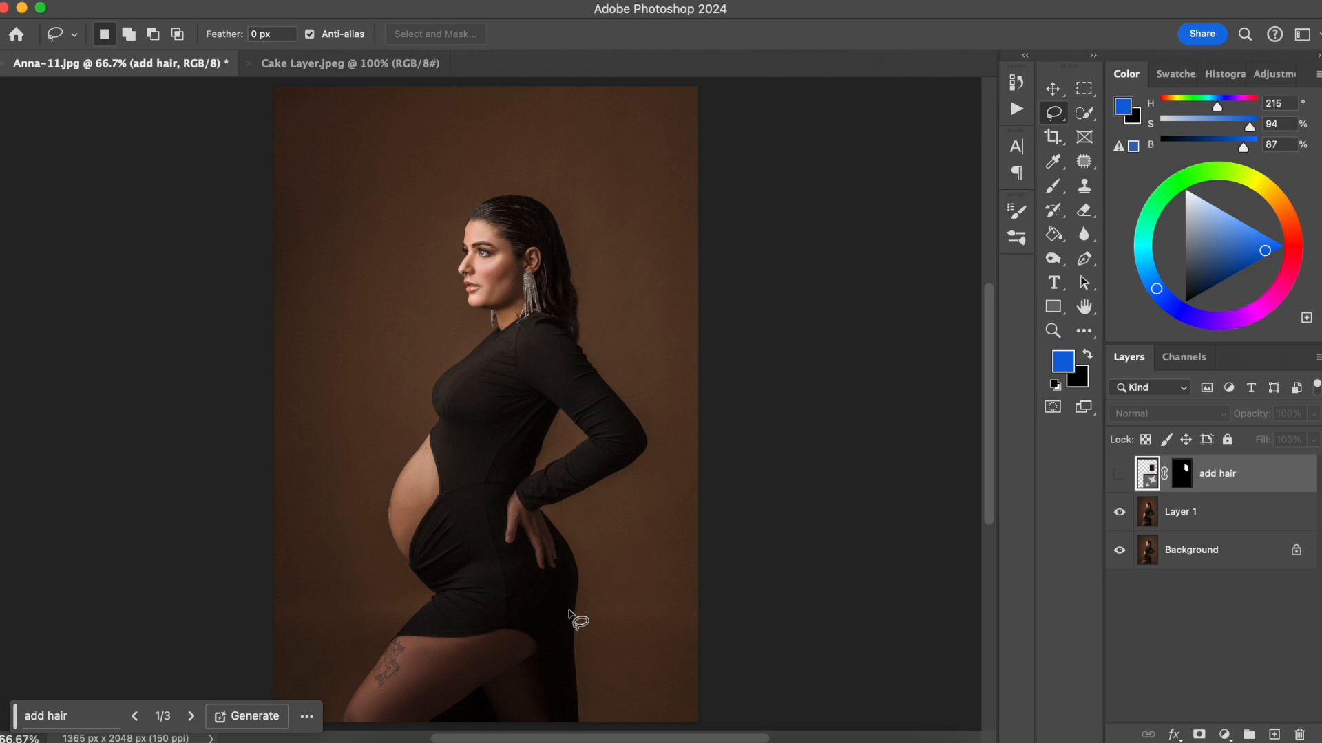
click(1120, 474)
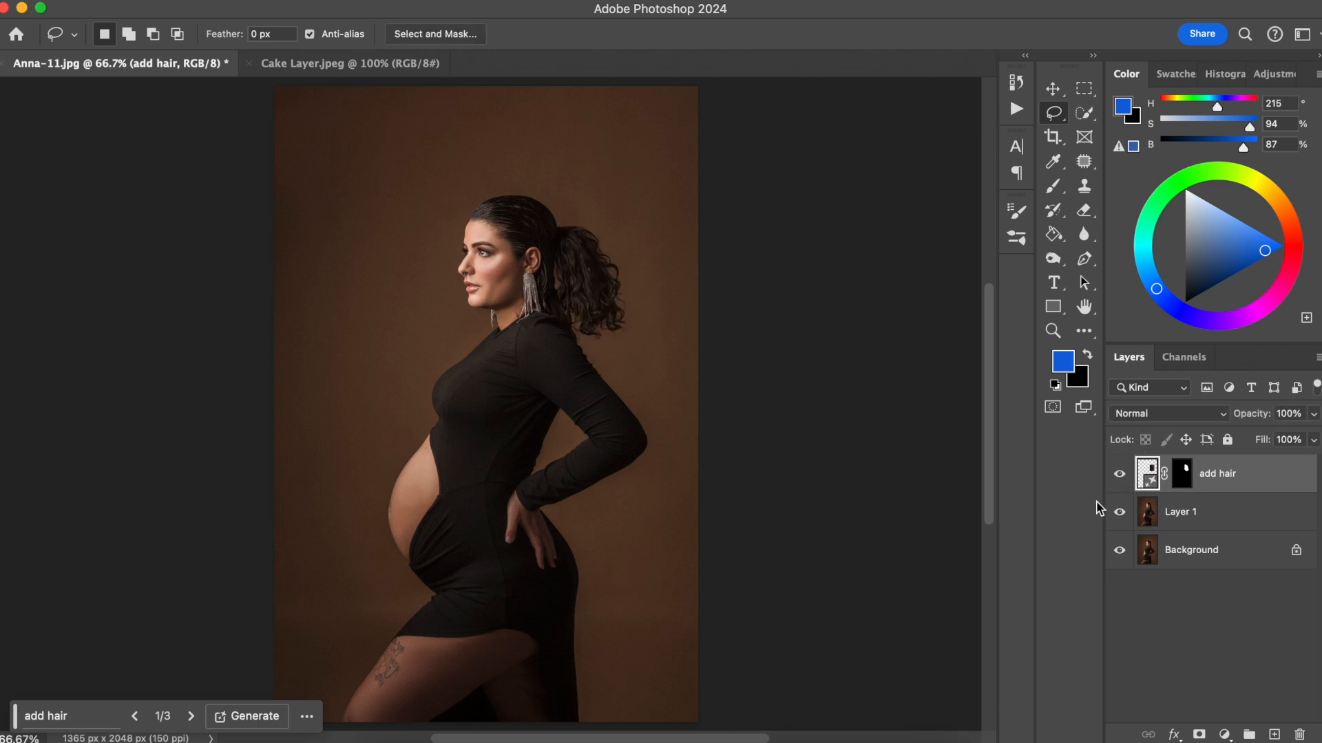
click(1119, 475)
click(1181, 522)
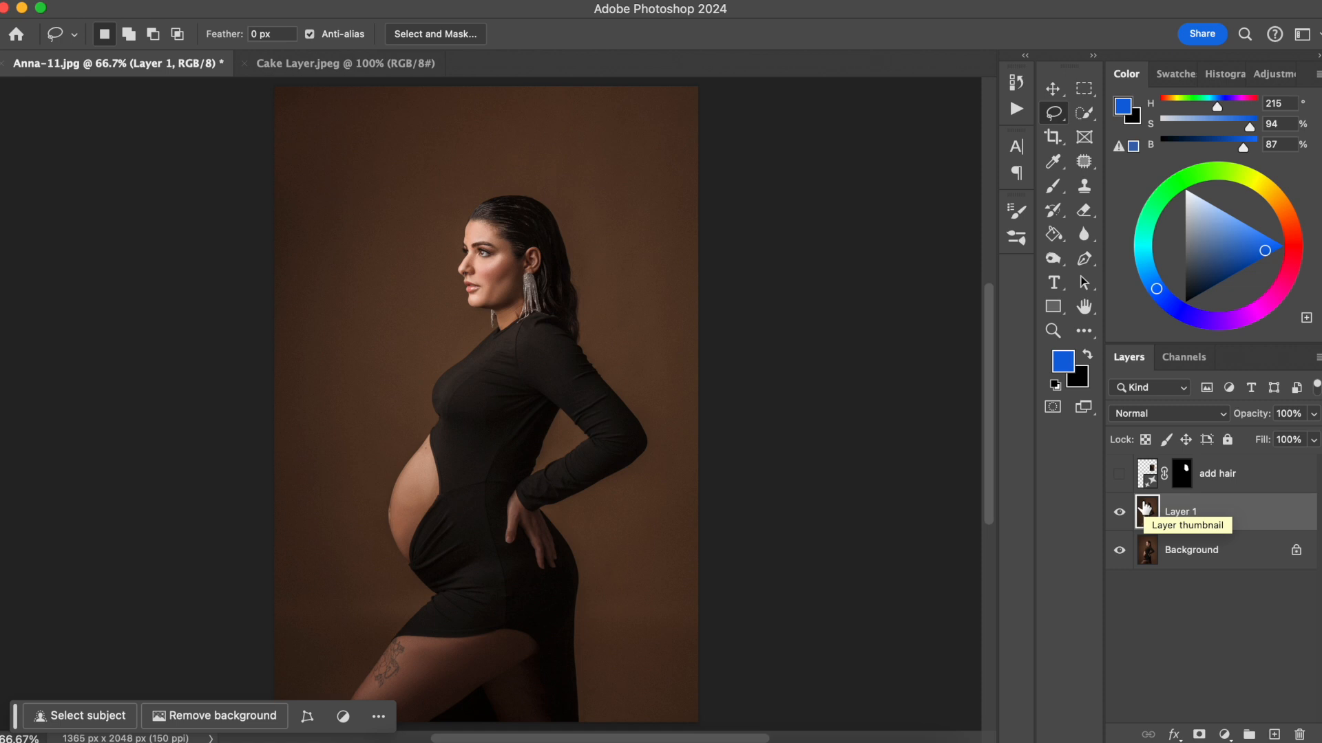
click(1119, 473)
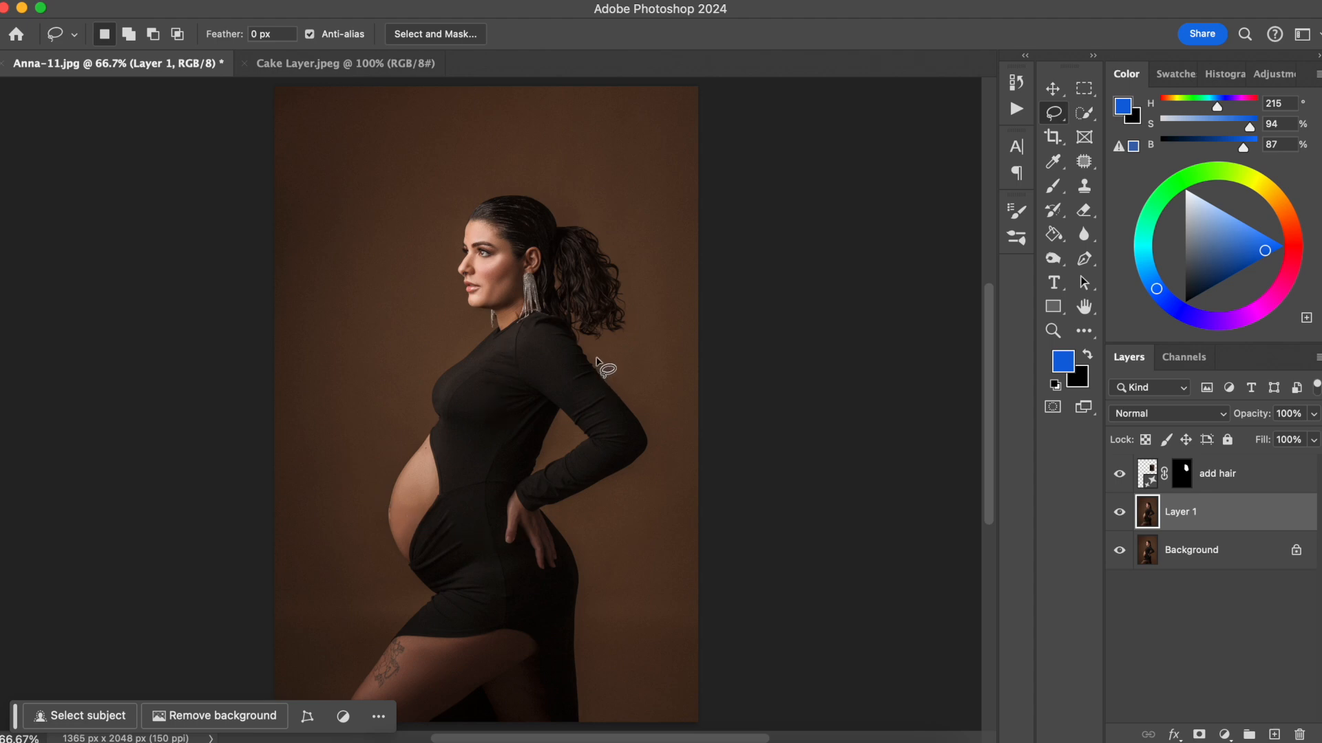
click(1120, 513)
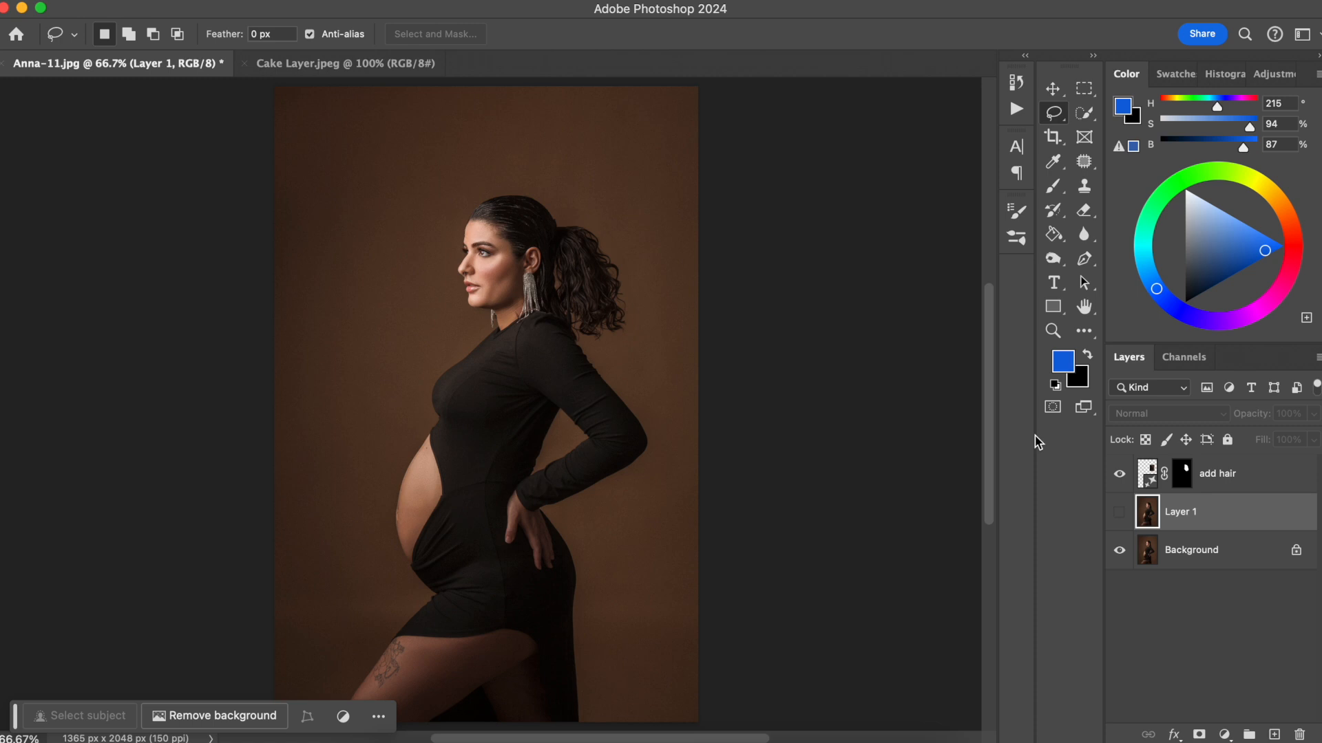
click(1119, 513)
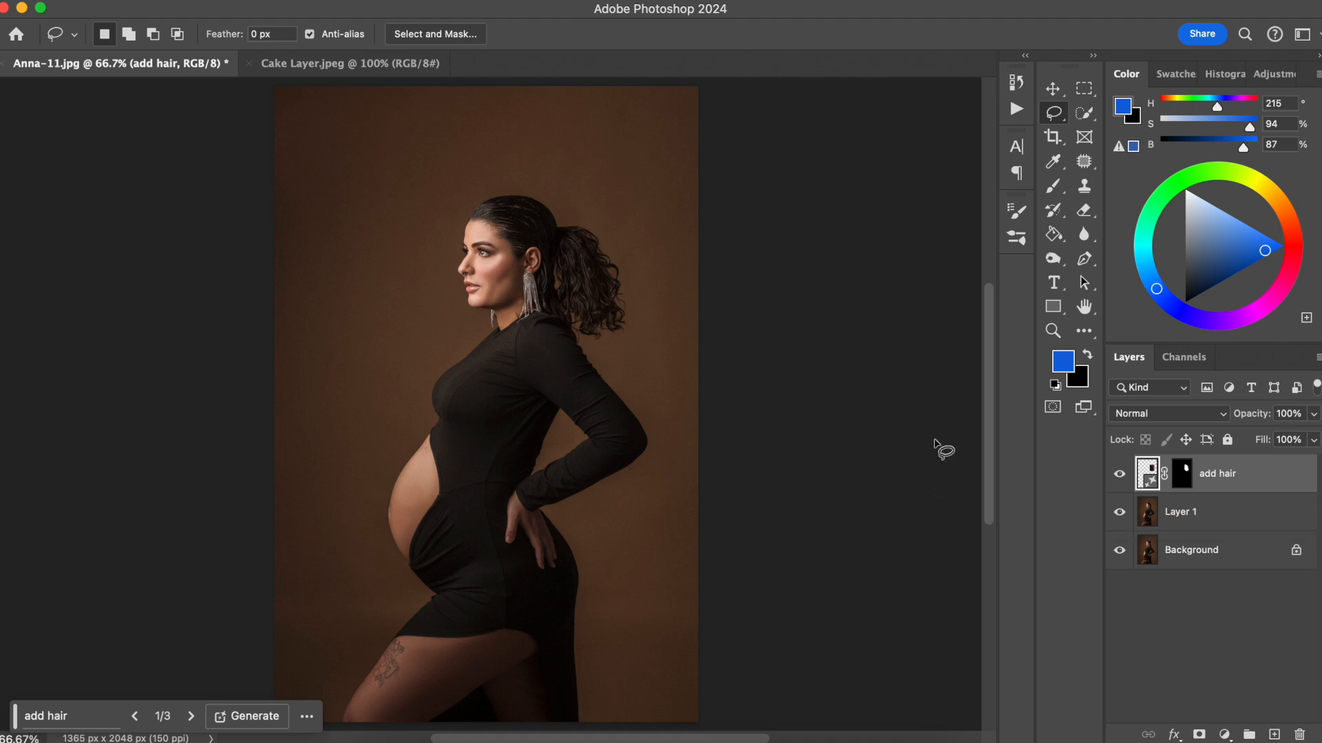
- Add a Curves adjustment layer above the add hair layer and switch its visibility off and on
click(1216, 732)
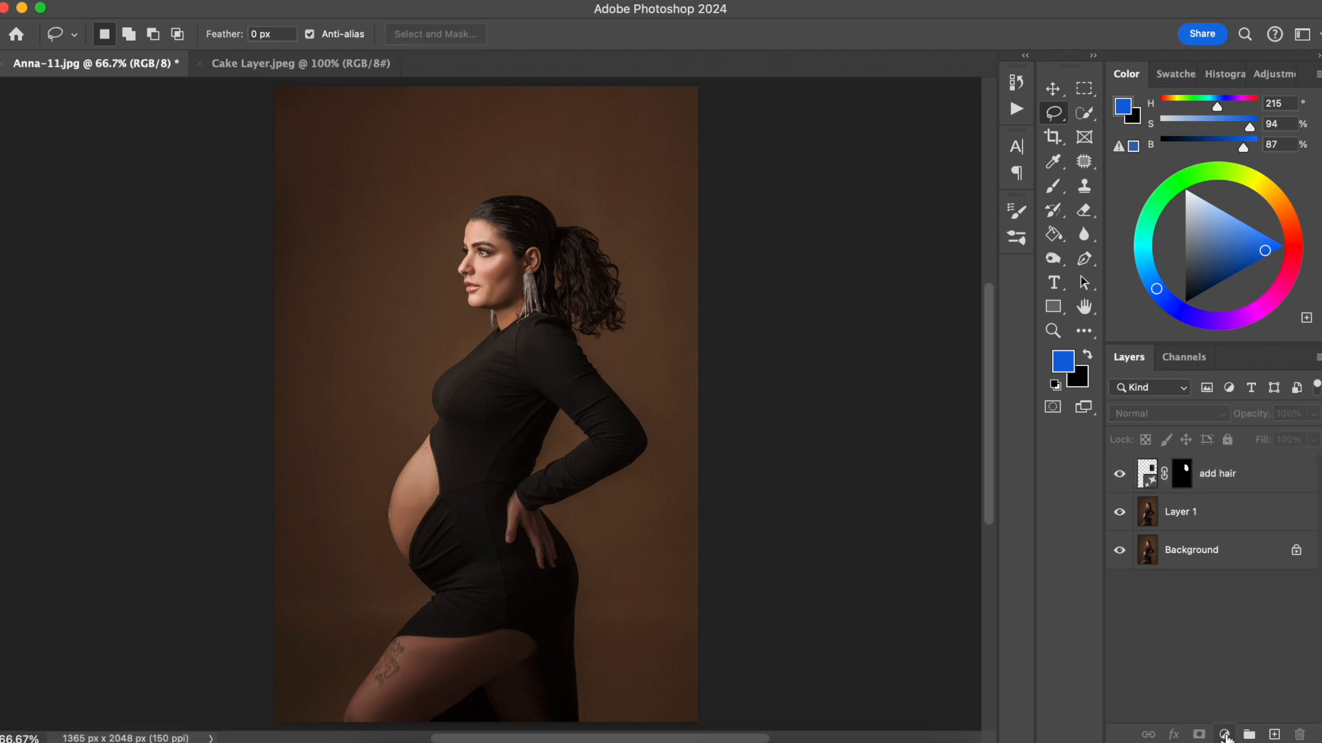
click(1225, 734)
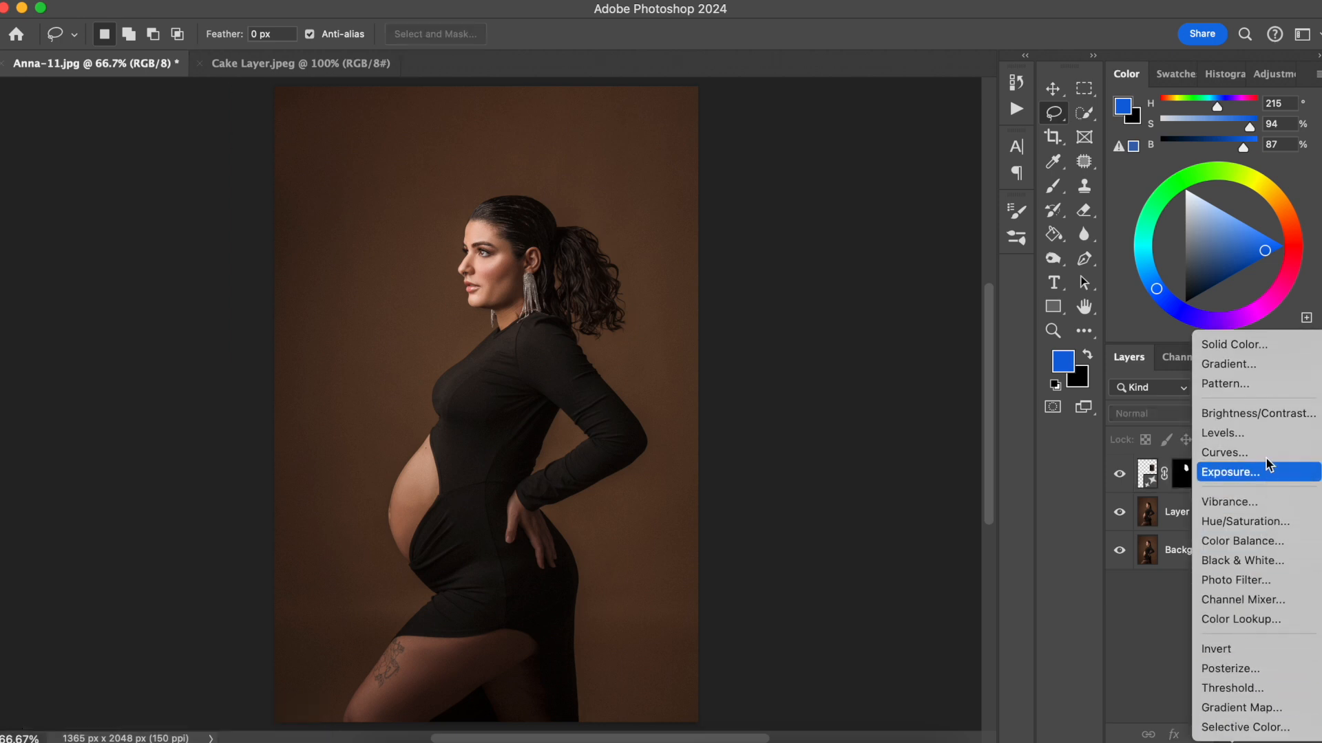
click(1229, 454)
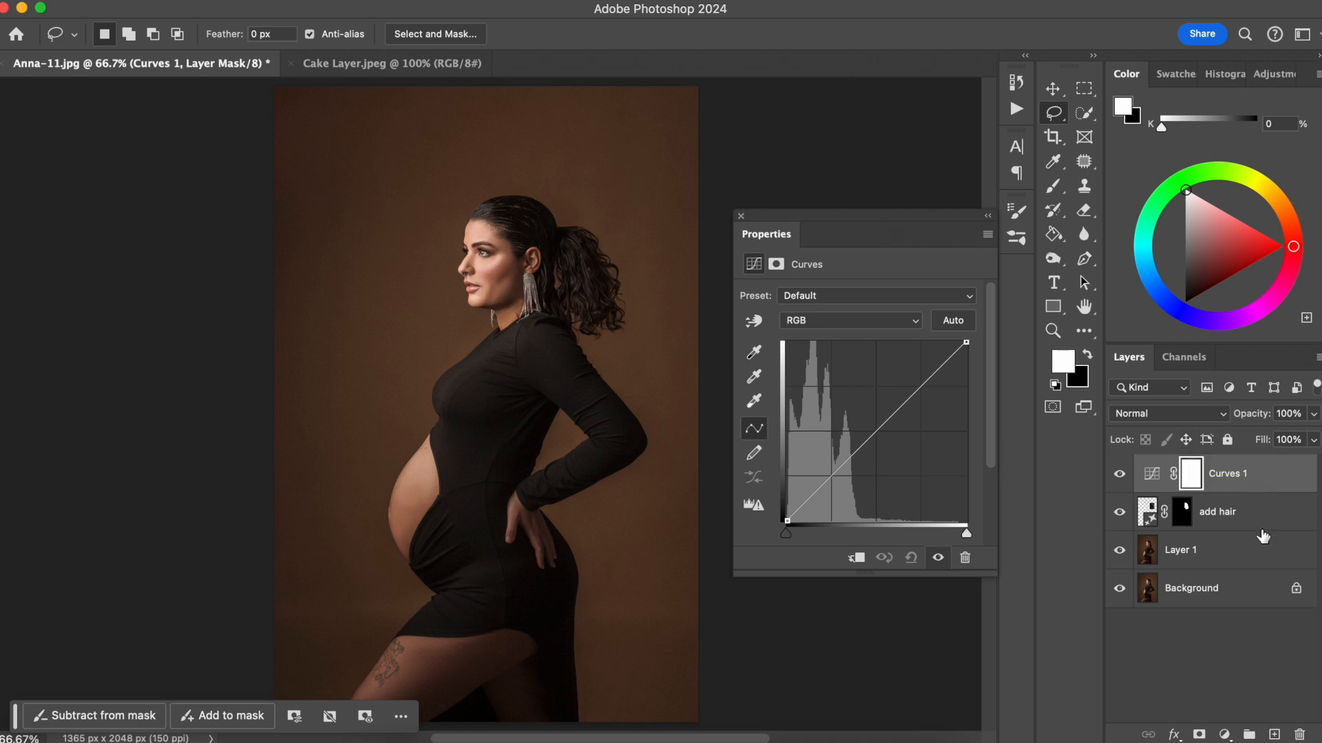
click(1120, 474)
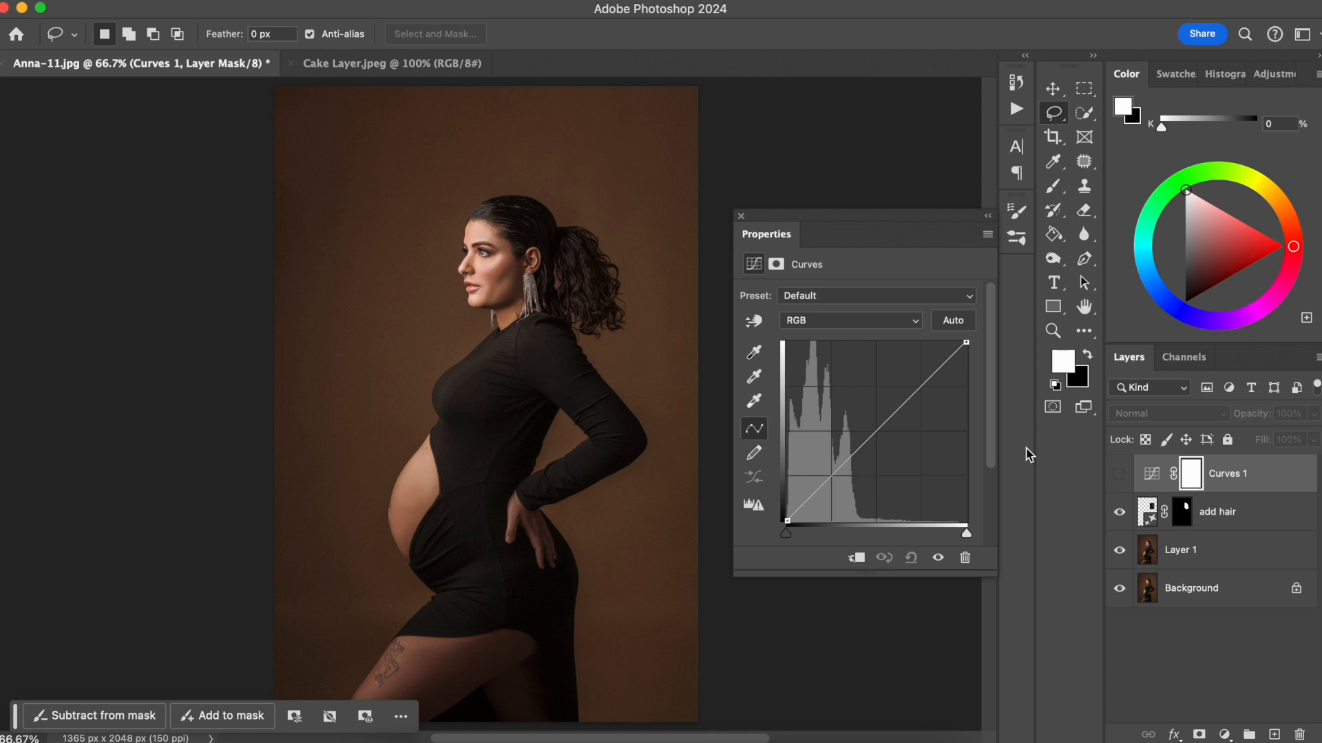
click(1120, 475)
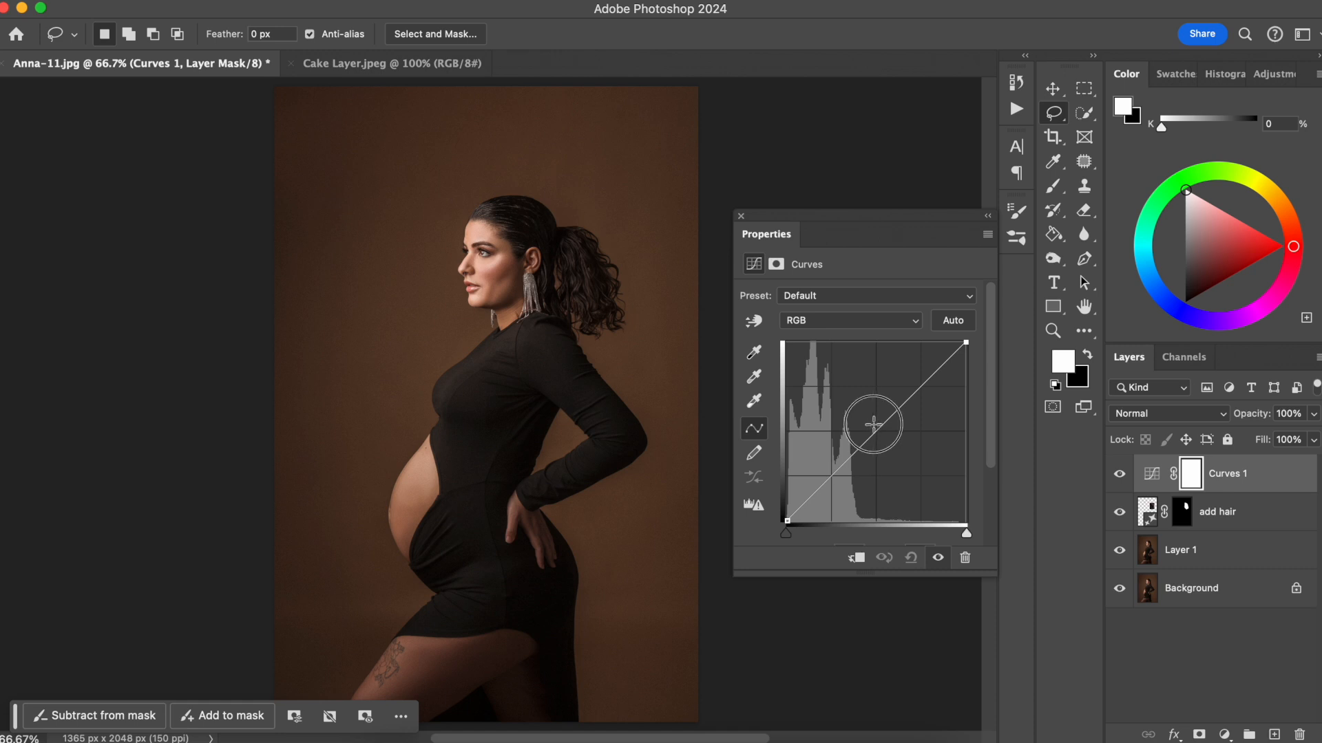
- Raise the Curves 1 midtones to brighten the portrait, with a second point in the shadows, and compare with the layer hidden
drag(873, 425, 866, 420)
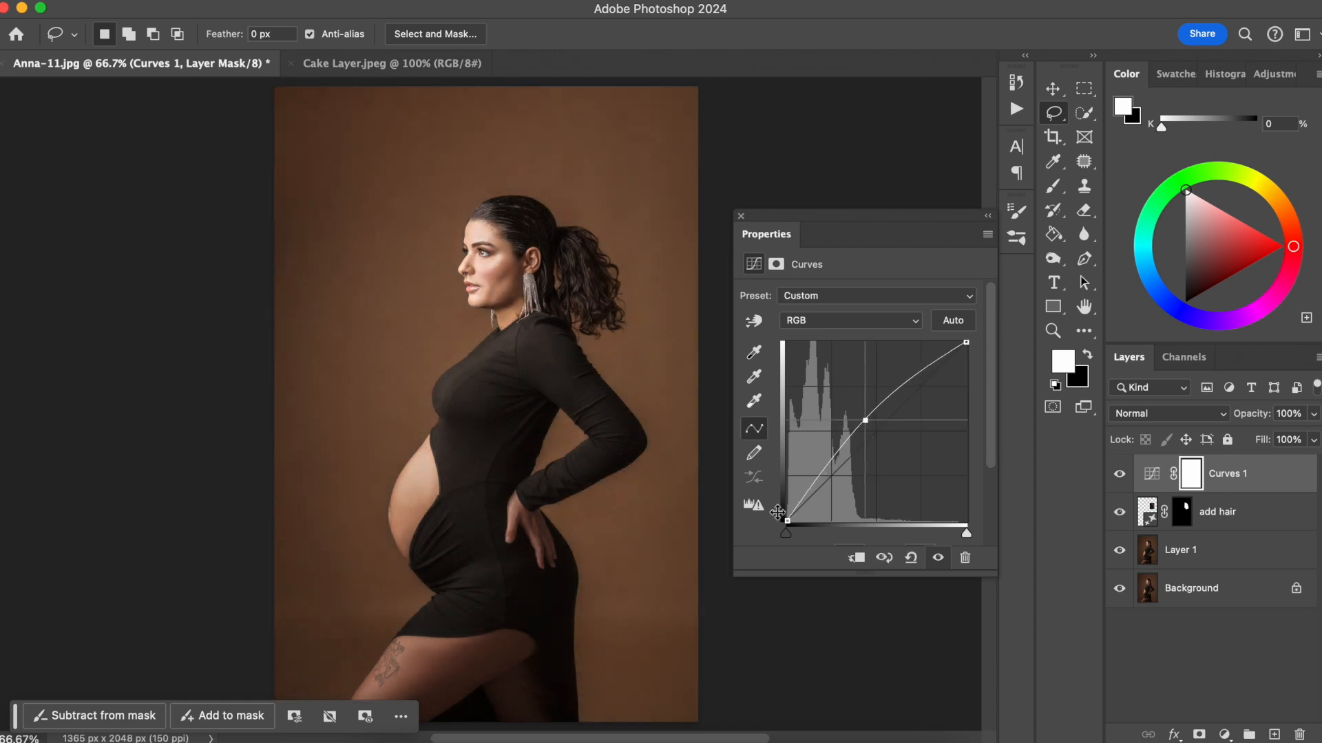
click(819, 477)
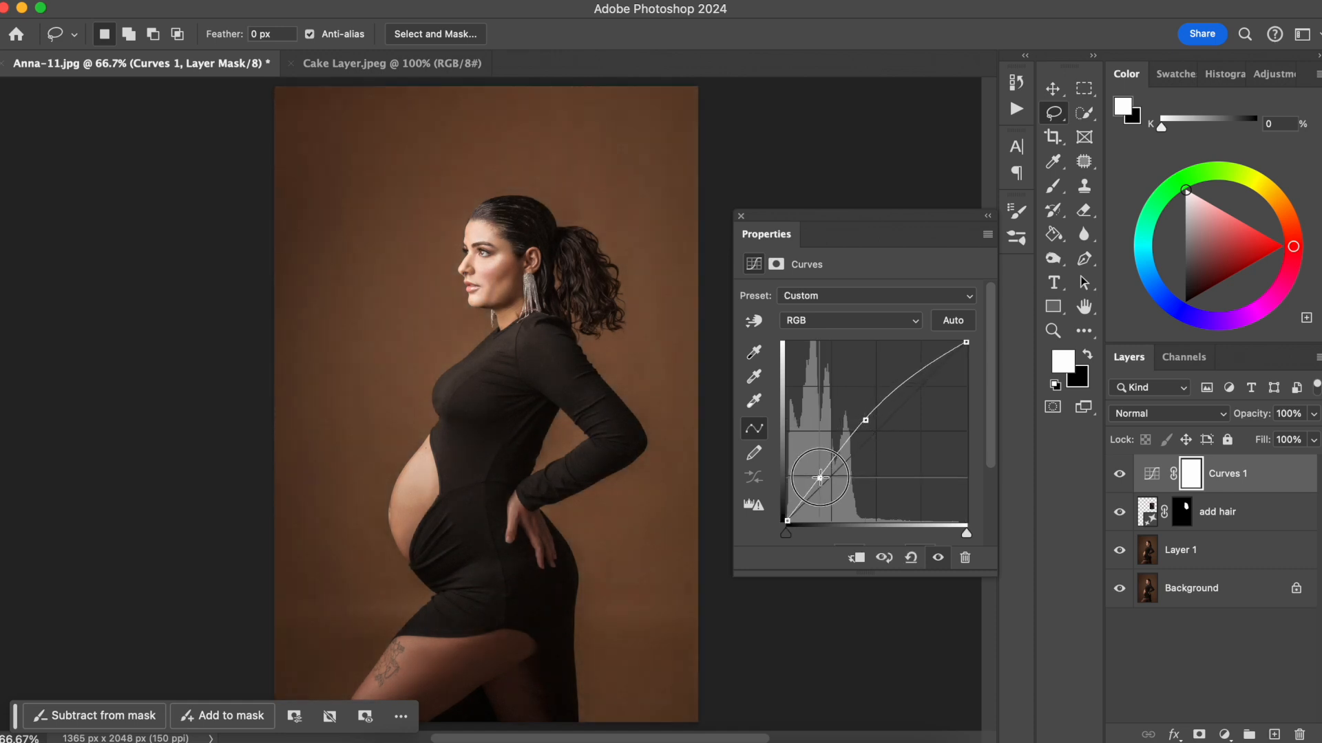
click(1121, 476)
click(1121, 476)
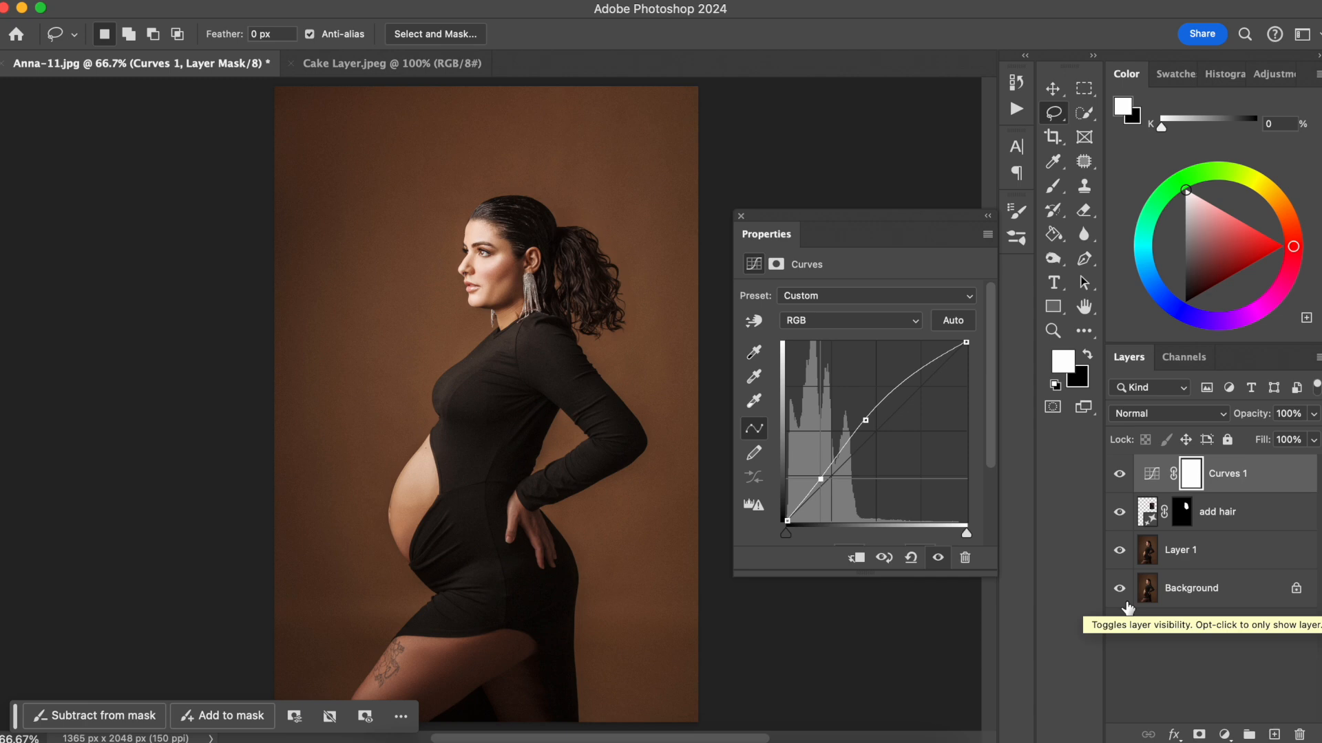
- Add a second Curves adjustment layer and pull its curve below the diagonal to darken the portrait
click(1225, 735)
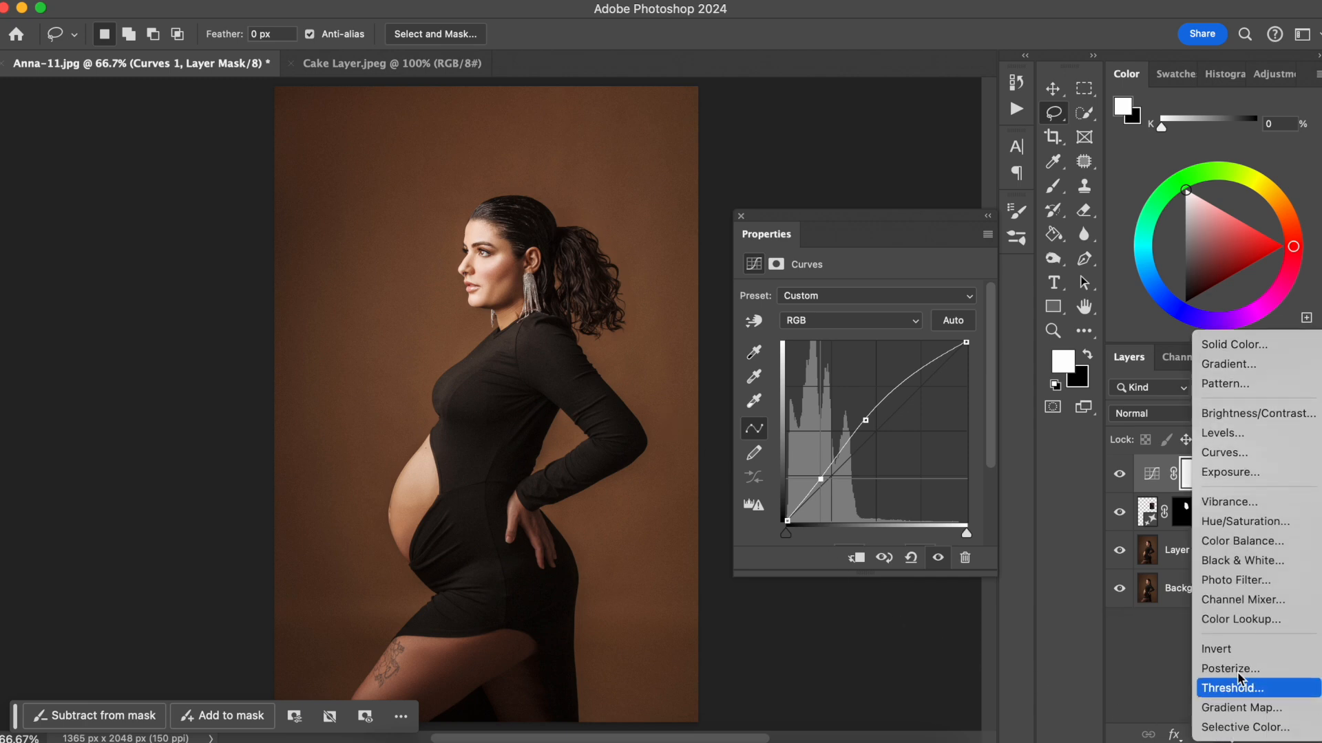
click(1268, 454)
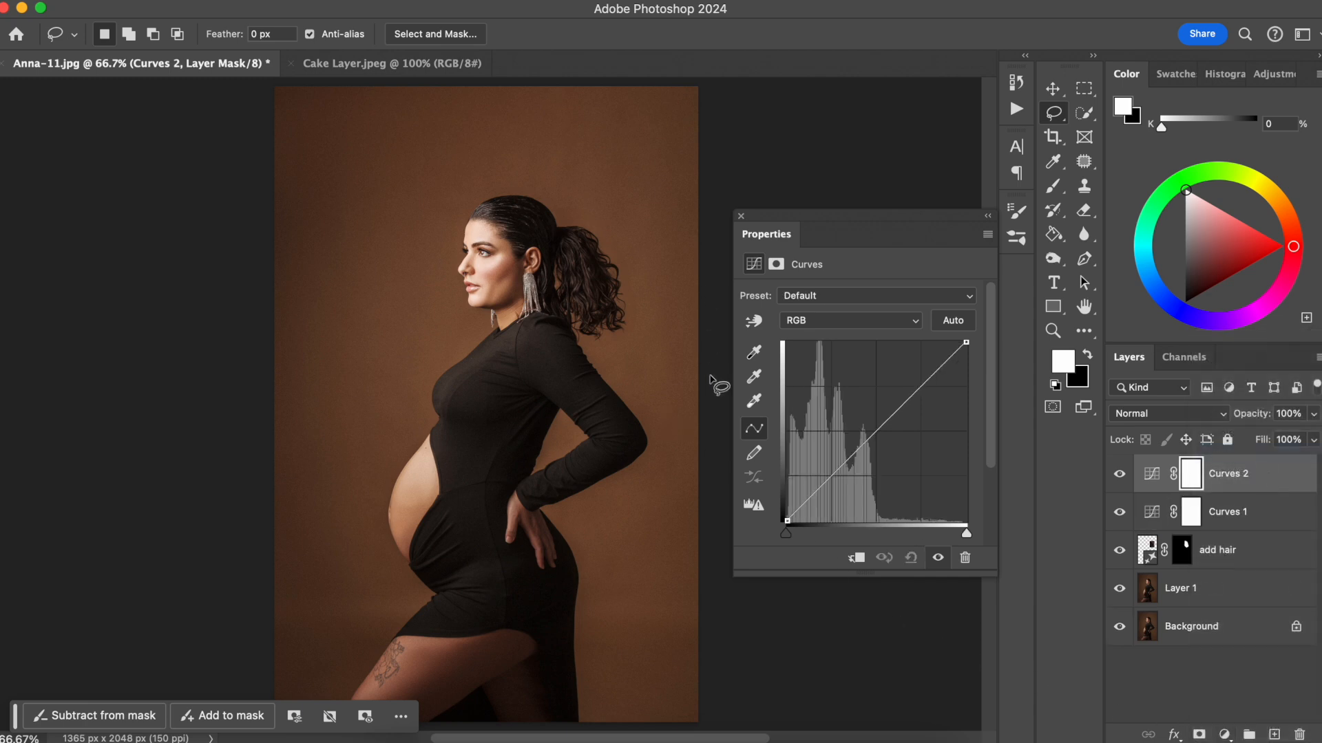
click(918, 389)
drag(919, 389, 912, 382)
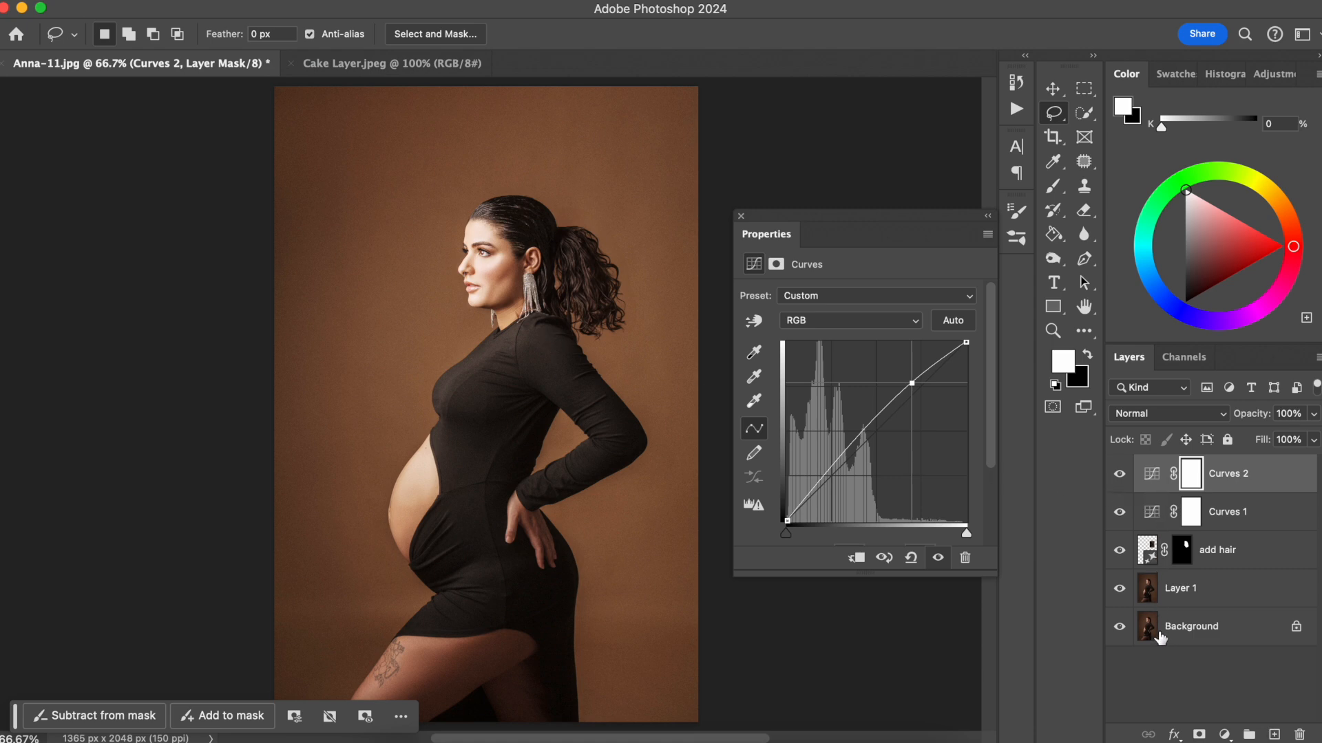
drag(911, 383, 892, 423)
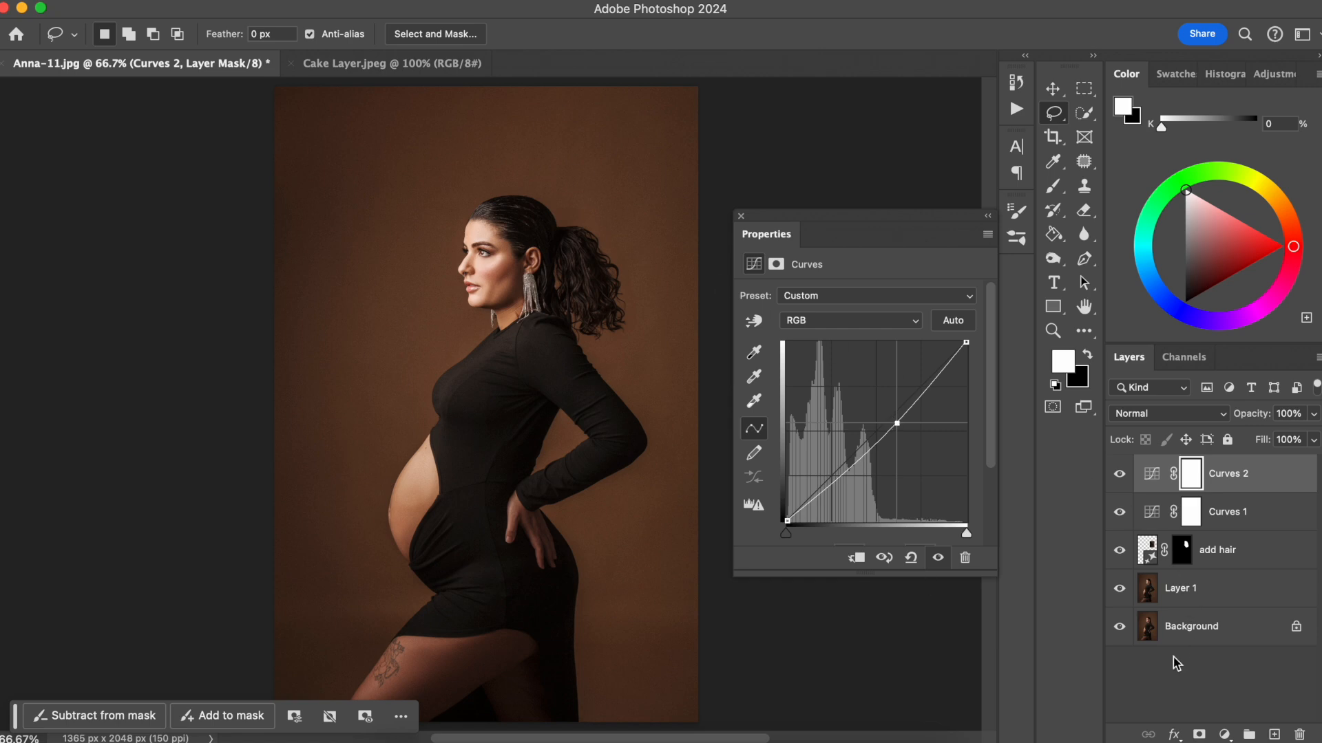
- Add a Selective Color adjustment layer and set Cyan to +100% for the Reds
click(1225, 736)
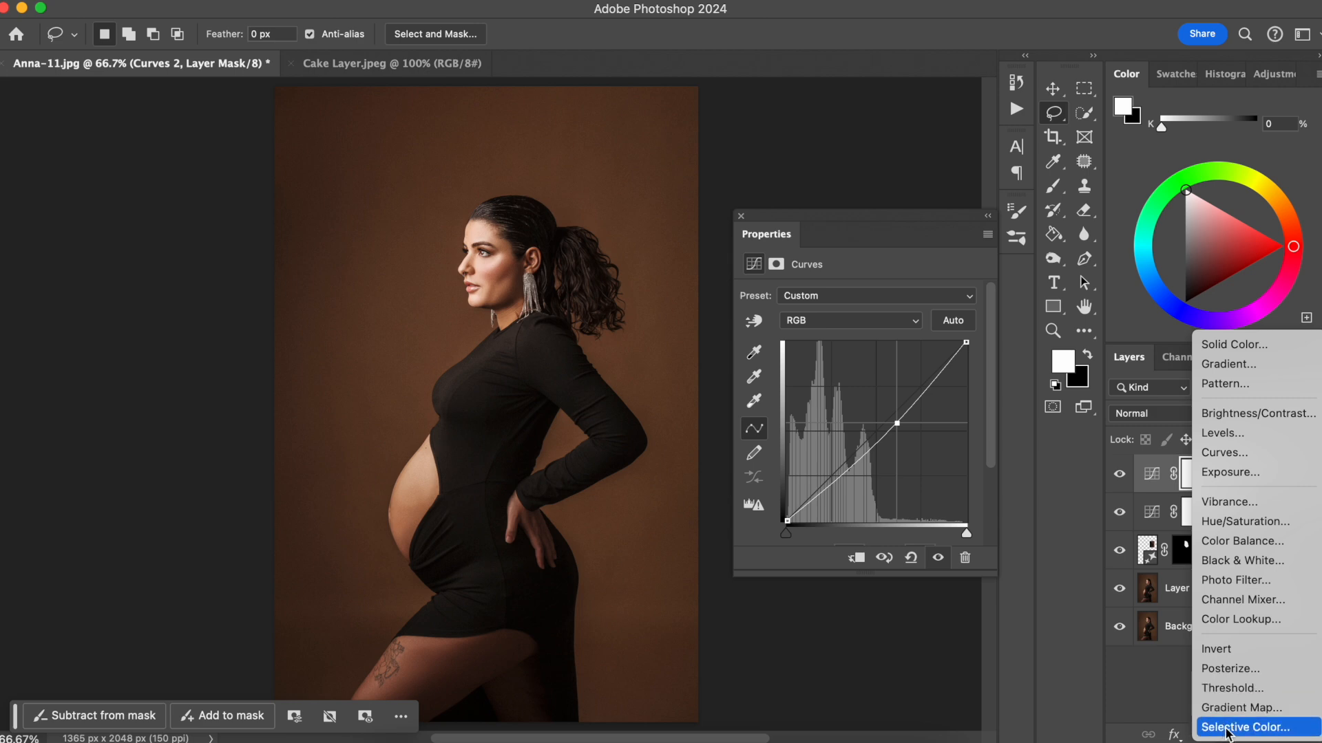
click(1228, 728)
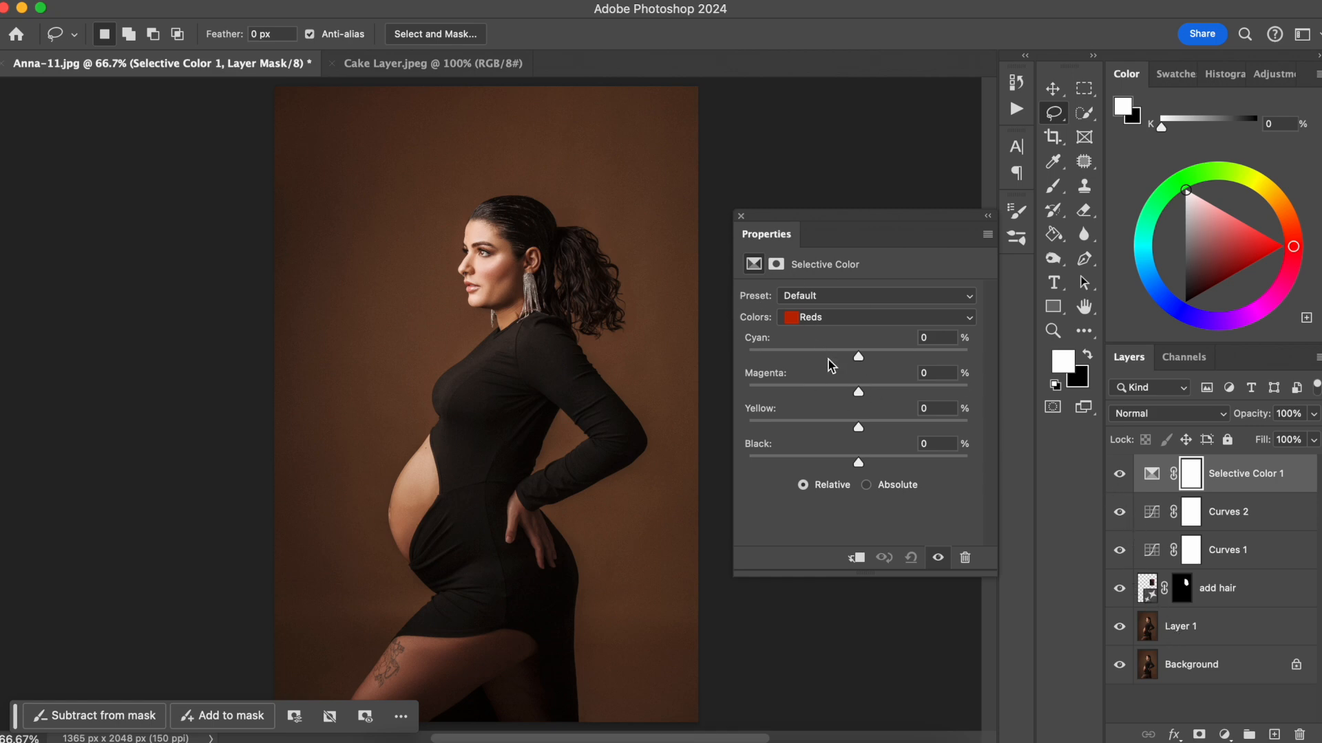
drag(862, 362, 979, 370)
- Add a second Selective Color adjustment layer and increase the Cyan amount in its Reds
click(1225, 735)
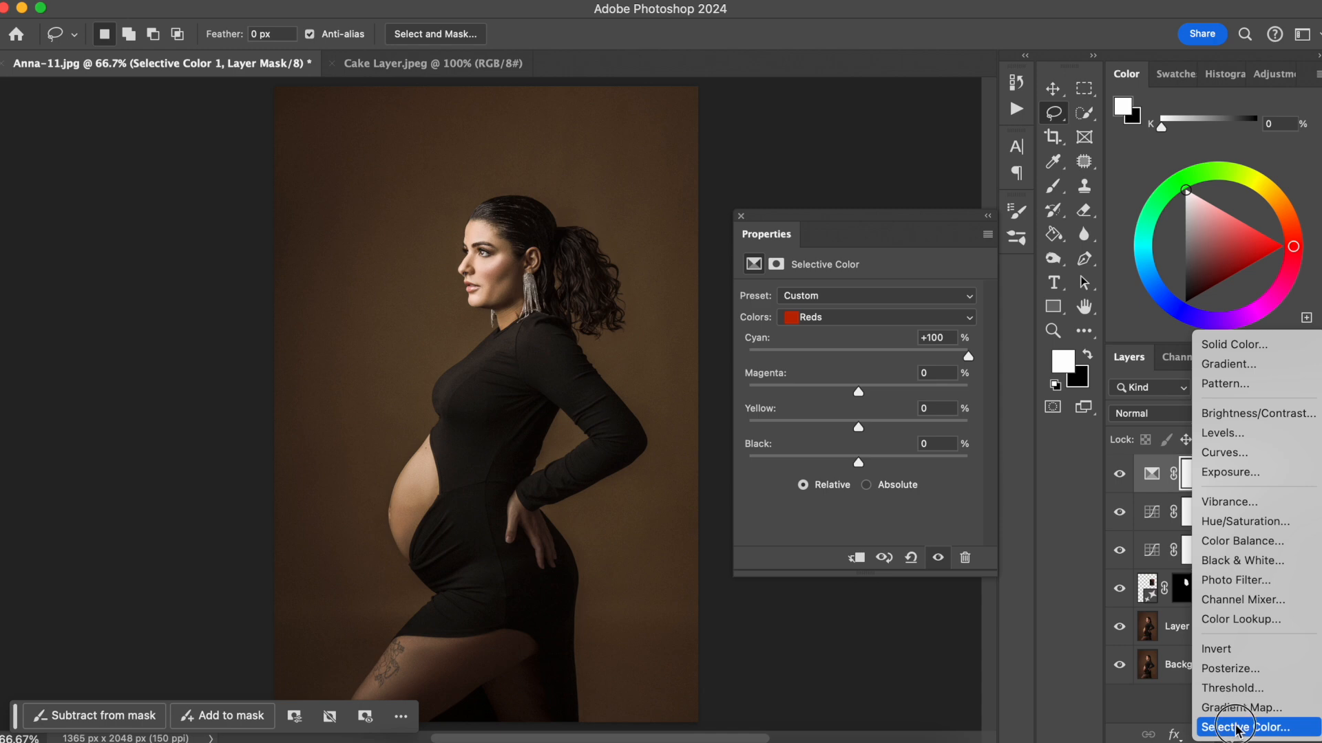
click(1237, 730)
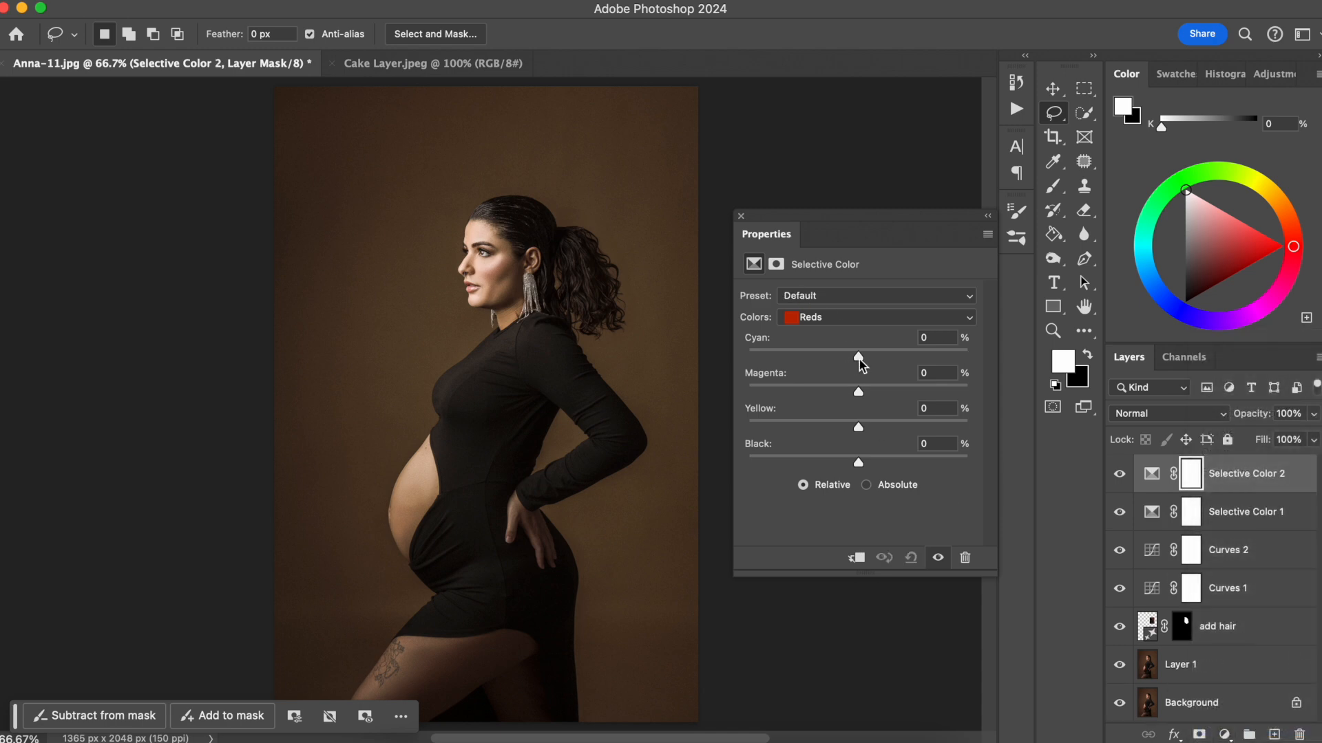
drag(861, 358, 981, 378)
- Select Layer 1, hide every other layer so only it is shown, and close its properties
click(1180, 671)
alt+click(1120, 665)
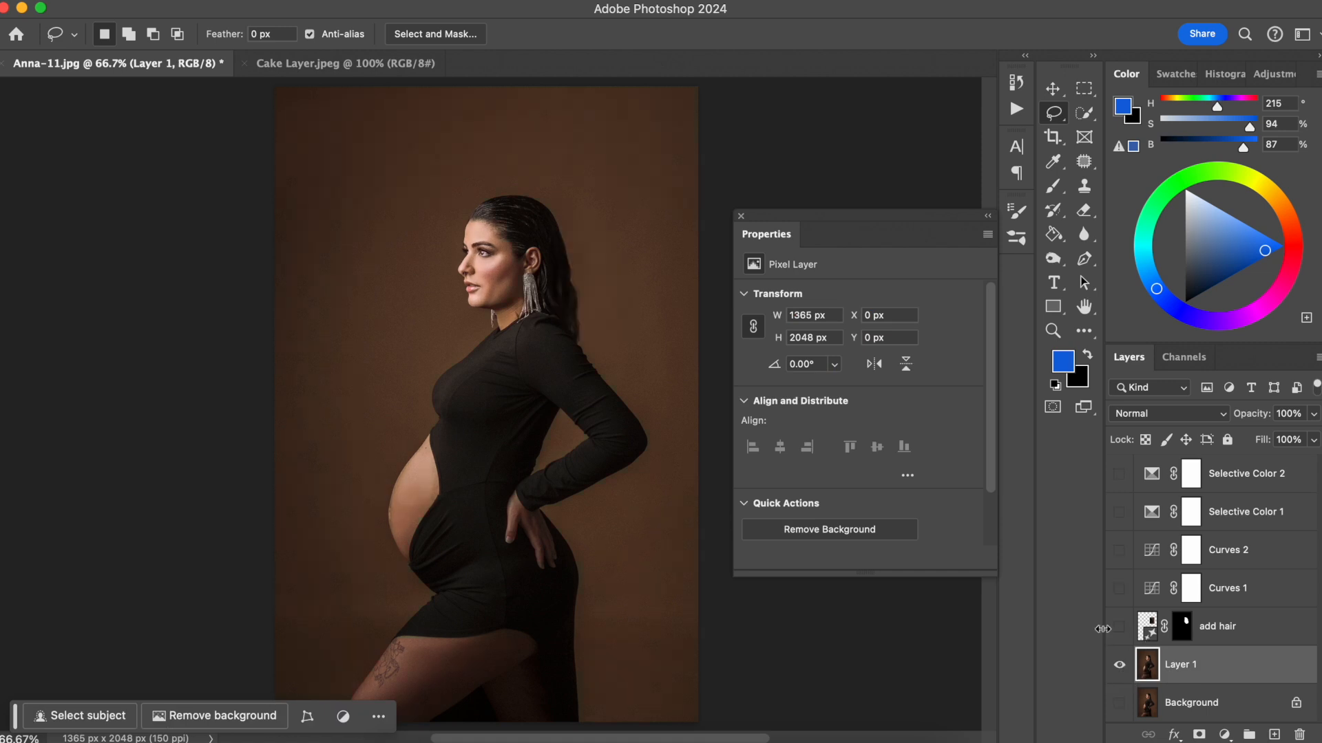
click(741, 216)
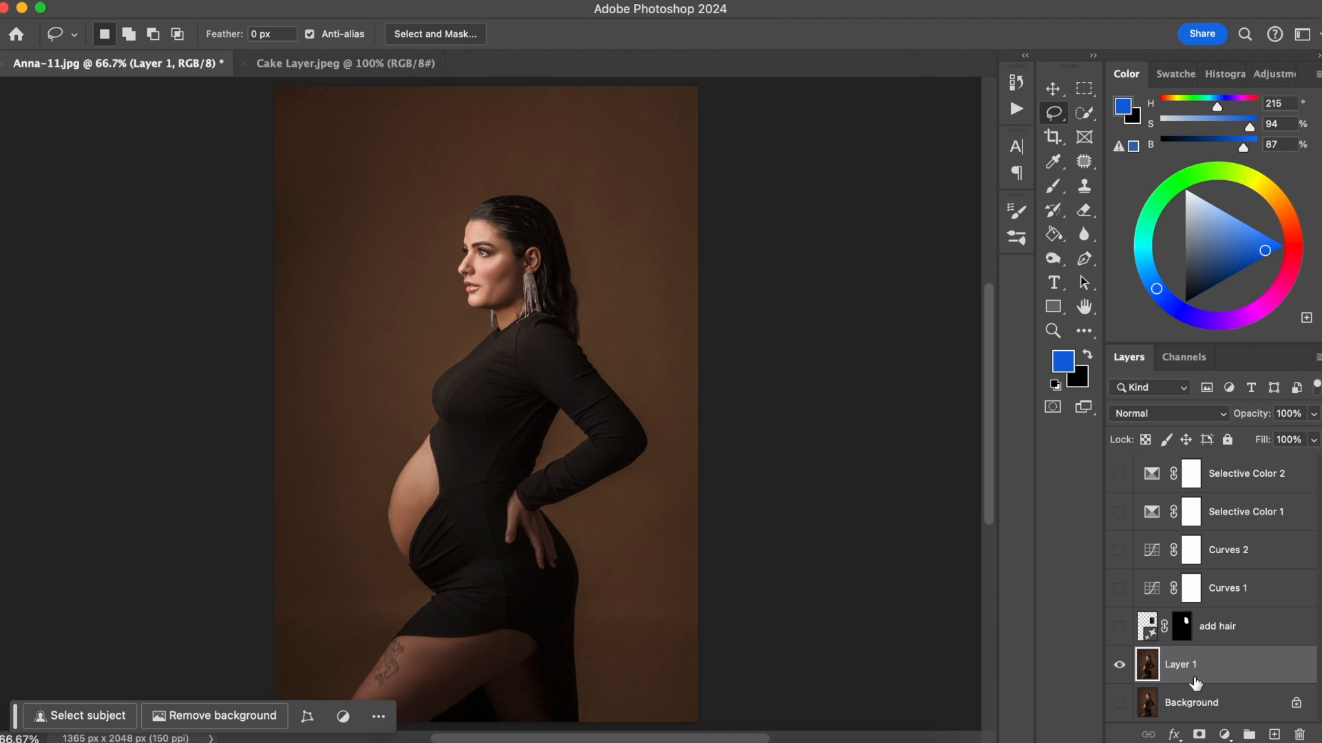
- Toggle Curves 2 and Selective Color 1 over Layer 1 to compare their effect, leaving both layers visible
click(1119, 551)
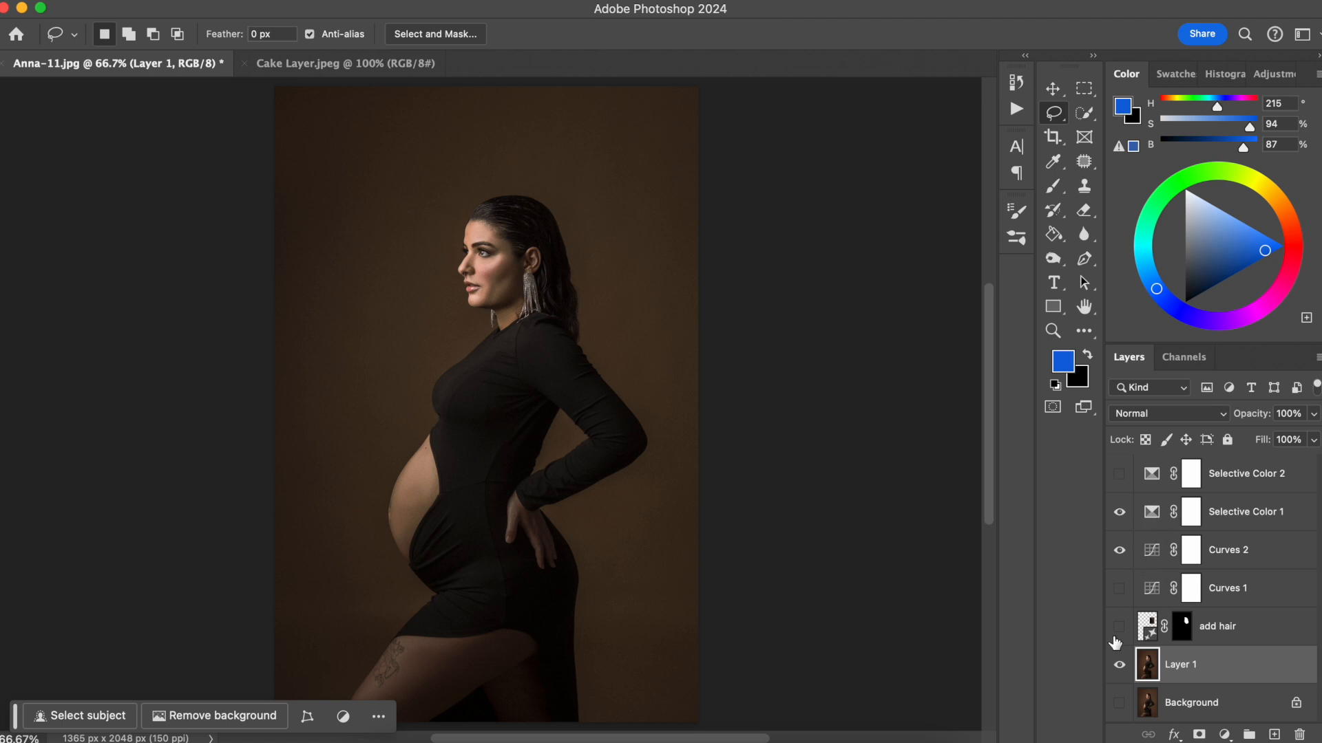
drag(1120, 512, 1120, 550)
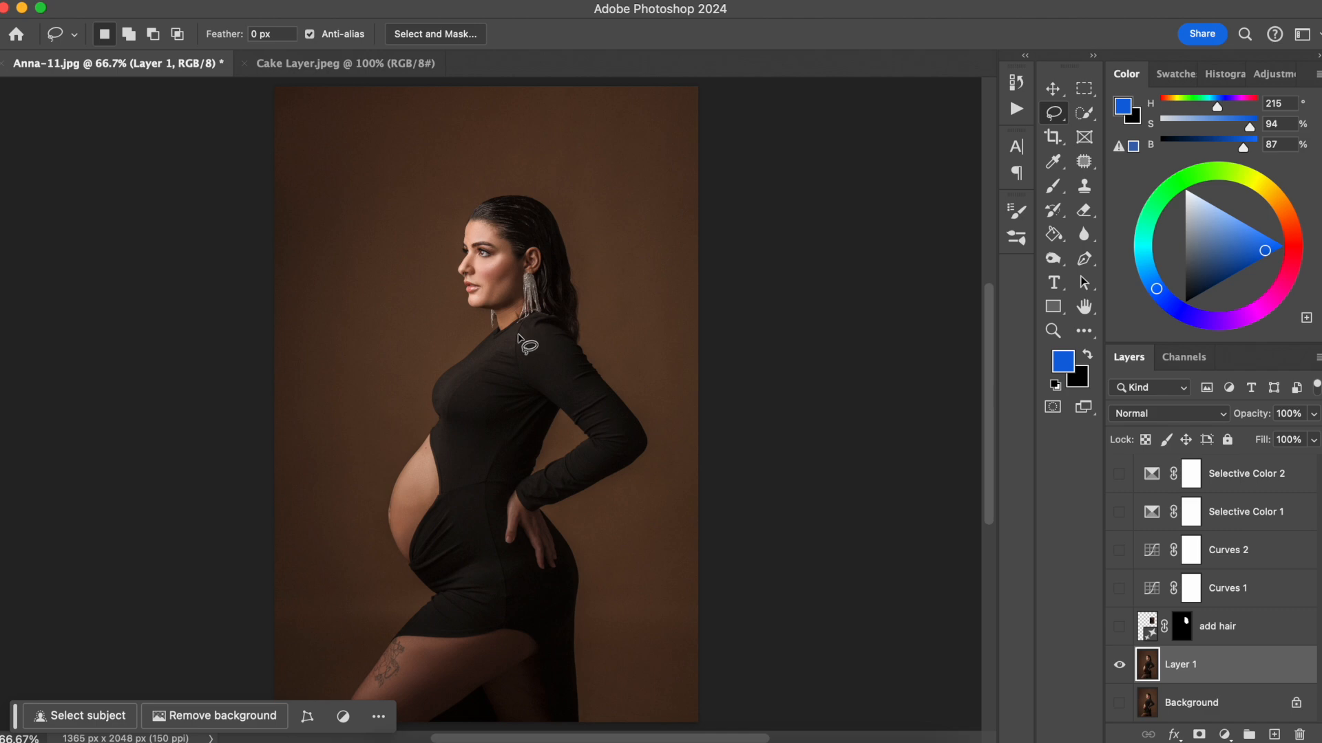
click(1120, 550)
click(1119, 512)
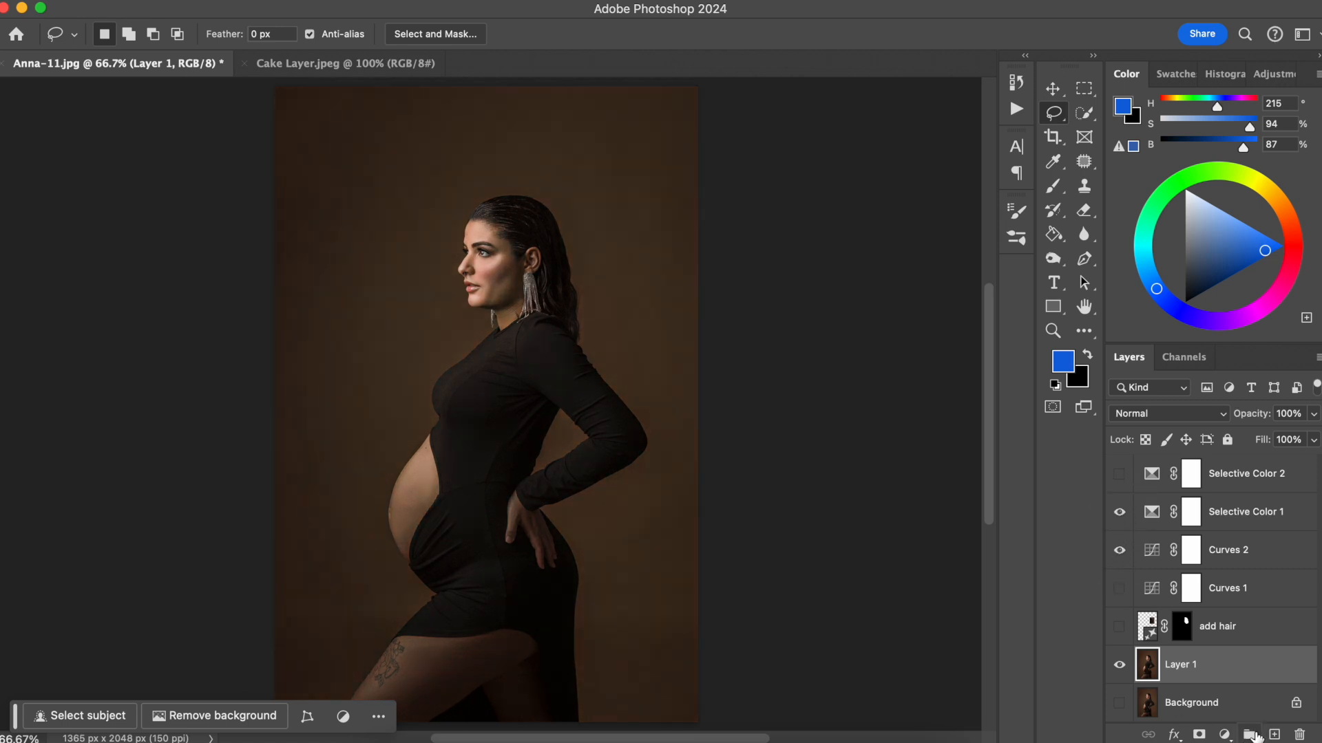
click(1225, 735)
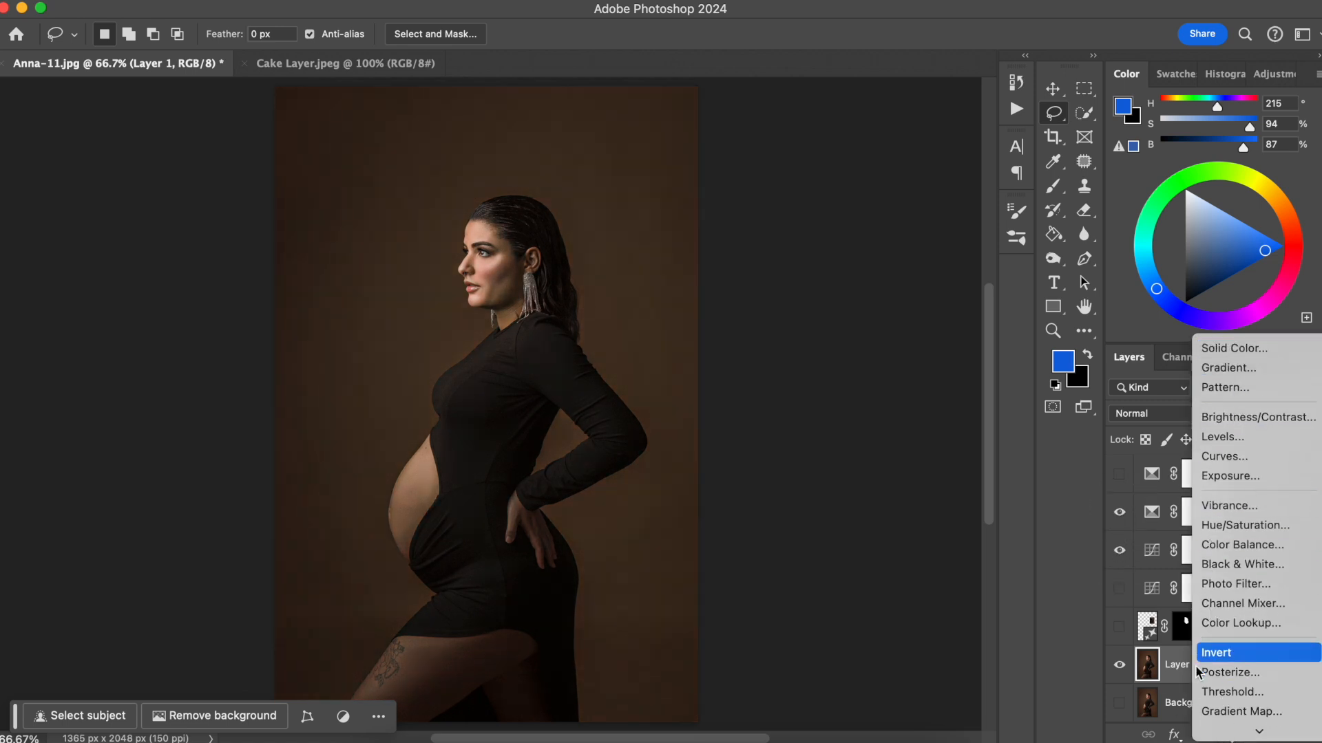
click(1071, 590)
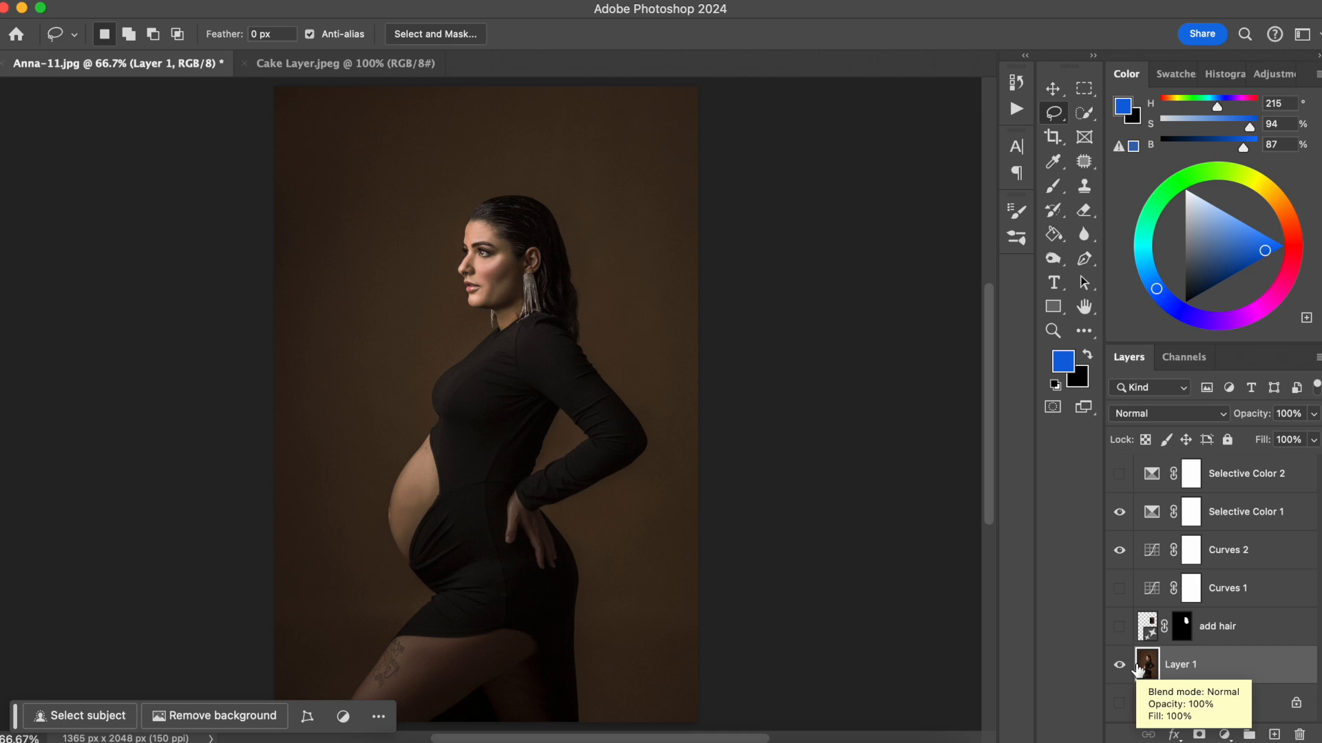
- Reopen the Curves 2 adjustment and move its curve point closer to the diagonal to lessen the darkening
double_click(1152, 551)
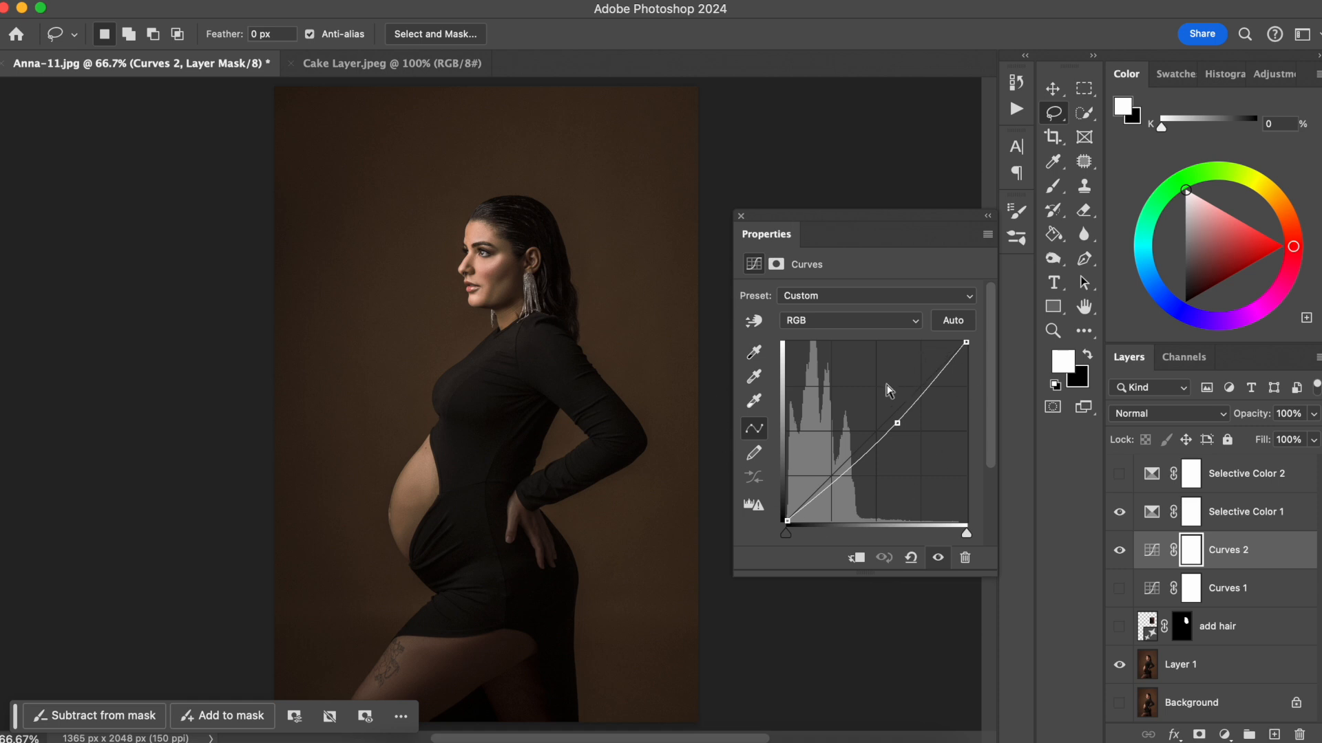
mouse_move(895, 423)
mouse_down()
mouse_move(868, 392)
mouse_move(889, 425)
mouse_up()
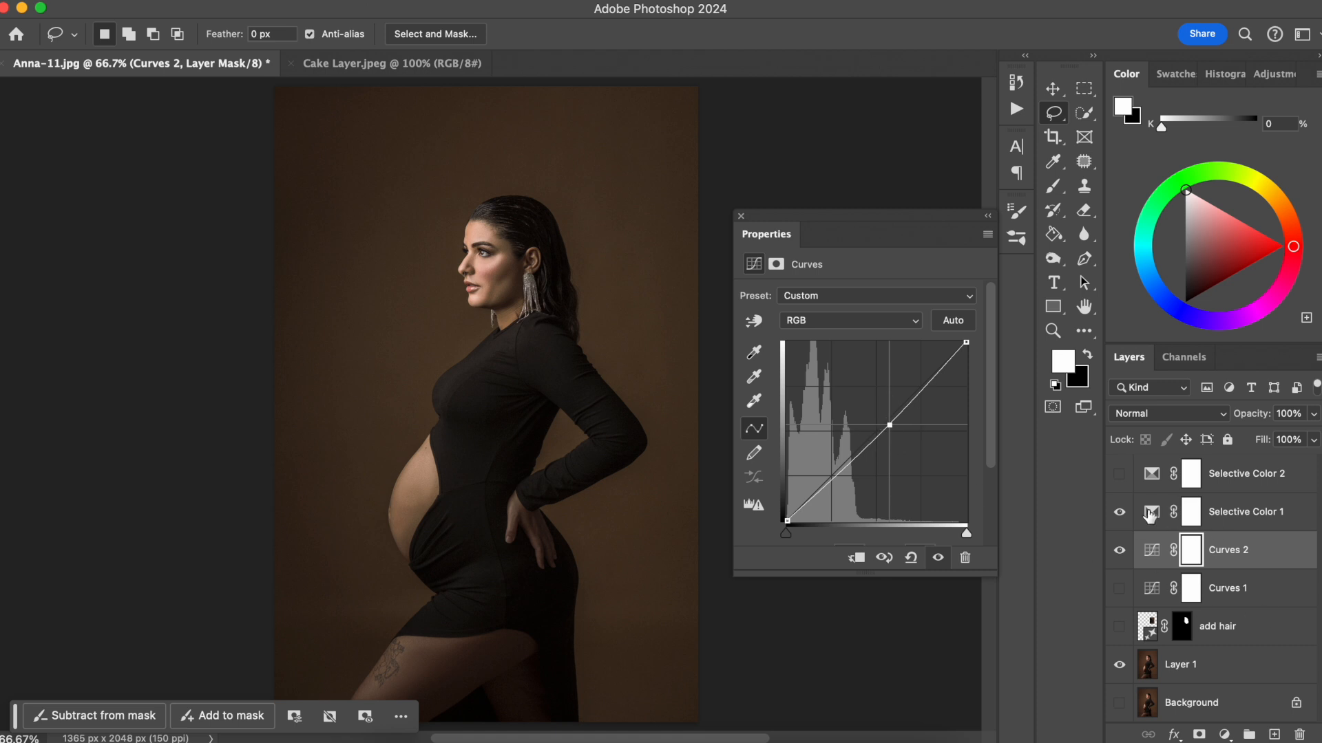
click(1150, 548)
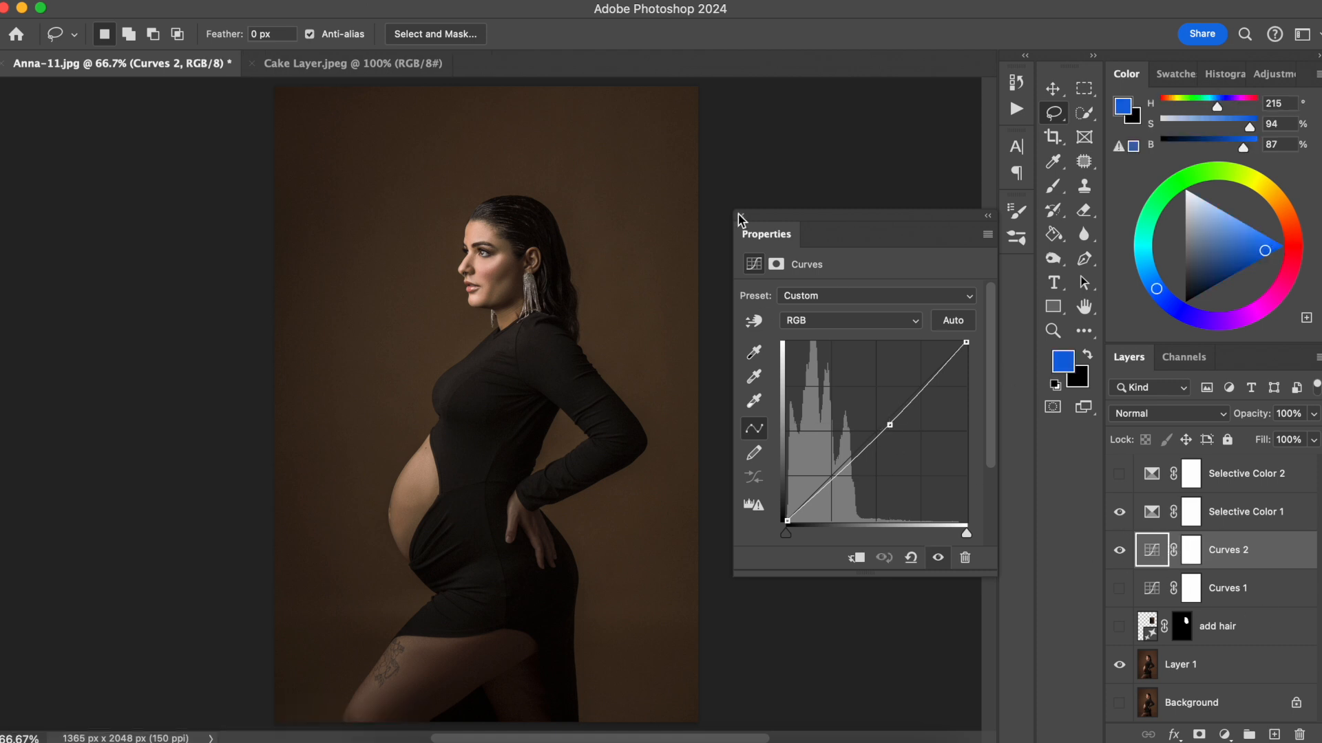
- Add an empty layer above Curves 2, show it alone, and paint a broad soft blue area across it with the Brush
click(742, 217)
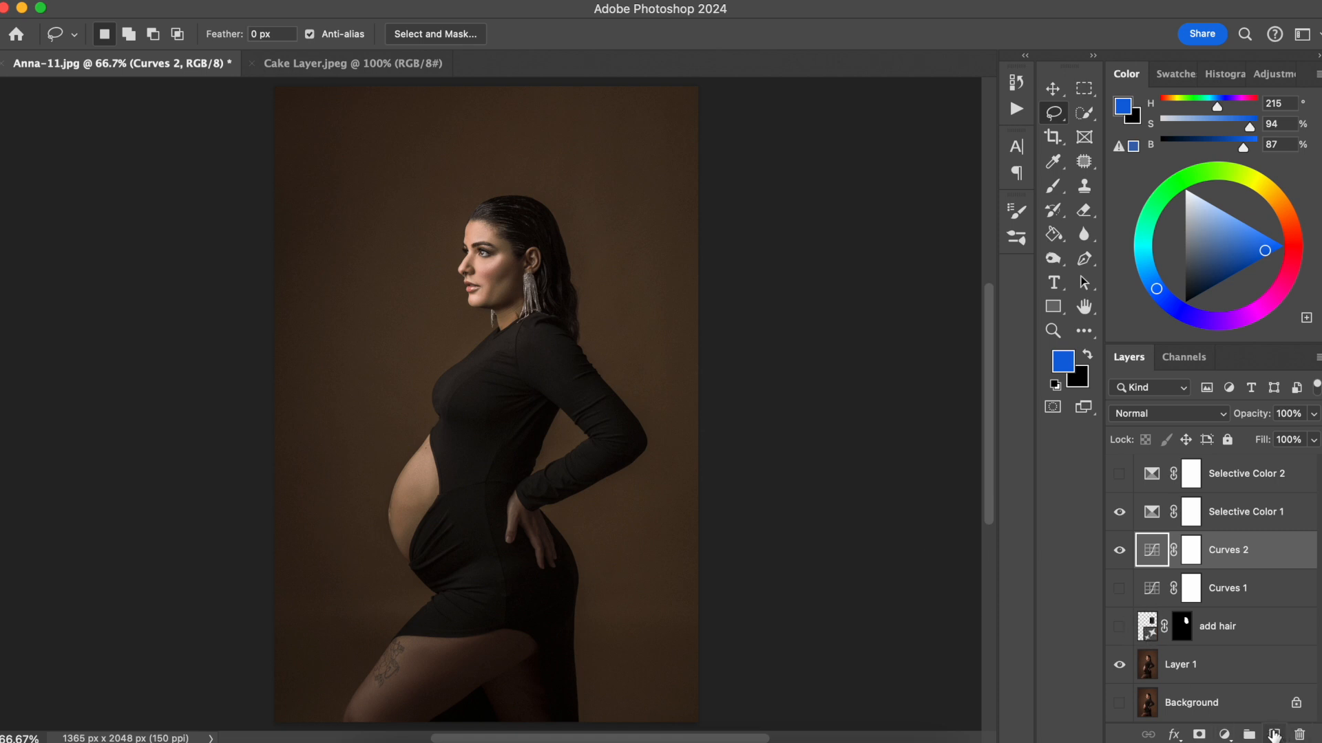
click(1274, 735)
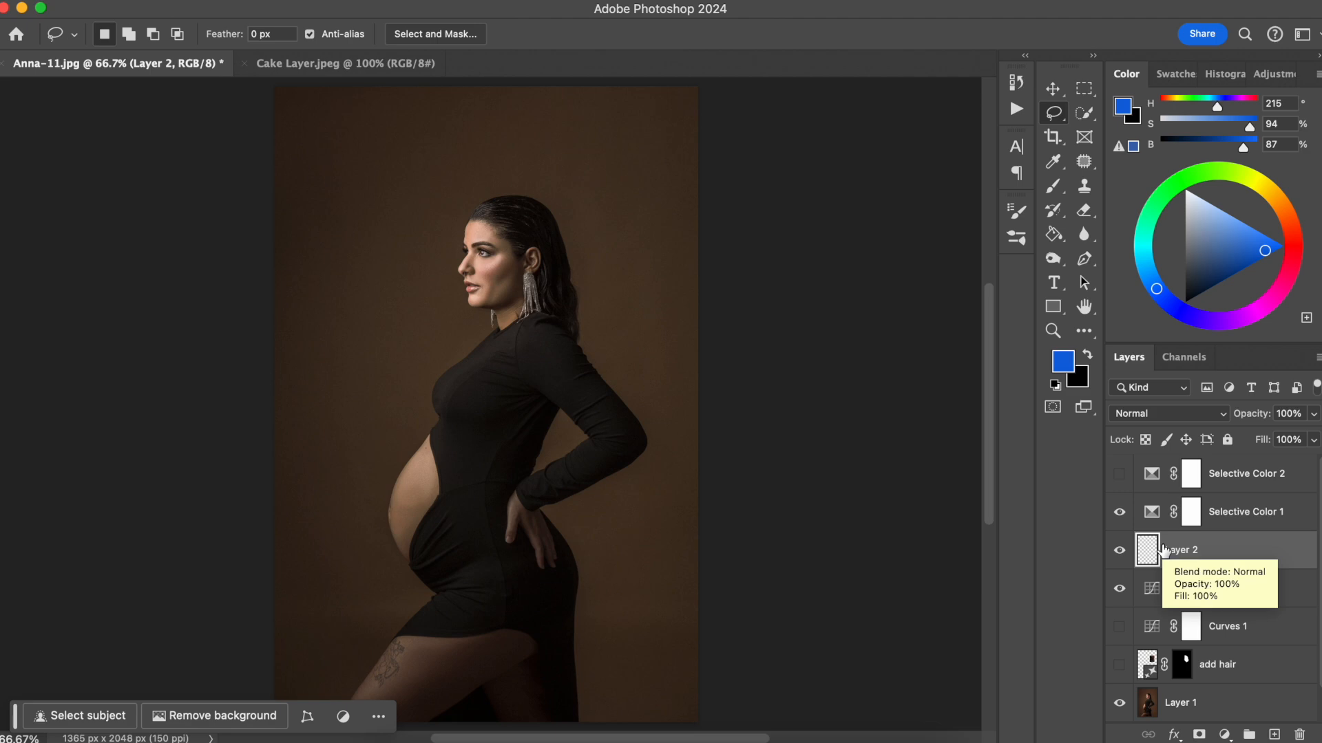
alt+click(1120, 551)
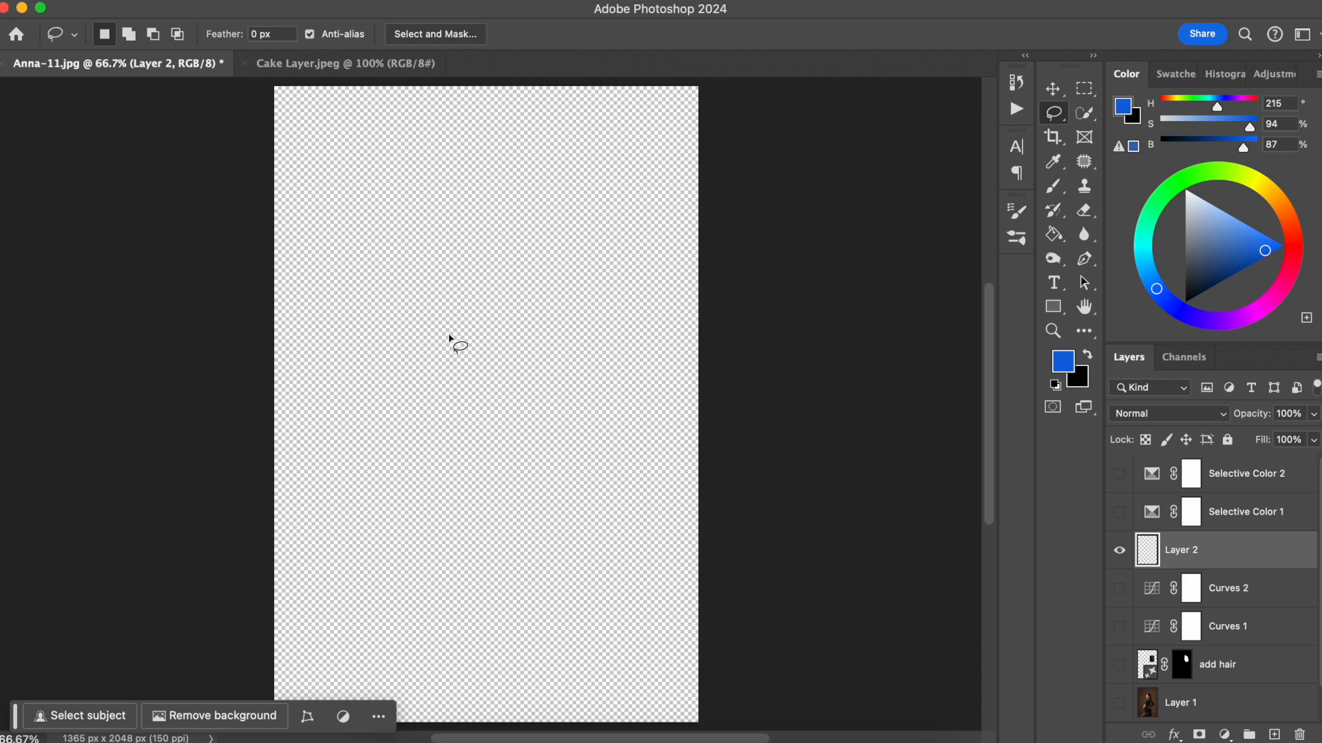
key(b)
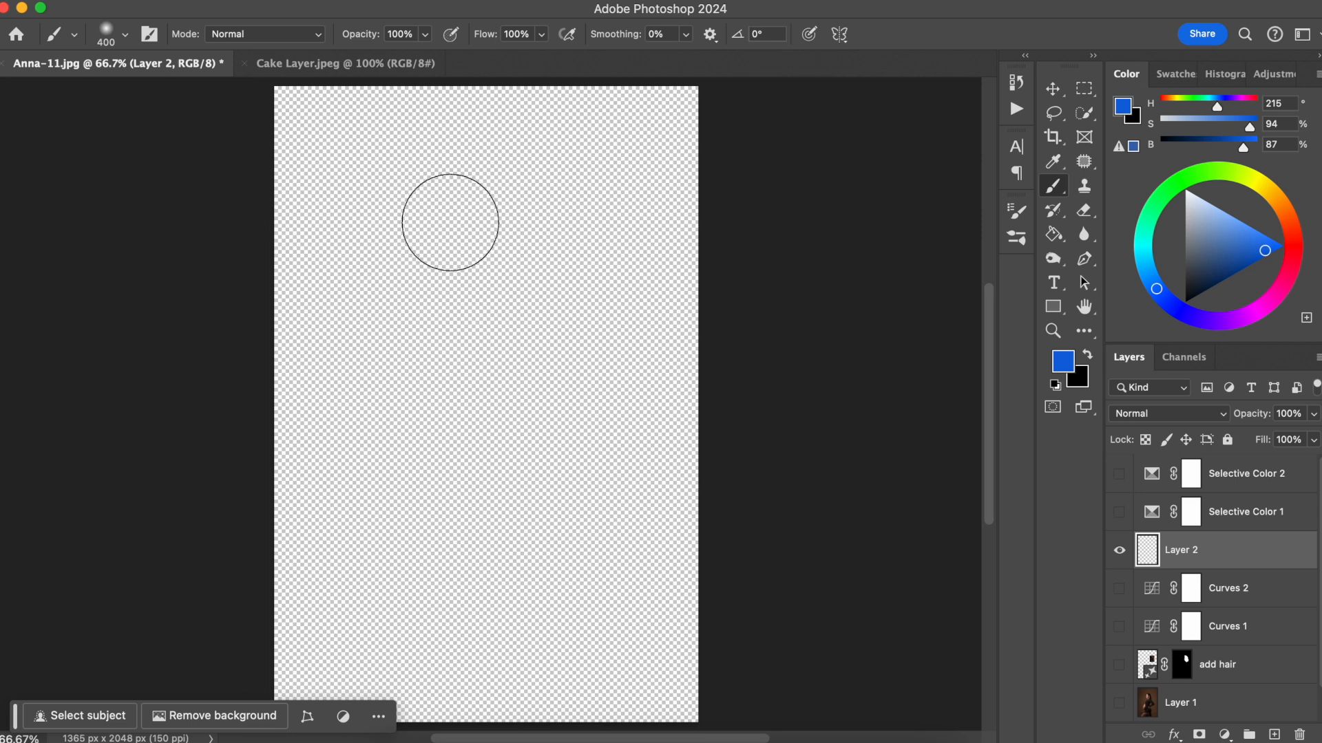
mouse_move(377, 172)
mouse_down()
mouse_move(342, 389)
mouse_move(463, 534)
mouse_move(646, 452)
mouse_move(709, 447)
mouse_up()
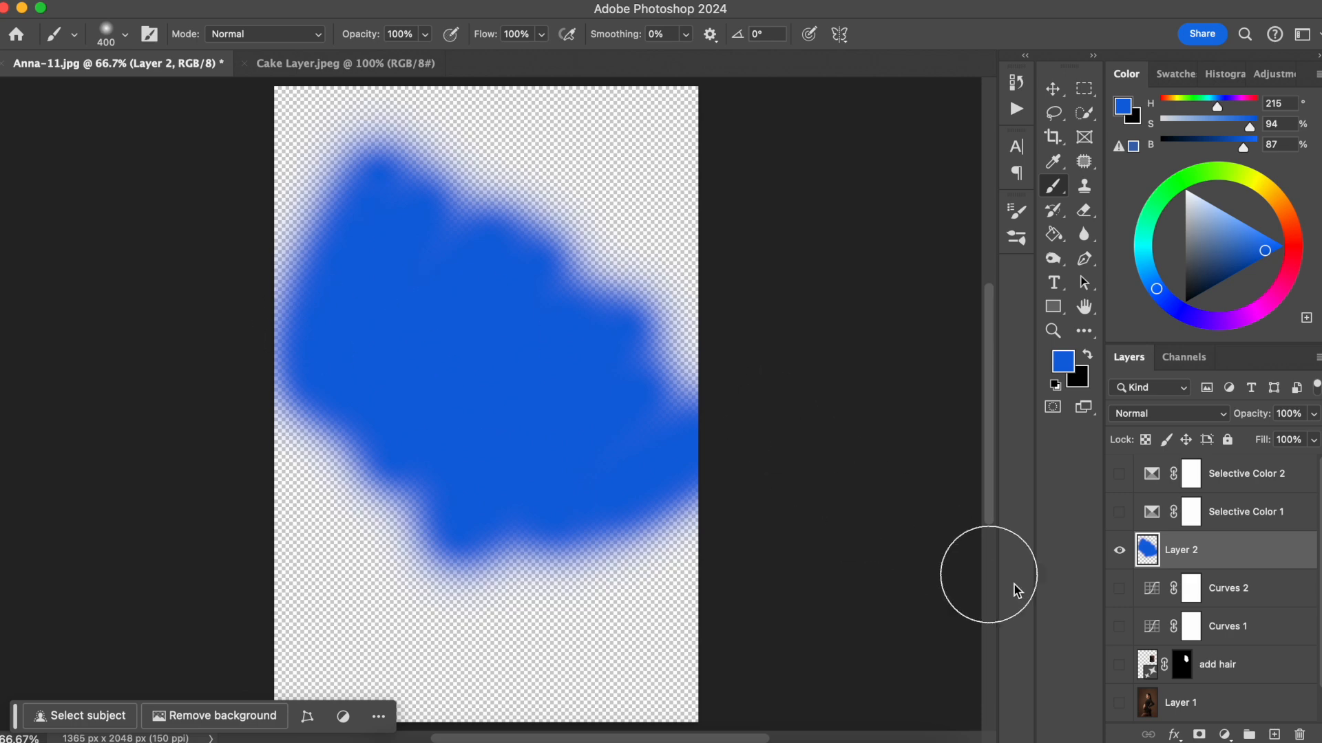
- Delete every layer above the Background and make the Background visible
click(1236, 671)
shift+click(1232, 475)
drag(1254, 673, 1299, 734)
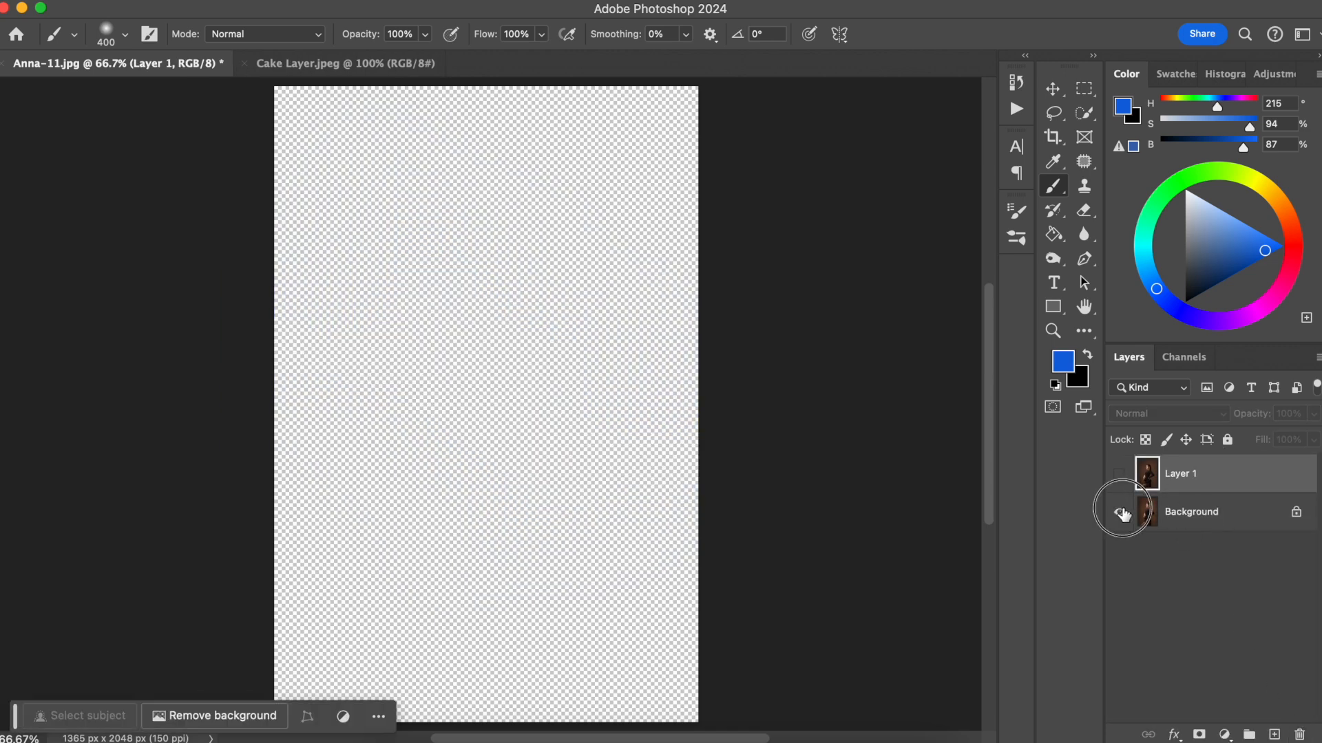
click(1119, 511)
drag(1236, 473, 1299, 734)
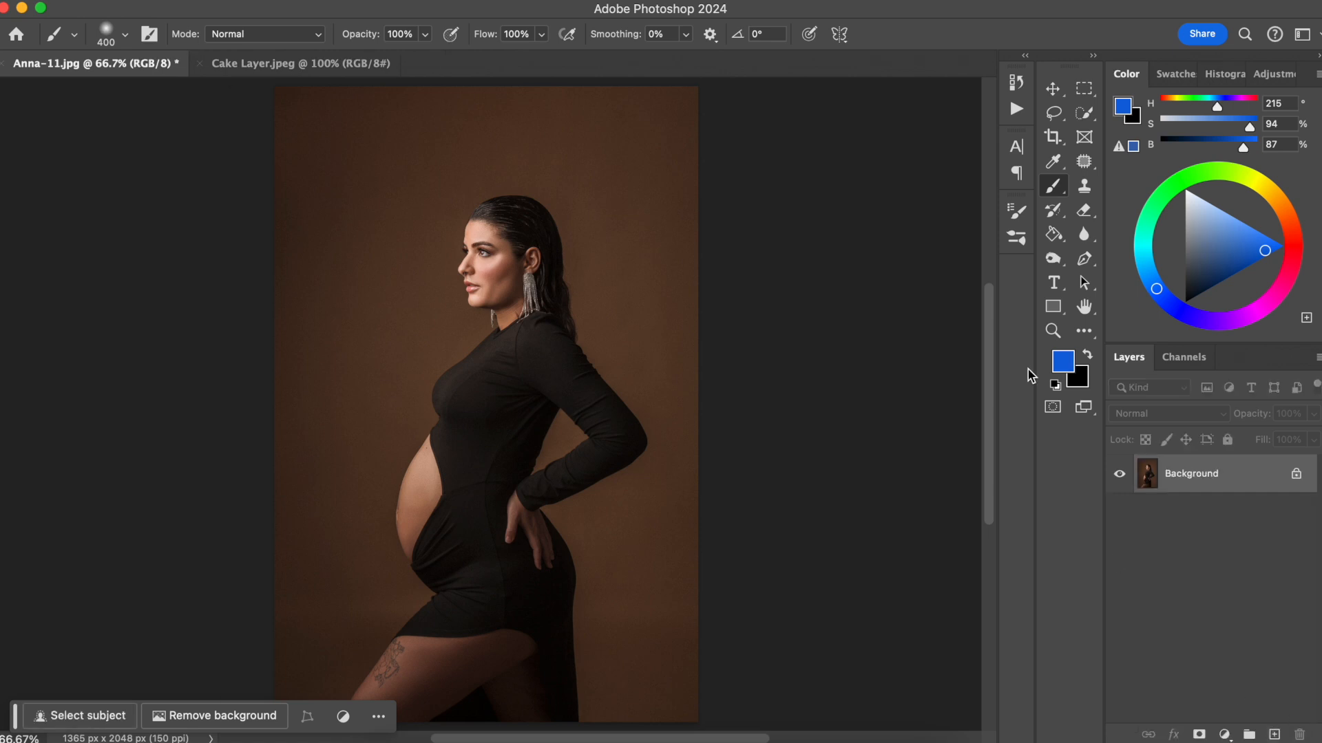
- Add an empty layer above the Background and choose the Spot Healing Brush for retouching the face
click(1275, 734)
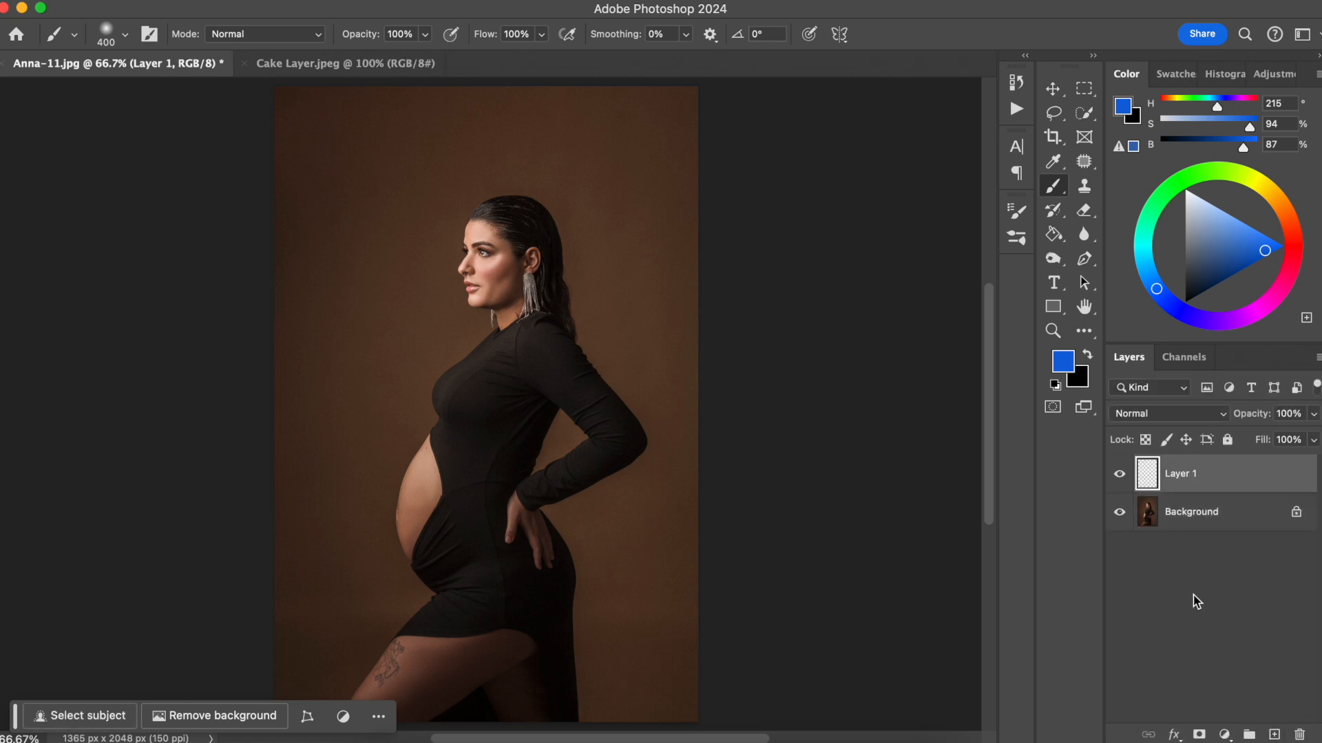
key(super+plus)
key(super+plus)
key(super+plus)
key(super+plus)
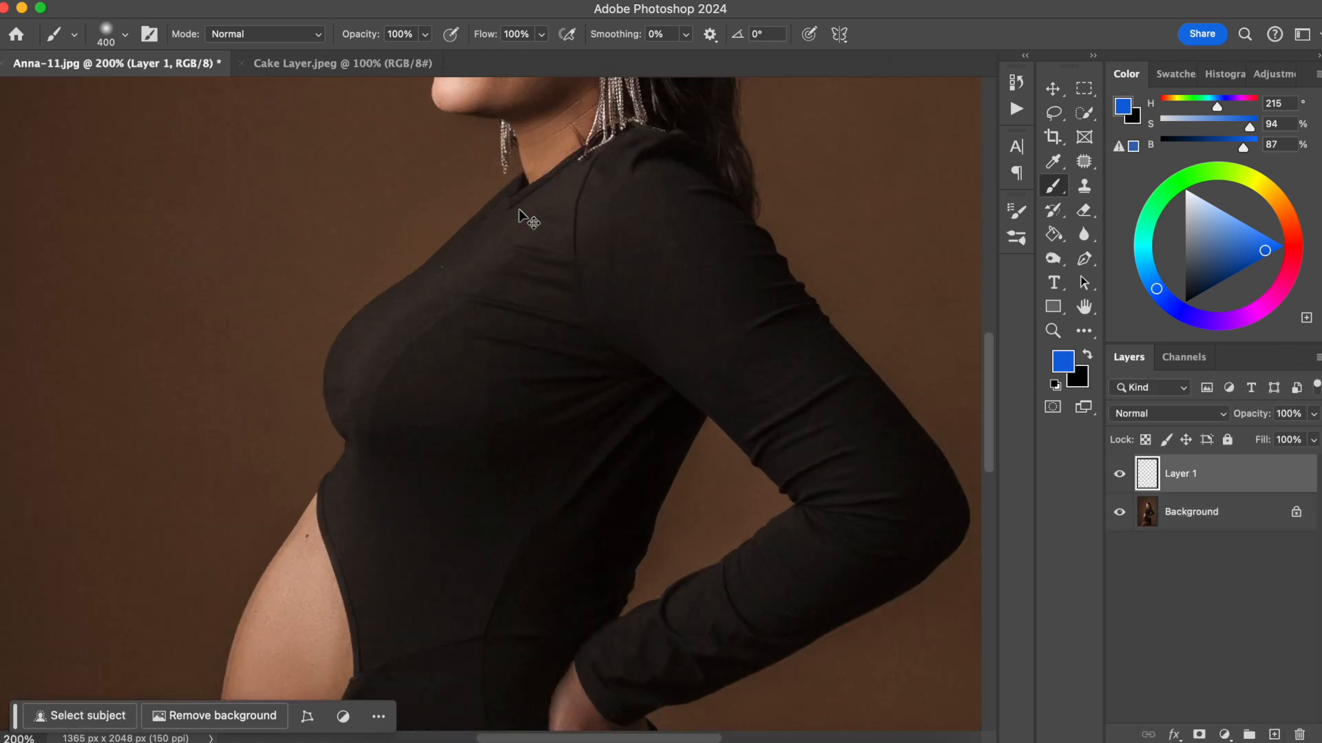
drag(291, 355, 313, 481)
drag(334, 330, 296, 486)
click(1085, 186)
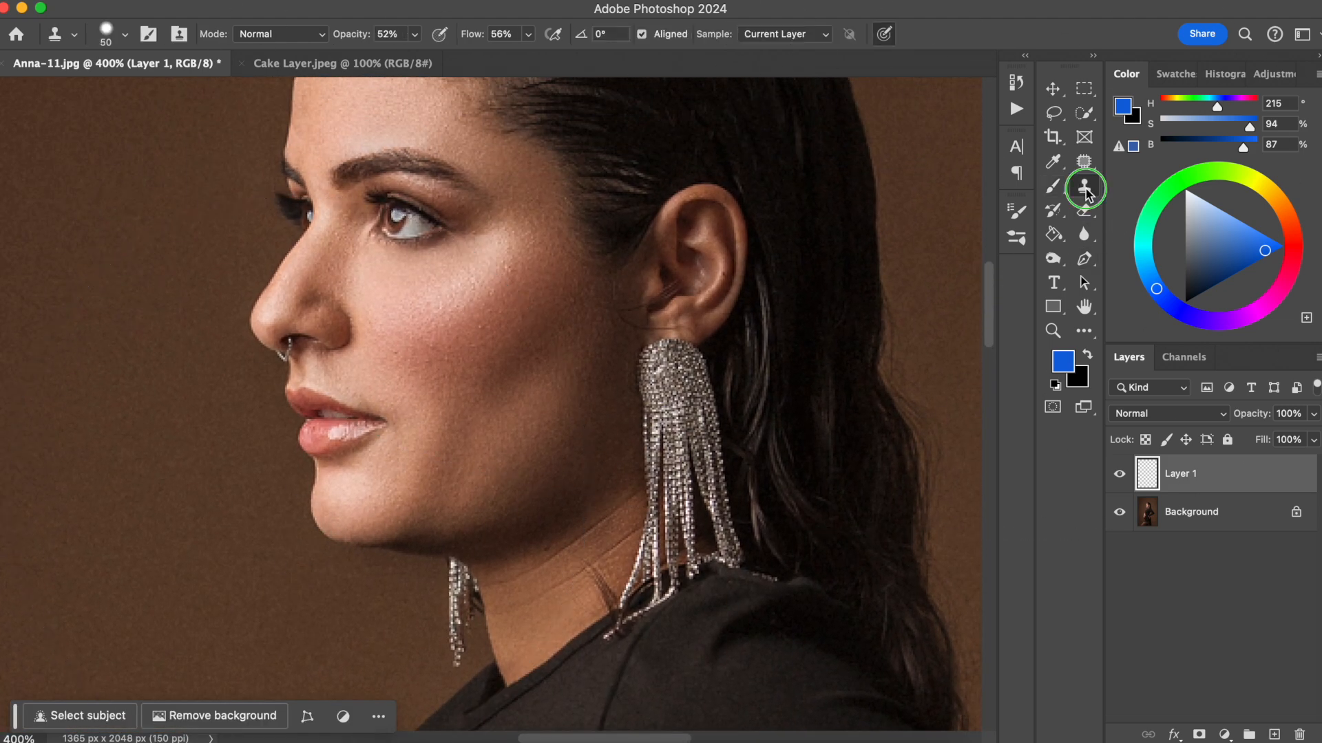
click(1084, 161)
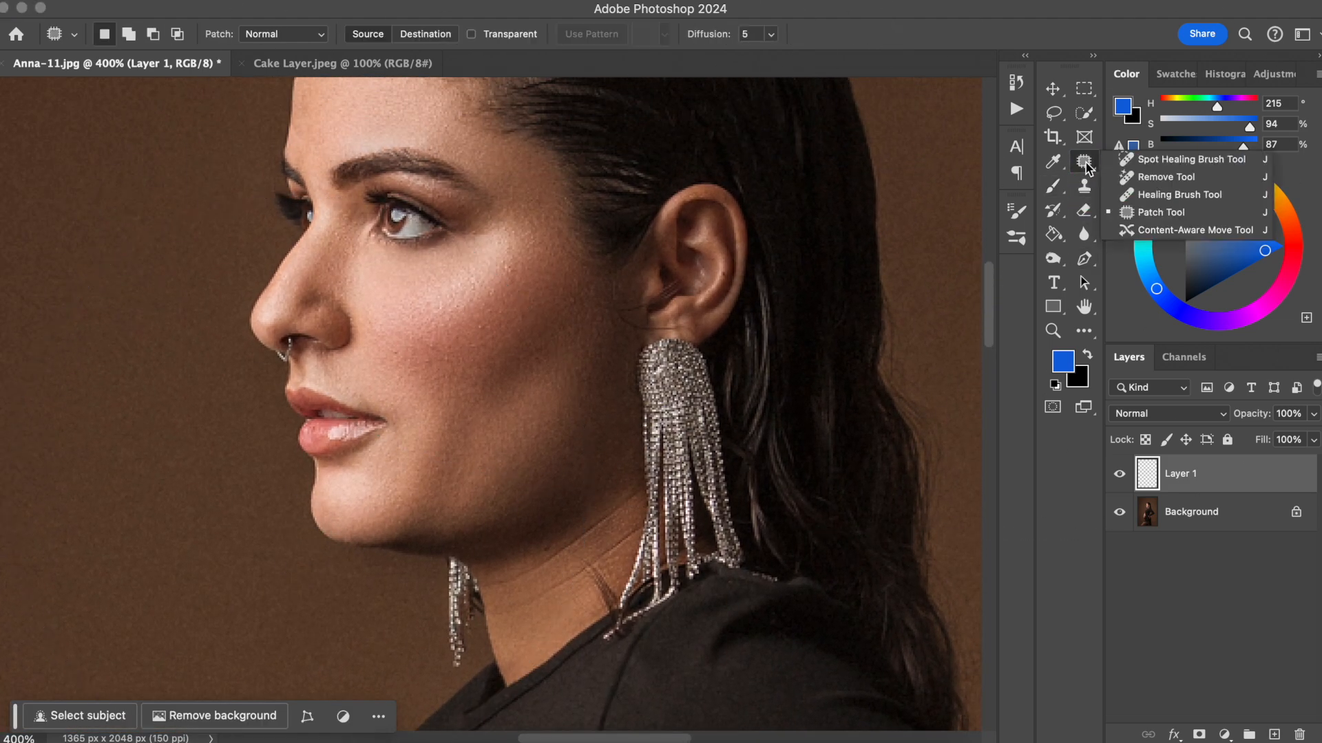
click(1163, 159)
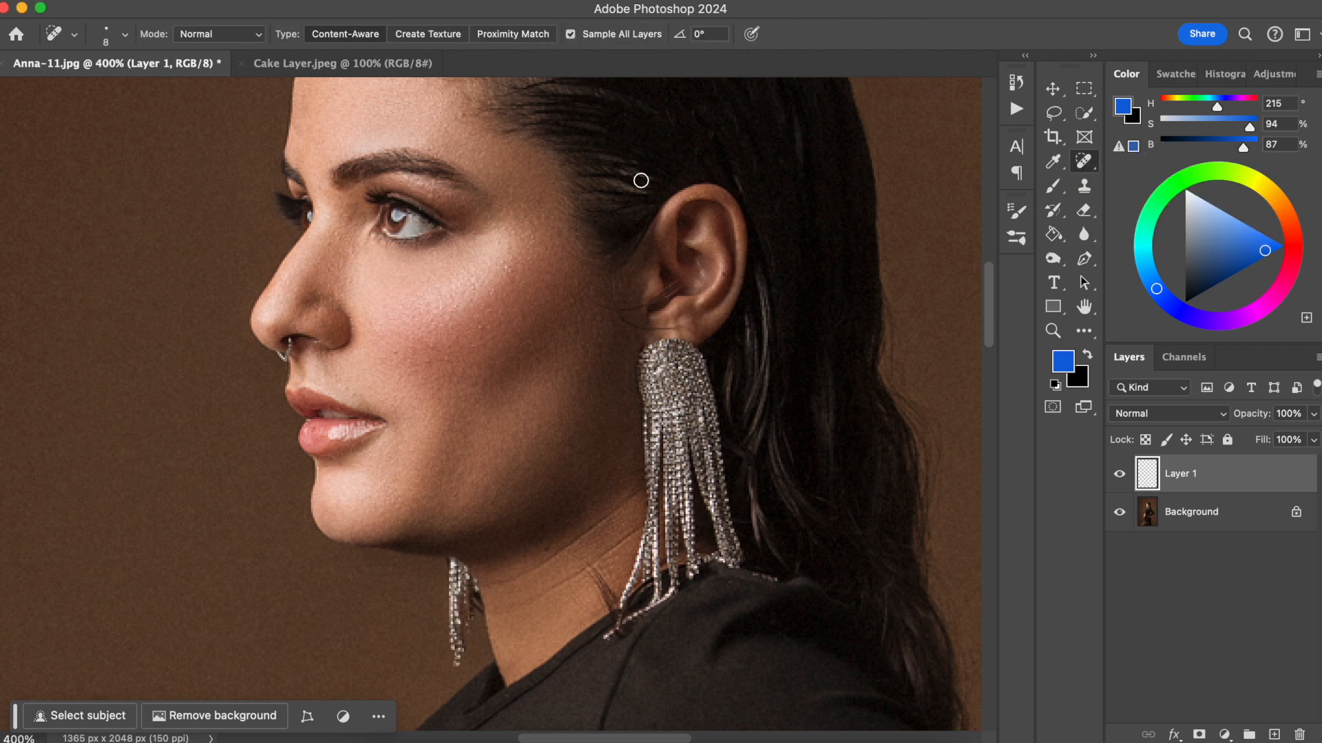
- Heal the blemishes on the cheek and the stray hairs in front of the ear on the new empty layer
key(super+plus)
drag(413, 273, 456, 310)
drag(553, 267, 551, 272)
drag(527, 345, 517, 348)
mouse_move(476, 397)
mouse_down()
mouse_move(478, 384)
mouse_move(415, 374)
mouse_move(463, 406)
mouse_move(512, 366)
mouse_up()
mouse_move(515, 278)
mouse_down()
mouse_move(540, 396)
mouse_move(433, 244)
mouse_up()
mouse_move(628, 289)
mouse_down()
mouse_move(646, 328)
mouse_move(674, 329)
mouse_move(662, 298)
mouse_up()
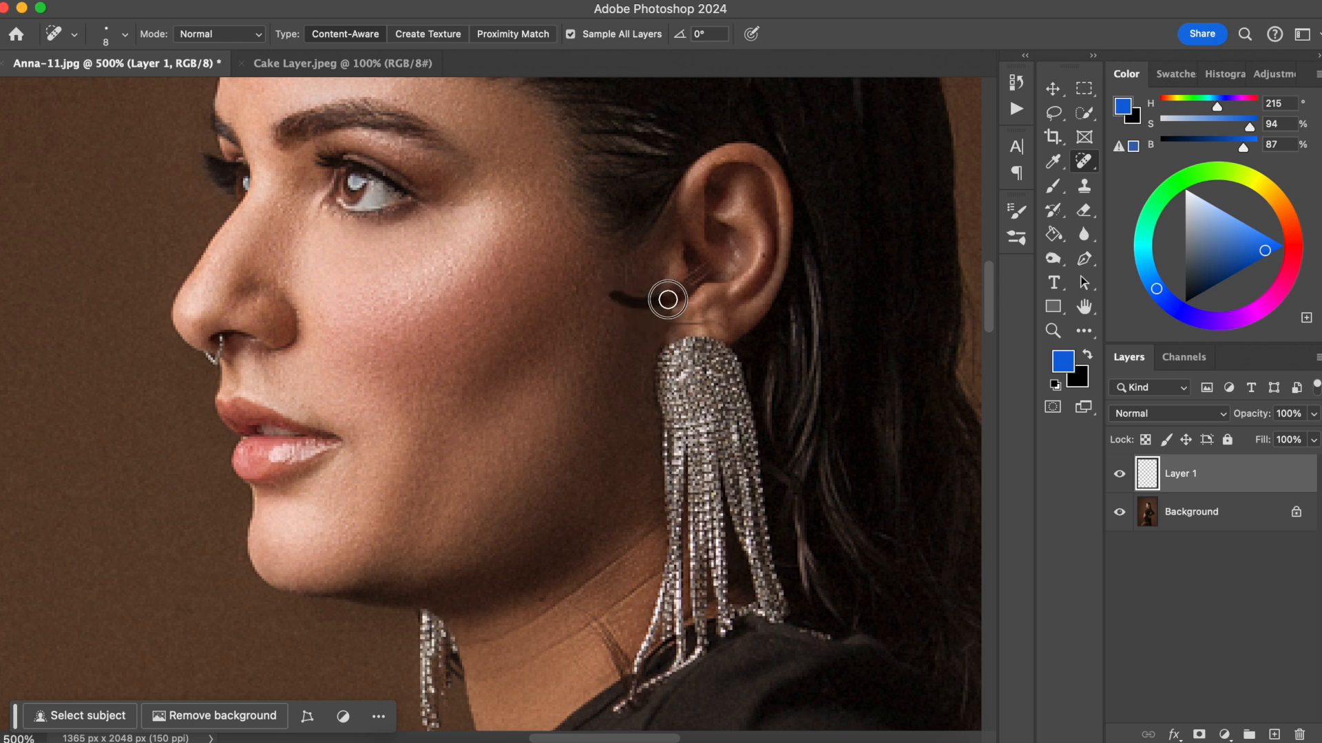
- Heal the neck creases and stray neck hairs, and remove the small marks on the ear rim and just above the earring
mouse_move(504, 455)
mouse_down()
mouse_move(458, 459)
mouse_move(431, 377)
mouse_up()
mouse_move(401, 564)
mouse_down()
mouse_move(490, 528)
mouse_move(540, 484)
mouse_move(486, 524)
mouse_up()
drag(582, 448, 470, 534)
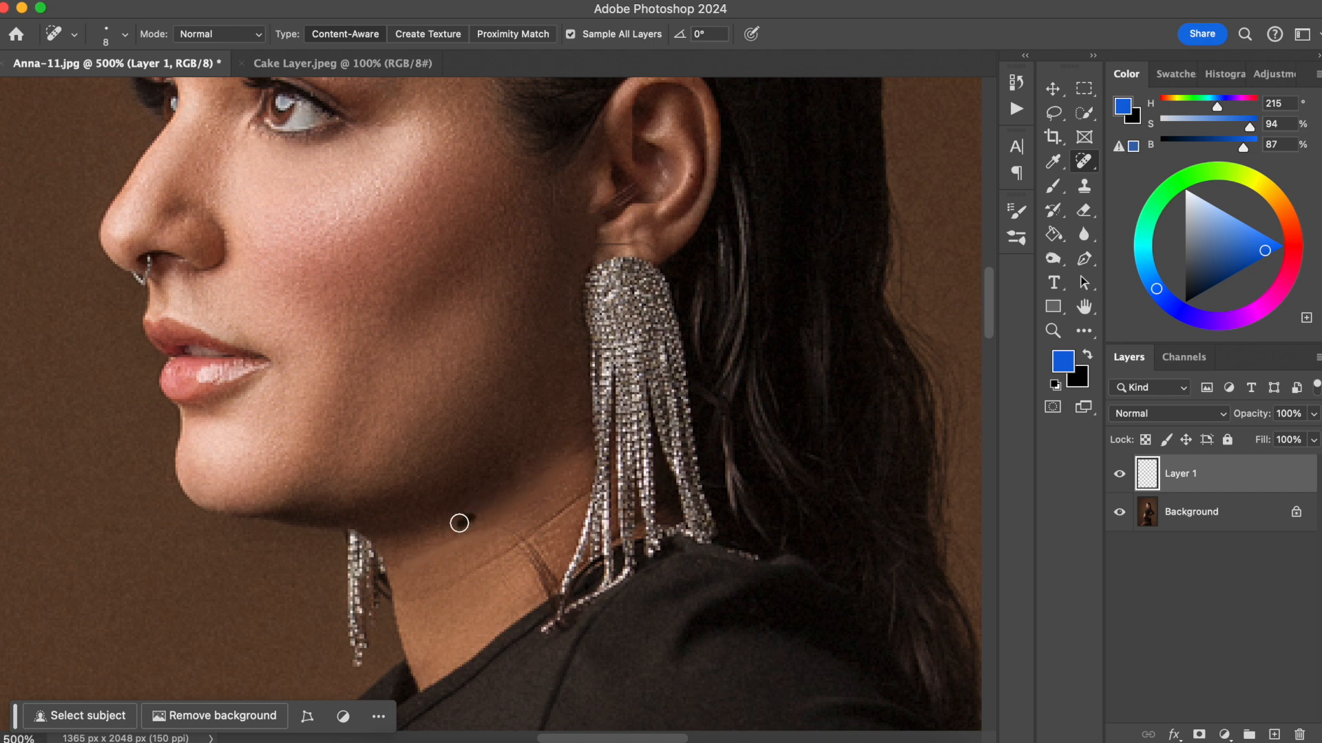
mouse_move(410, 596)
mouse_down()
mouse_move(507, 549)
mouse_move(538, 583)
mouse_move(544, 571)
mouse_move(505, 553)
mouse_move(578, 500)
mouse_up()
mouse_move(527, 552)
mouse_down()
mouse_move(546, 588)
mouse_move(544, 561)
mouse_up()
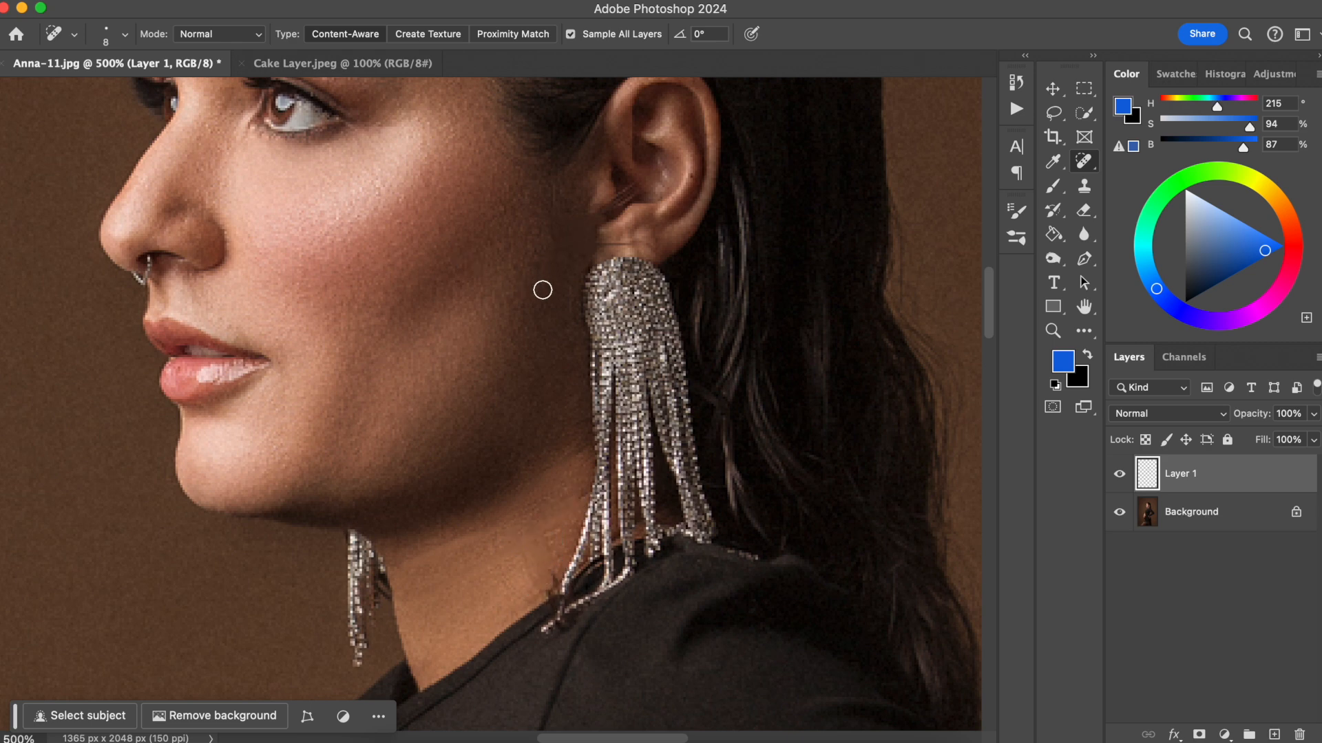
scroll(543, 287, up, 4)
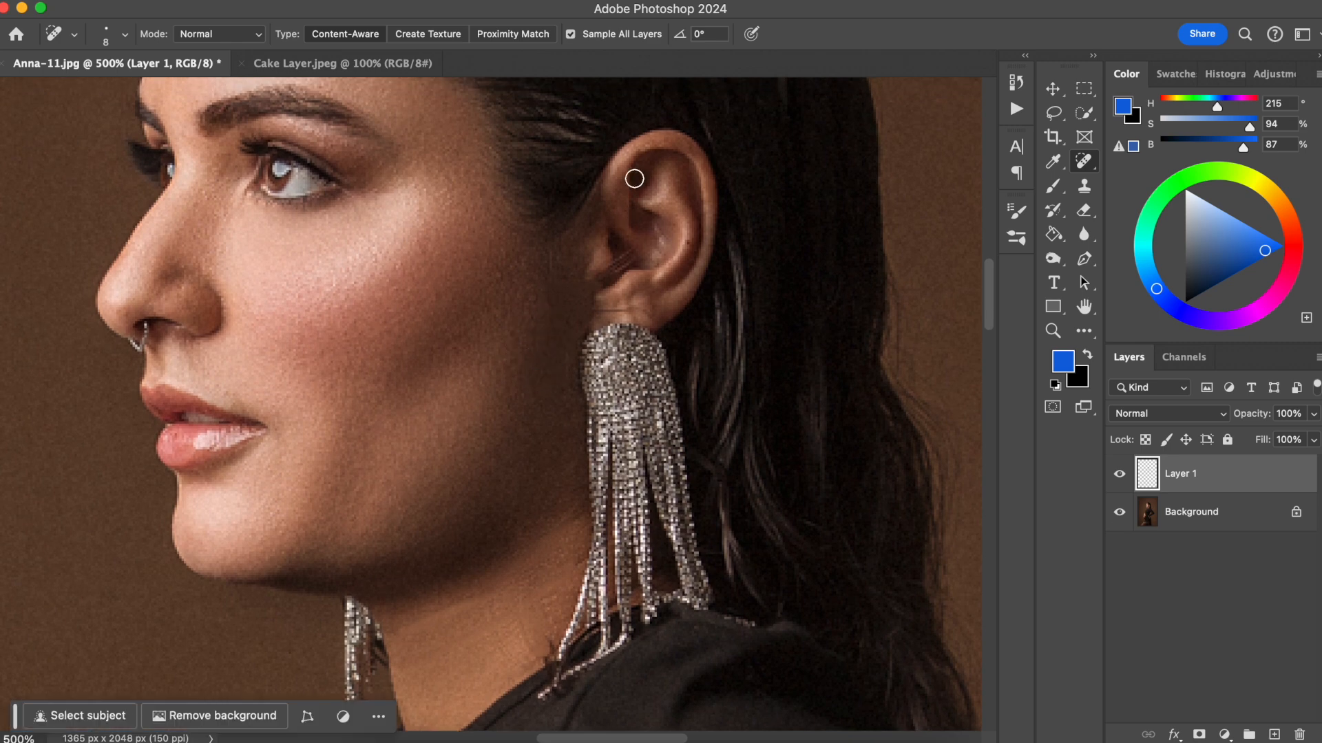
click(686, 241)
click(601, 312)
- Rename the healing layer as Skin retouch
double_click(1182, 475)
text(Skin retouch)
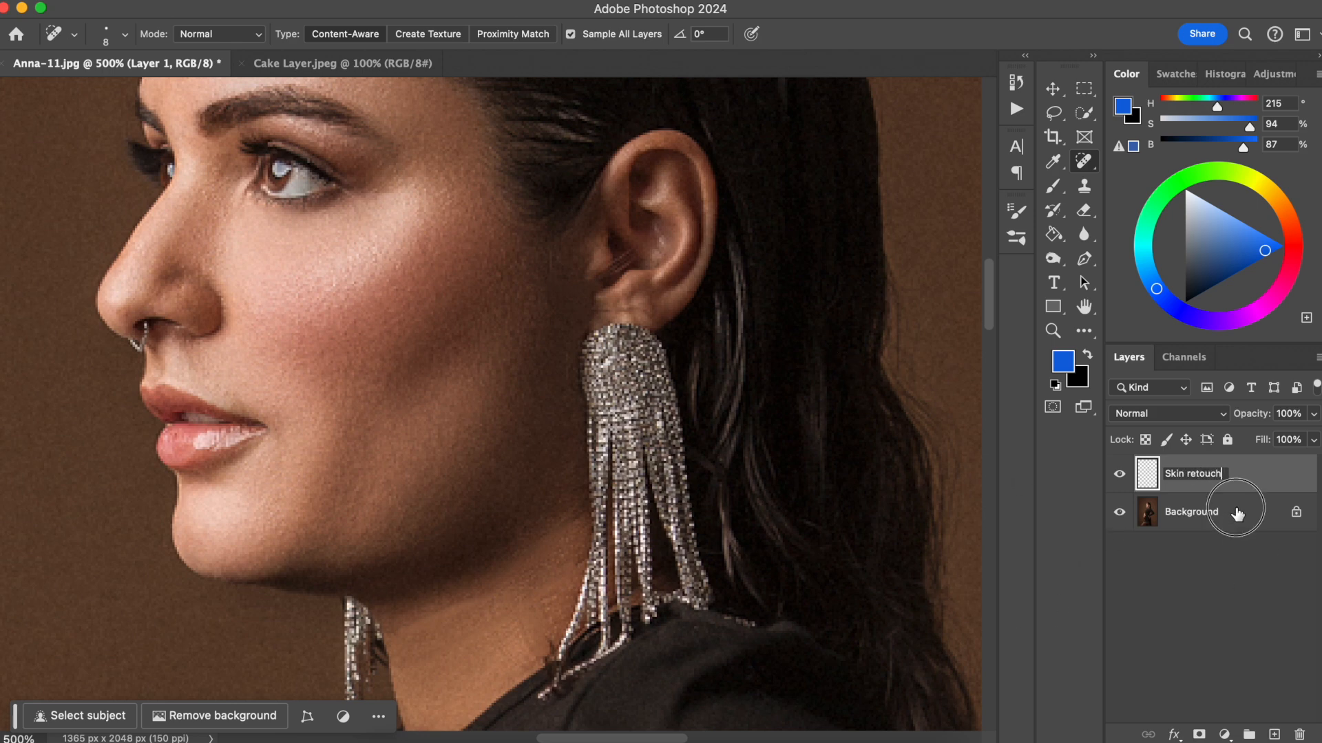
key(Return)
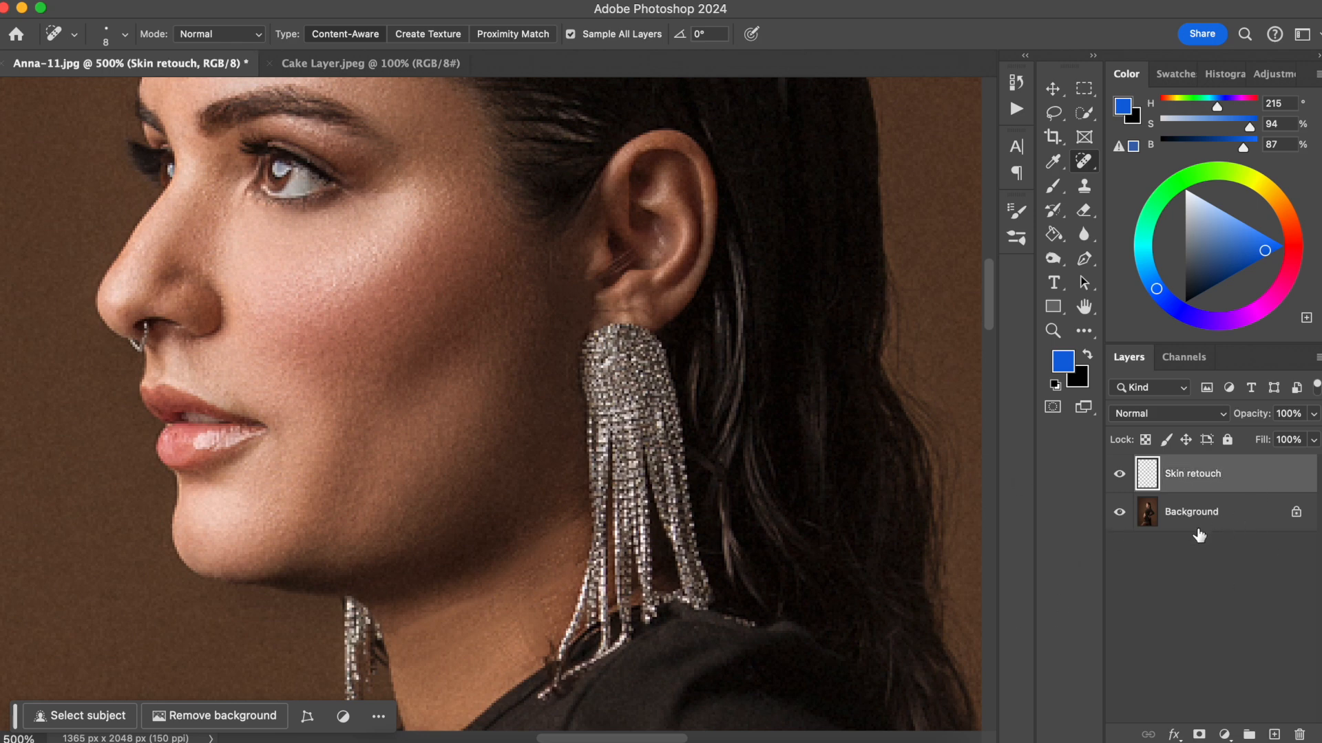
- Toggle the Skin retouch layer off and on to compare the skin before and after healing
click(1120, 475)
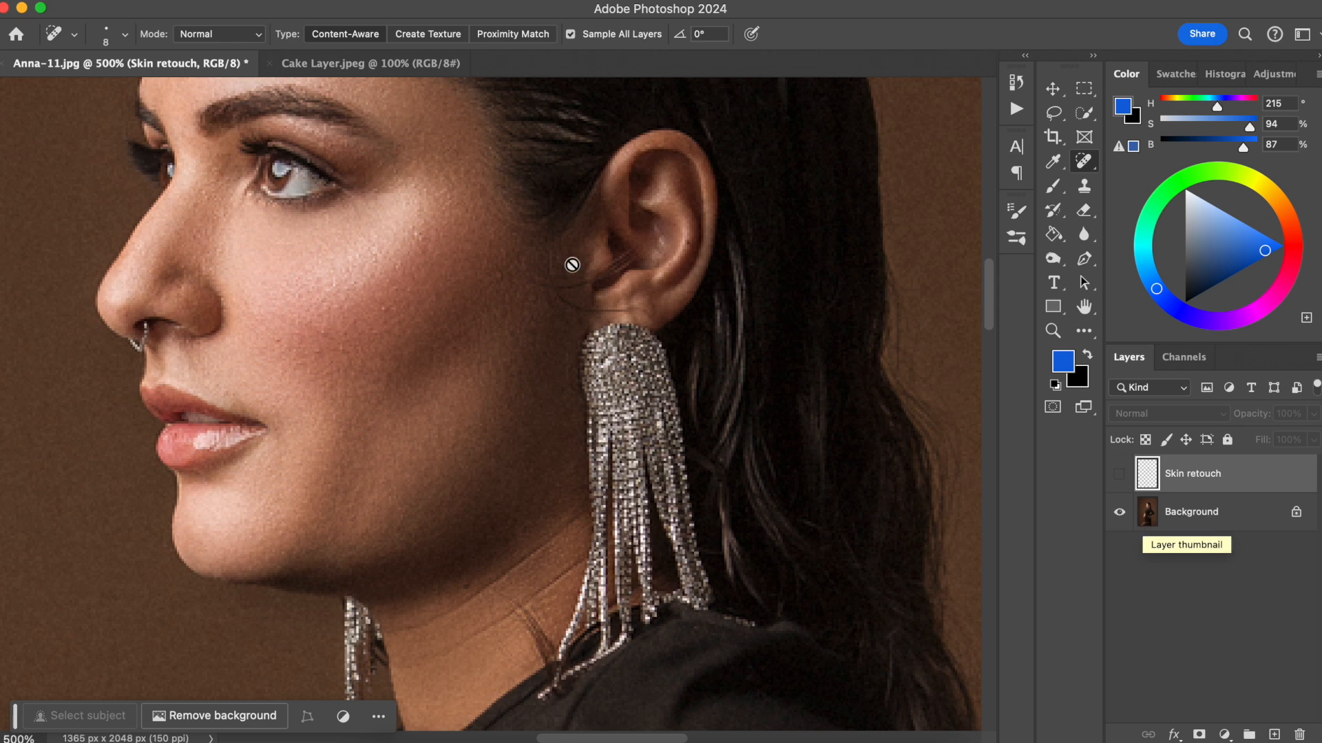
click(1120, 474)
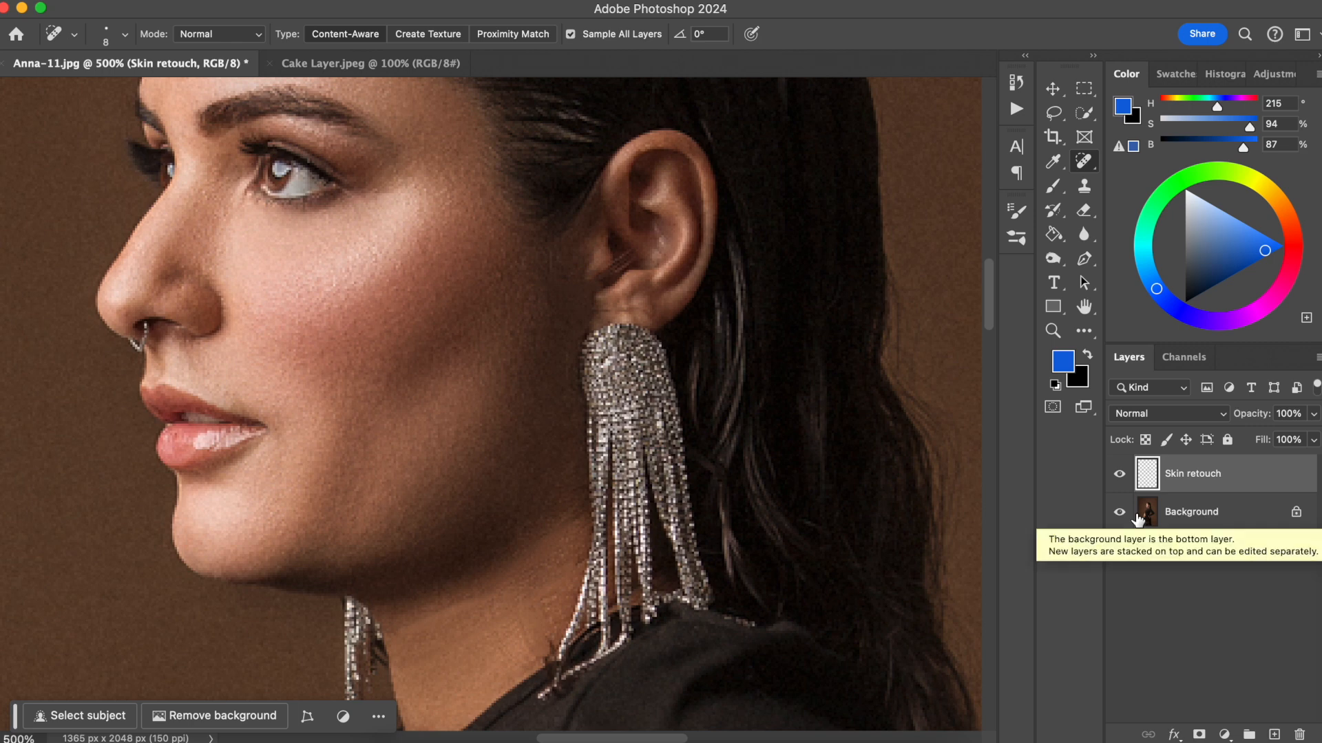
click(1120, 474)
click(1120, 474)
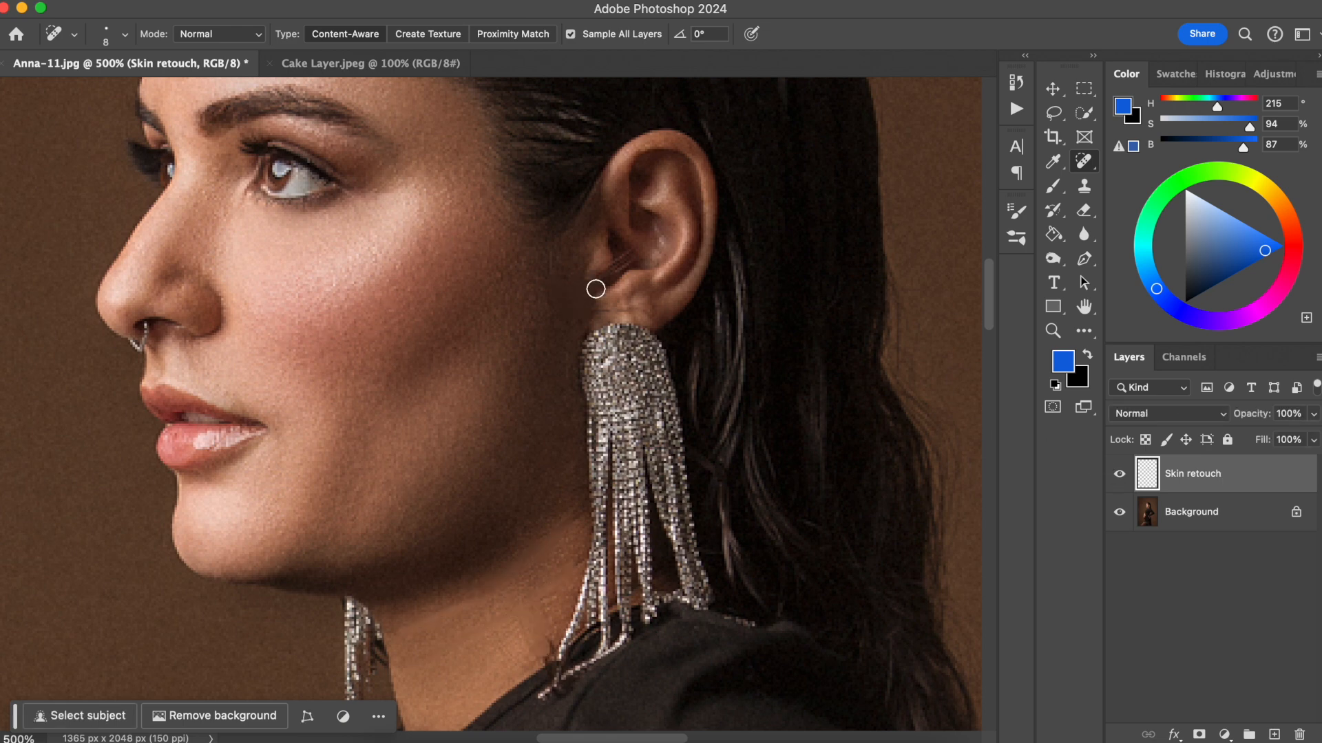
- Heal over the top of the earring, then isolate the Skin retouch layer and erase only that patch
mouse_move(617, 329)
mouse_down()
mouse_move(563, 375)
mouse_move(609, 347)
mouse_move(570, 426)
mouse_up()
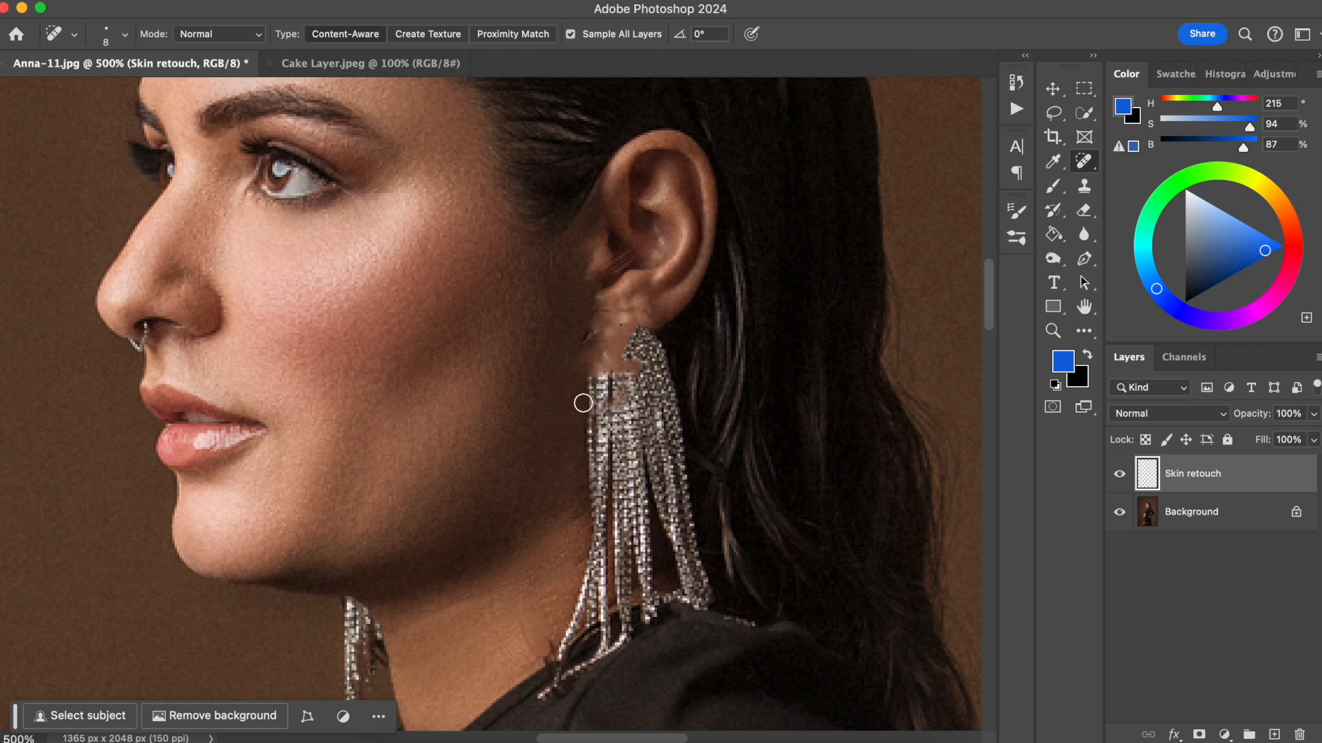
key(e)
alt+click(1119, 473)
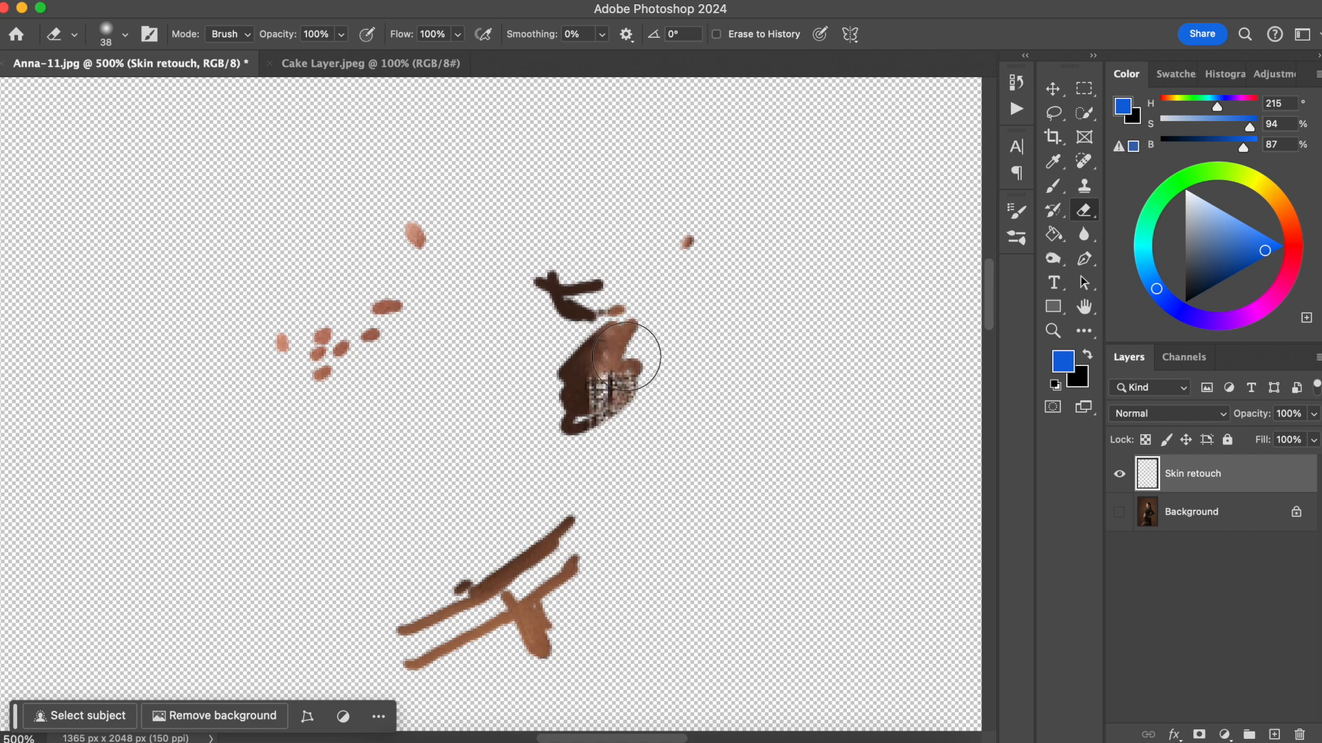
mouse_move(617, 351)
mouse_down()
mouse_move(643, 336)
mouse_move(608, 344)
mouse_move(572, 416)
mouse_up()
mouse_move(635, 367)
mouse_down()
mouse_move(601, 347)
mouse_move(626, 336)
mouse_move(606, 338)
mouse_move(646, 354)
mouse_up()
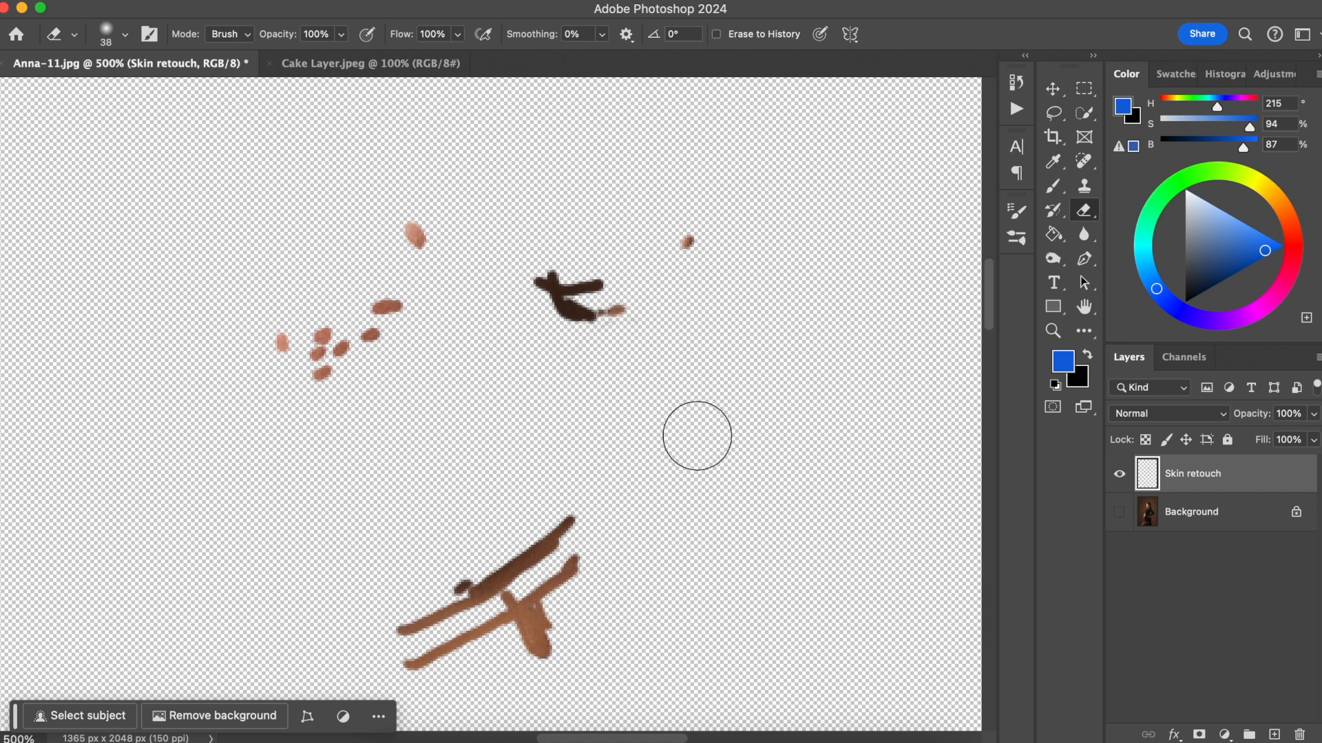
- Show the Background again and check the remaining retouching by switching Skin retouch off and back on
click(1120, 512)
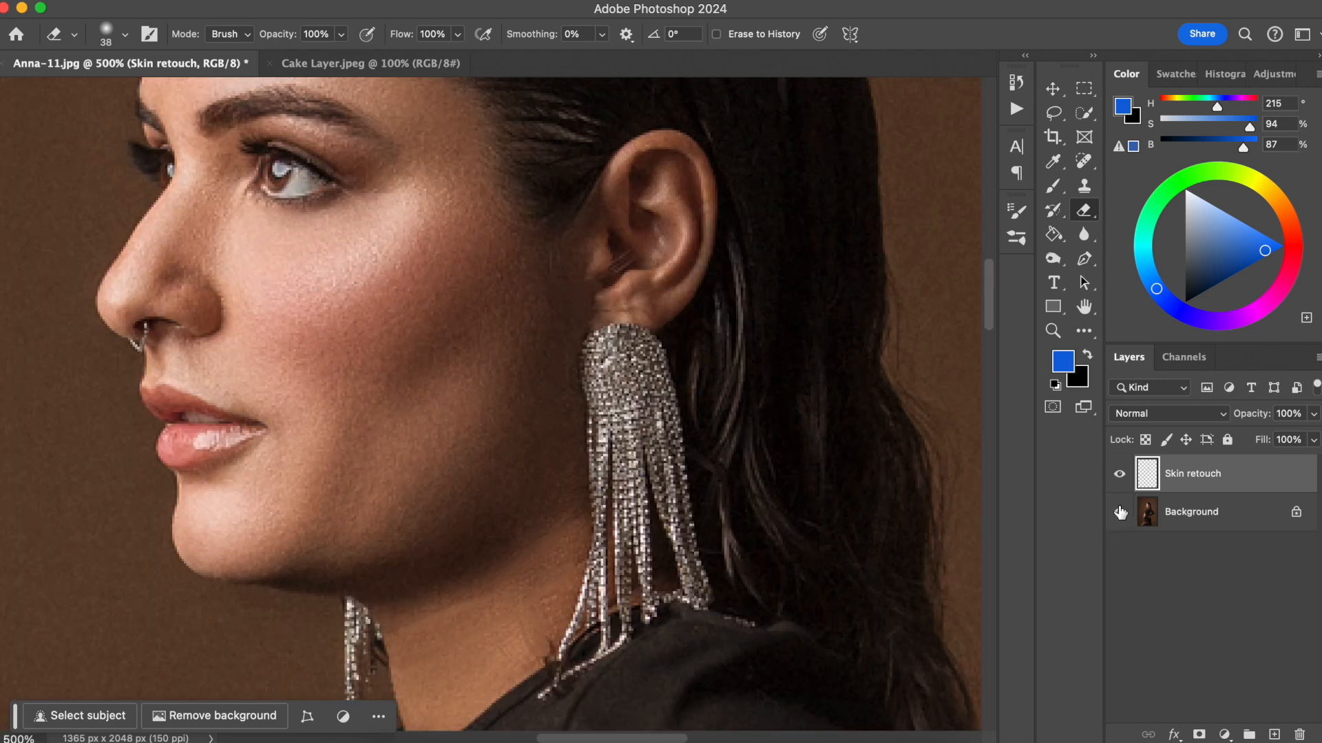
click(1119, 474)
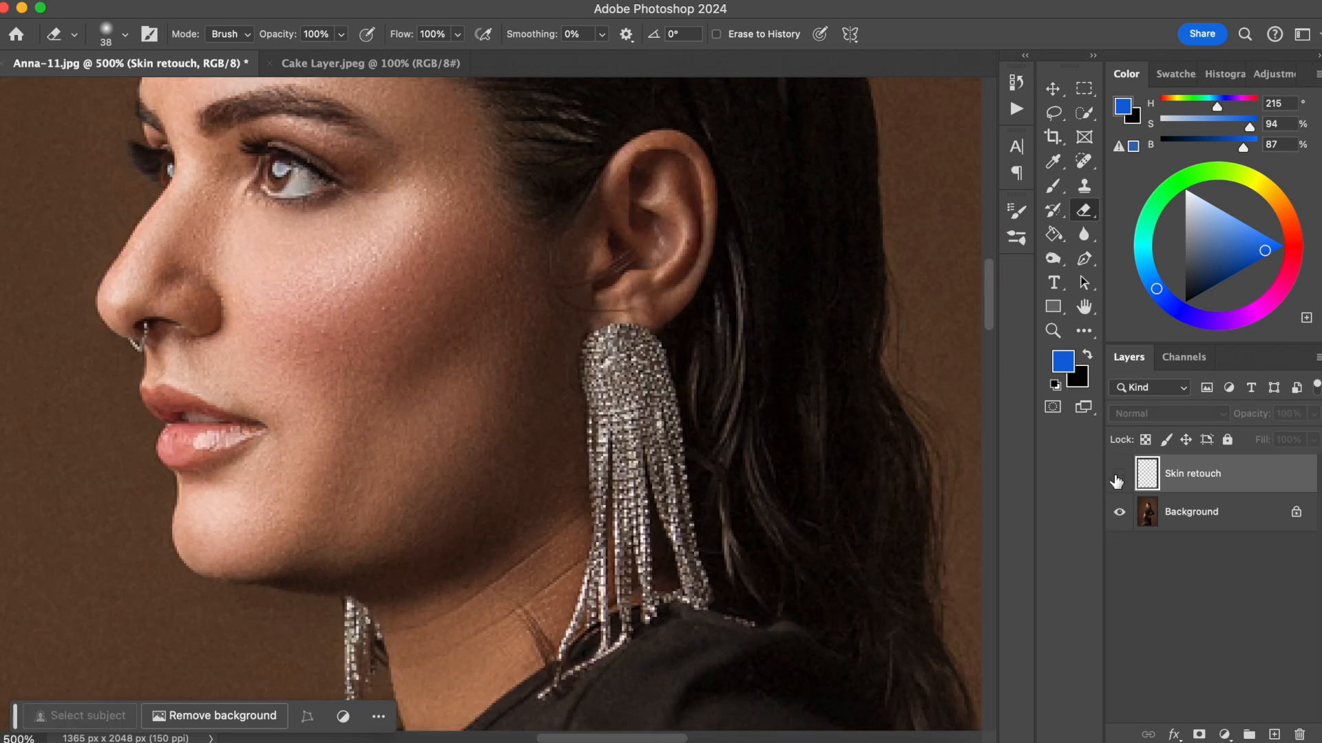
click(1117, 479)
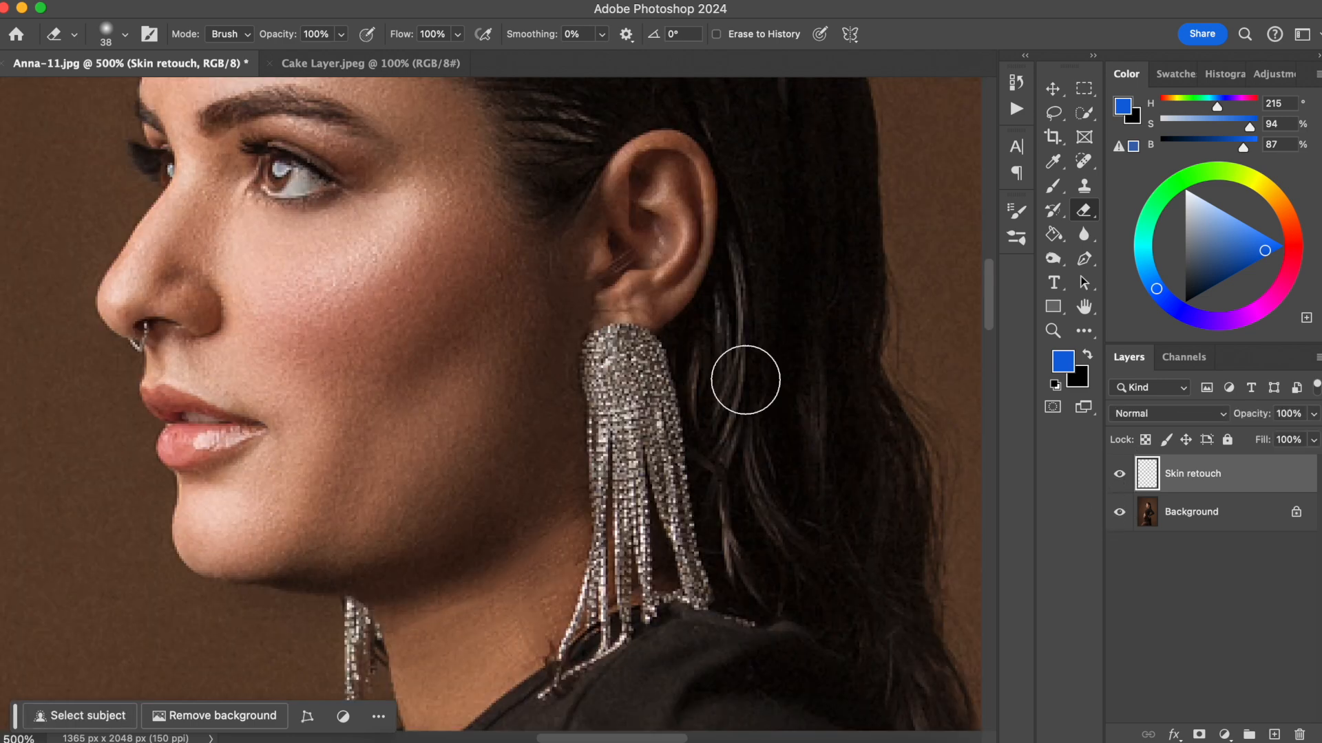
- Delete the Skin retouch layer, then heal and erase over the top of the earring directly on the Background
mouse_move(1200, 480)
mouse_down()
mouse_move(1269, 603)
mouse_move(1298, 735)
mouse_up()
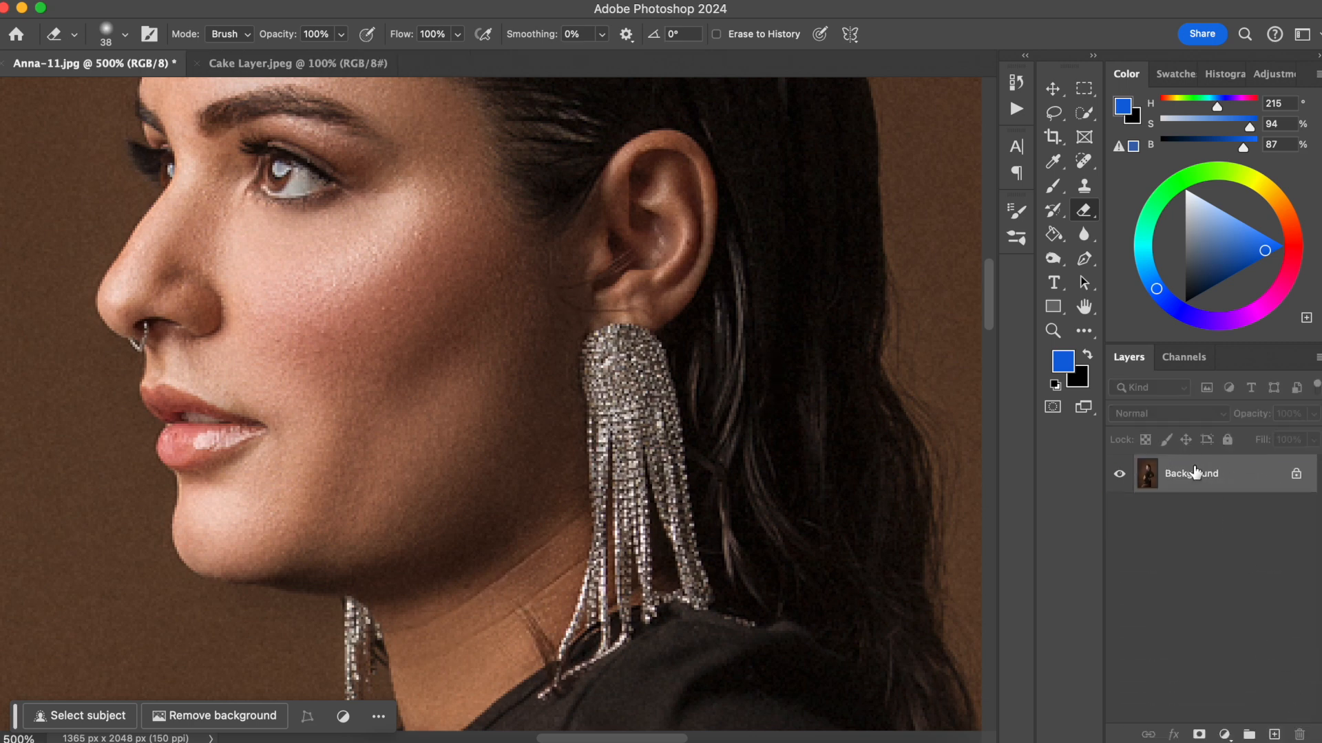
click(1084, 161)
mouse_move(606, 329)
mouse_down()
mouse_move(541, 385)
mouse_move(624, 351)
mouse_move(599, 386)
mouse_move(601, 375)
mouse_up()
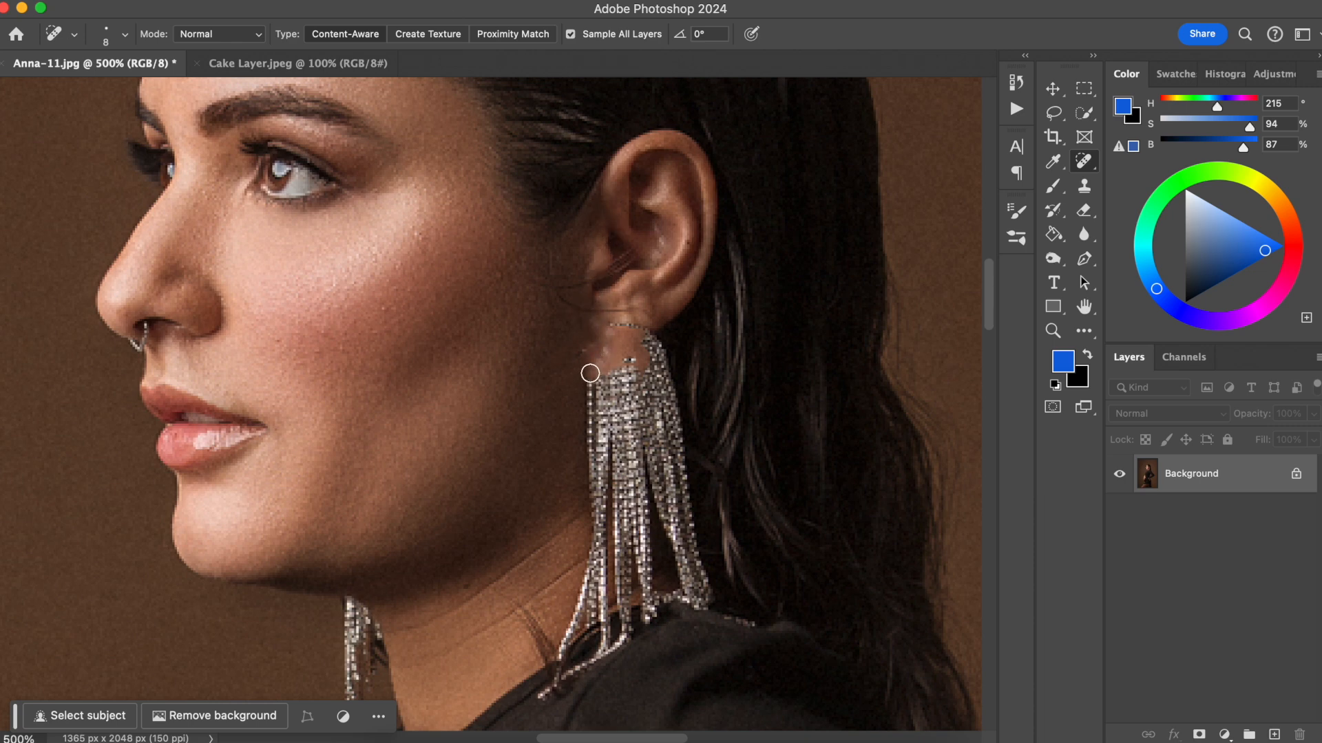
click(1085, 210)
mouse_move(634, 378)
mouse_down()
mouse_move(596, 345)
mouse_move(640, 323)
mouse_move(636, 343)
mouse_move(565, 402)
mouse_move(599, 396)
mouse_up()
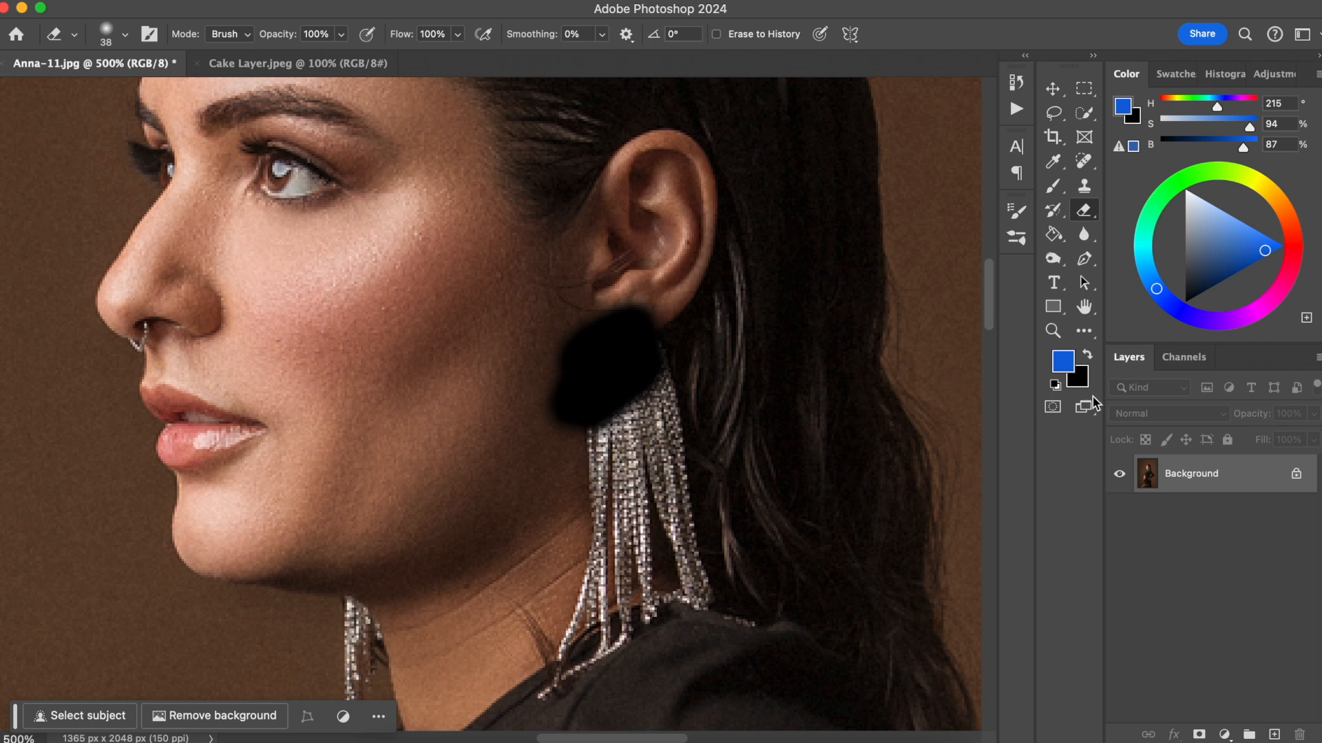
- Reset the foreground and background colours to black and white, and erase the same earring area to white
click(1067, 367)
click(1191, 269)
click(1054, 384)
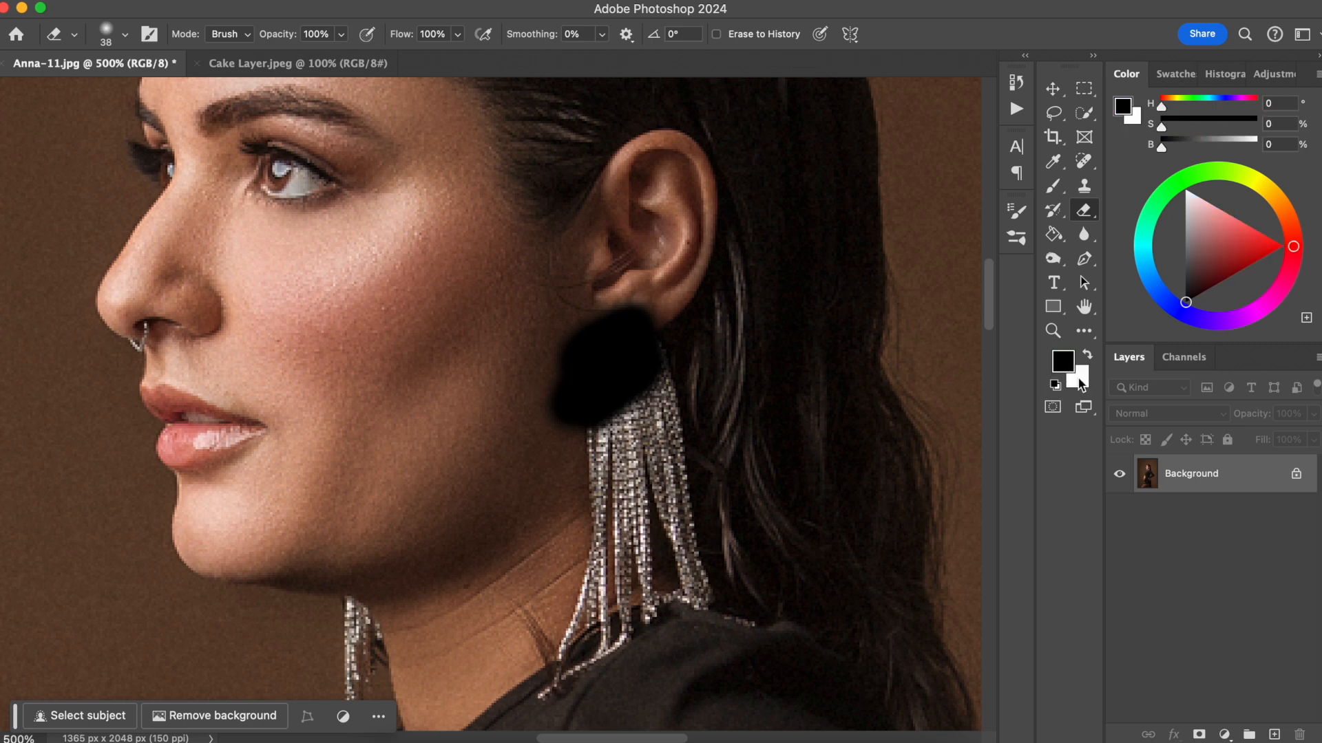
mouse_move(633, 318)
mouse_down()
mouse_move(589, 361)
mouse_move(619, 355)
mouse_move(617, 368)
mouse_move(645, 344)
mouse_move(604, 395)
mouse_move(664, 351)
mouse_up()
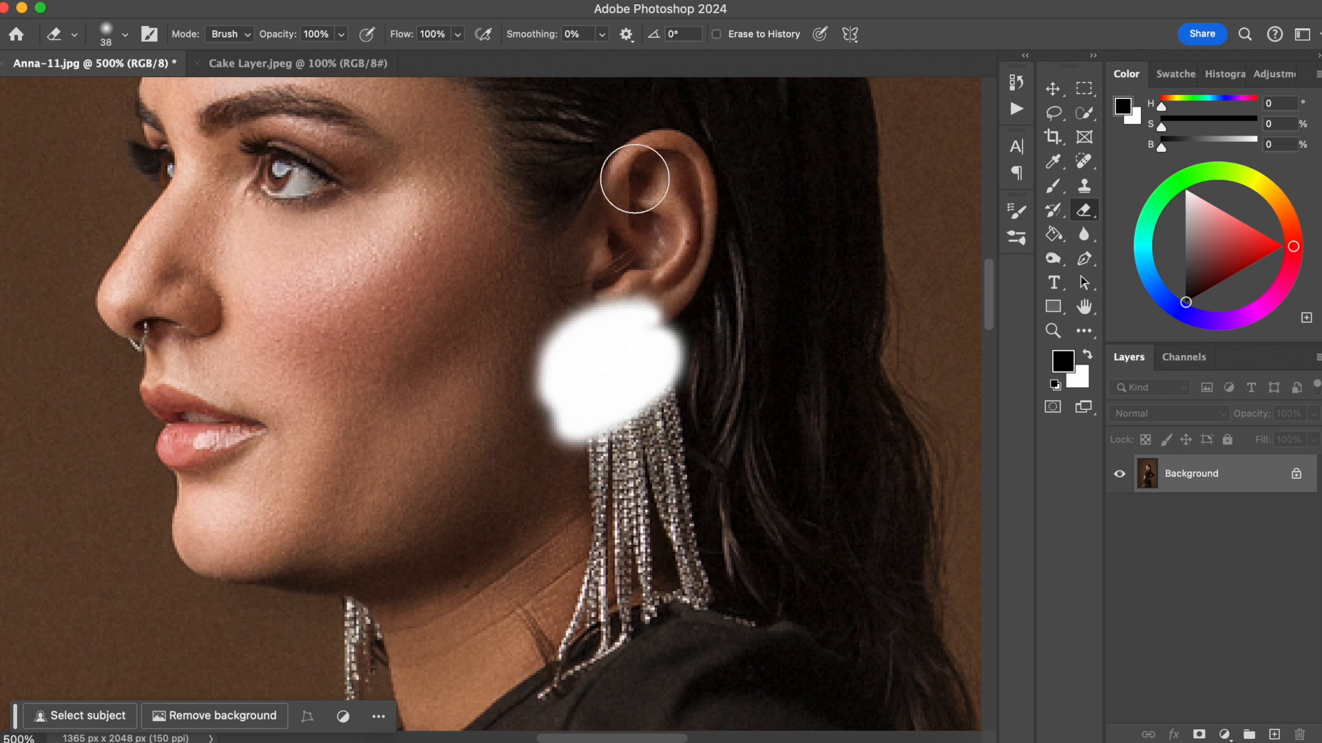
- Use the document history to step back to the Eraser state before the white erasing
click(1017, 84)
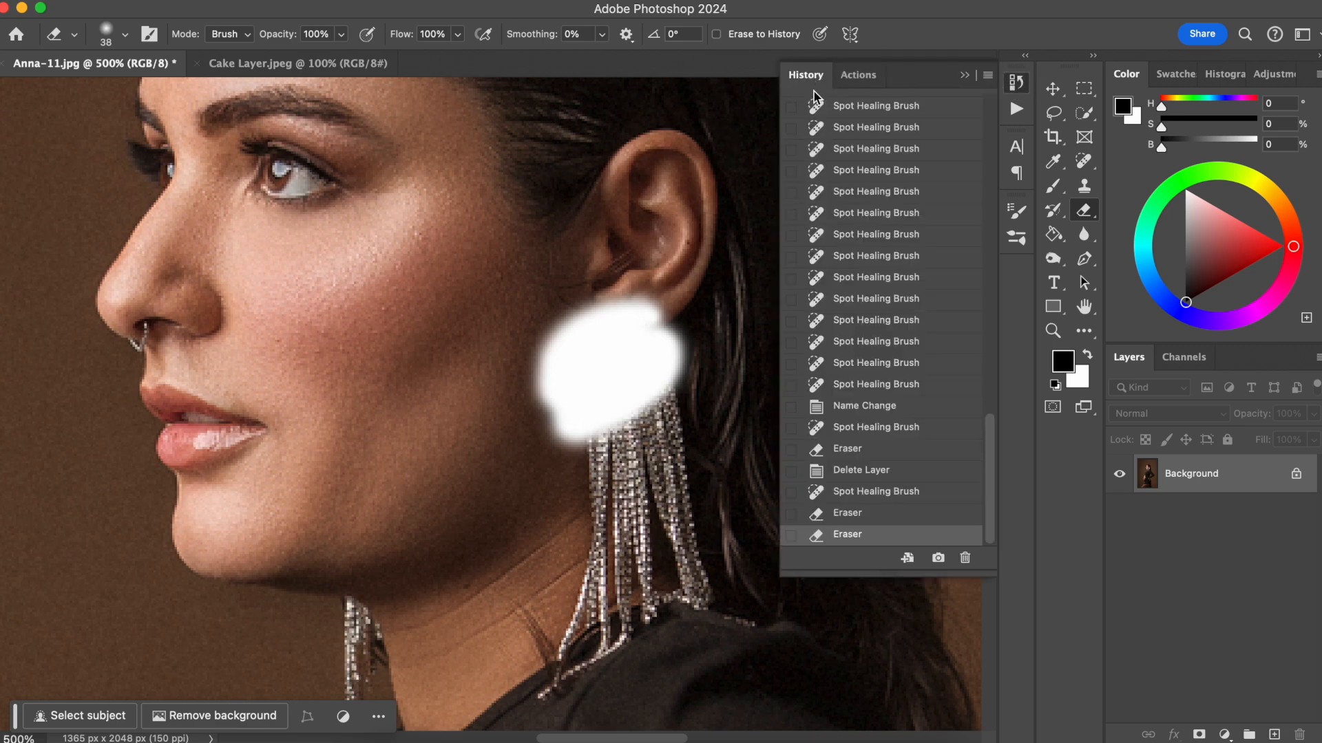
click(656, 13)
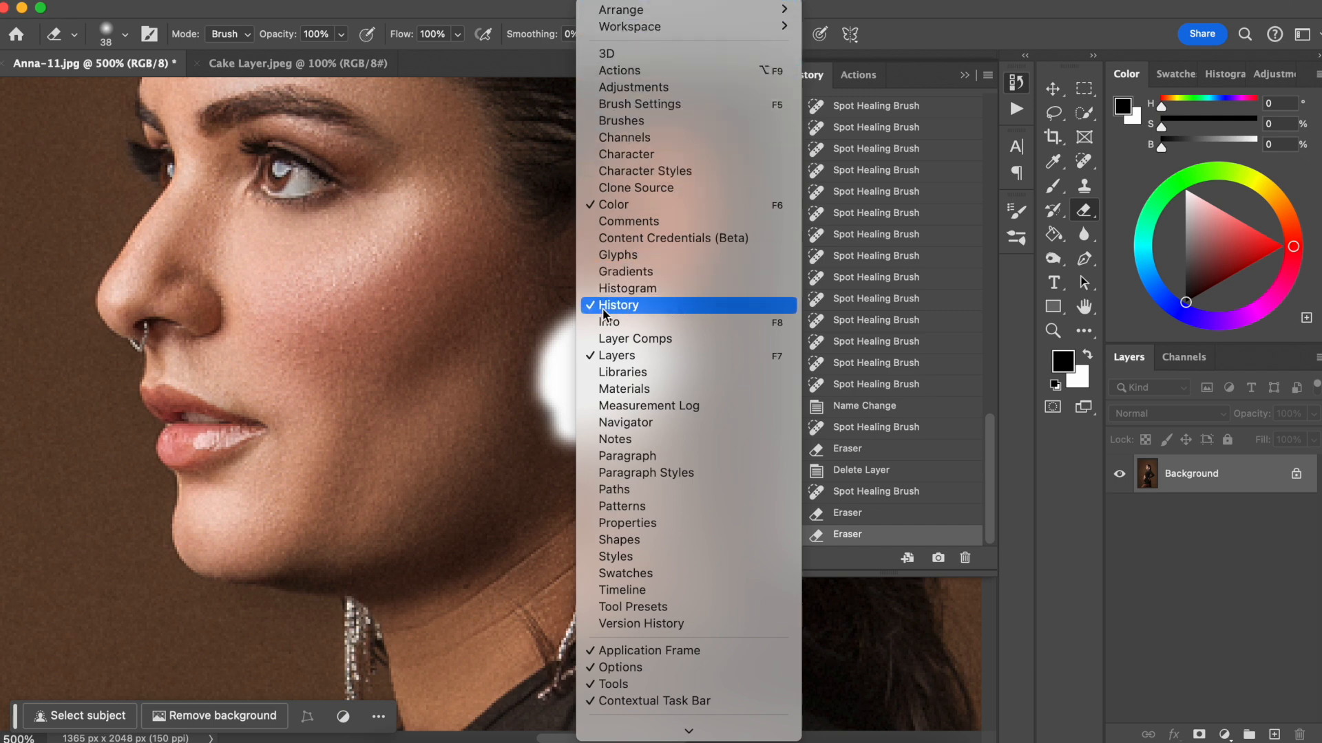
click(819, 82)
click(854, 515)
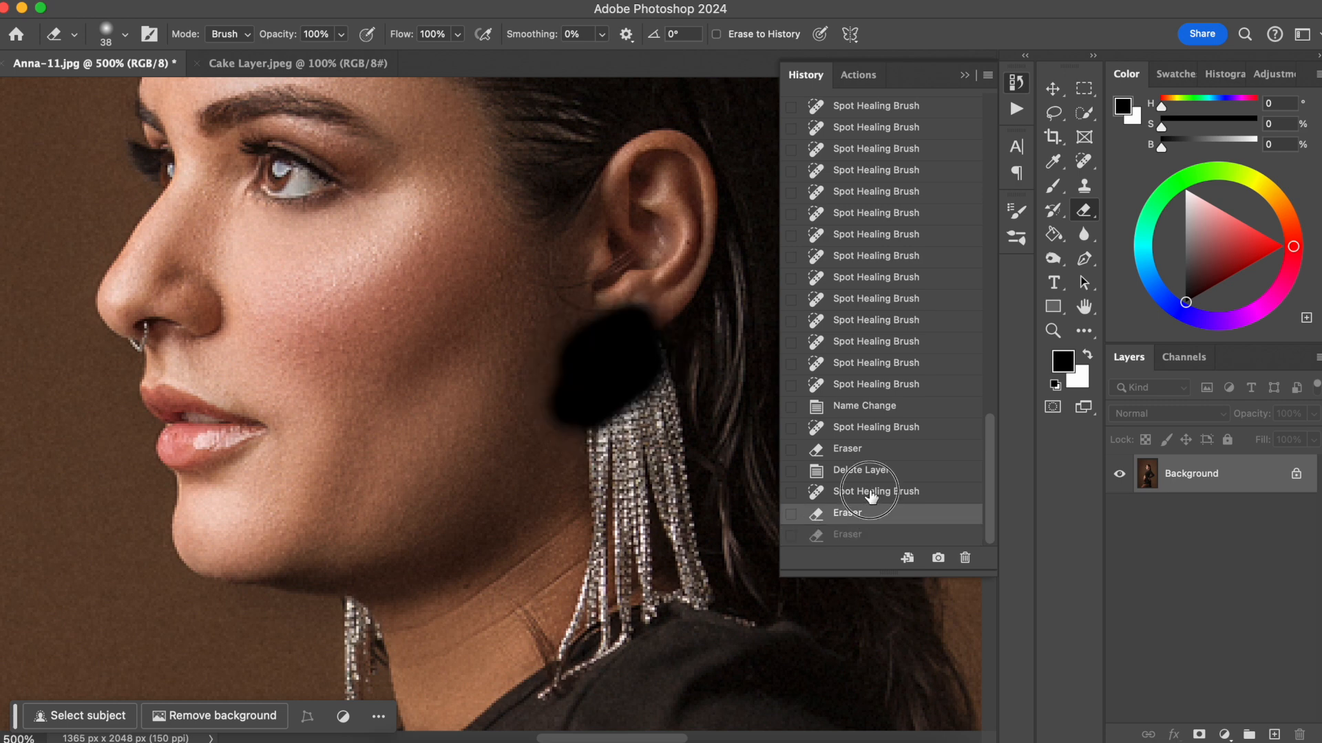
- Step back through the document history to the state before the retouching, with only the Background layer left
click(869, 493)
click(861, 471)
click(857, 453)
click(857, 428)
click(855, 406)
click(861, 384)
click(862, 343)
click(864, 300)
click(861, 257)
click(850, 387)
click(853, 409)
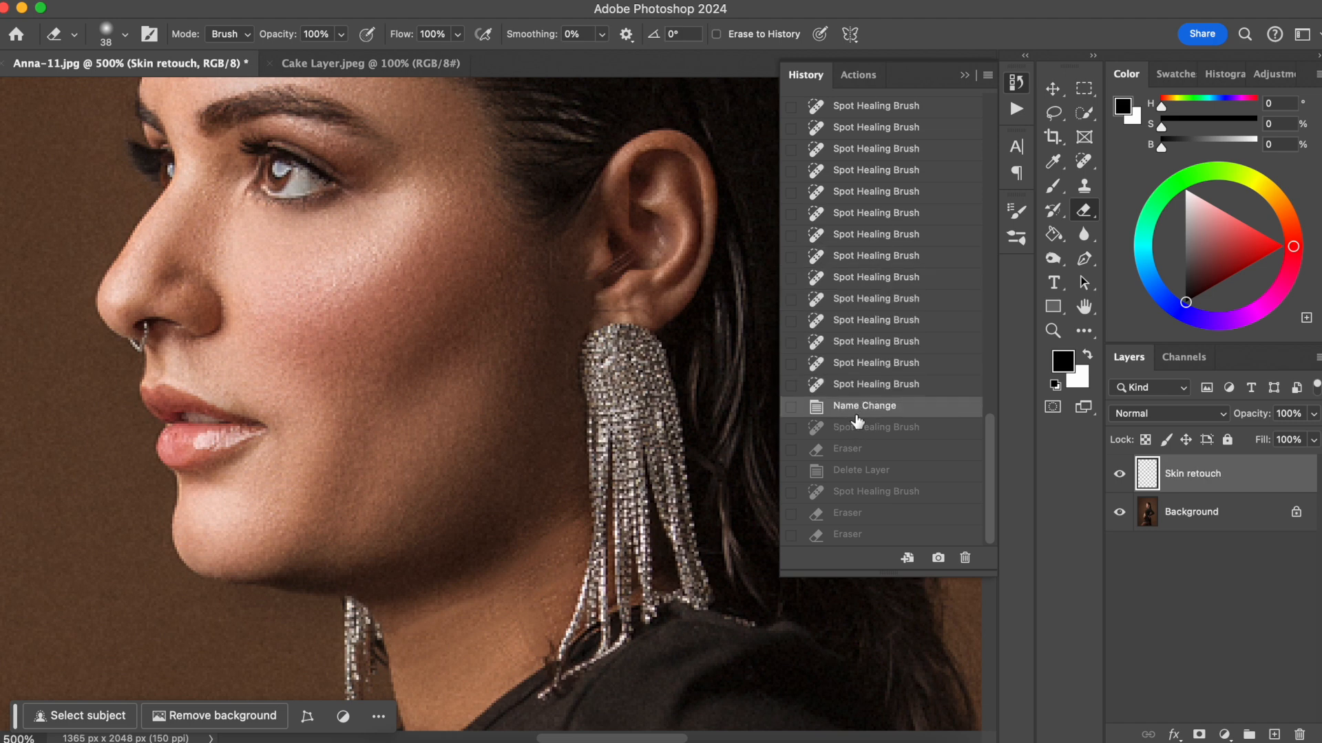
drag(989, 439, 988, 124)
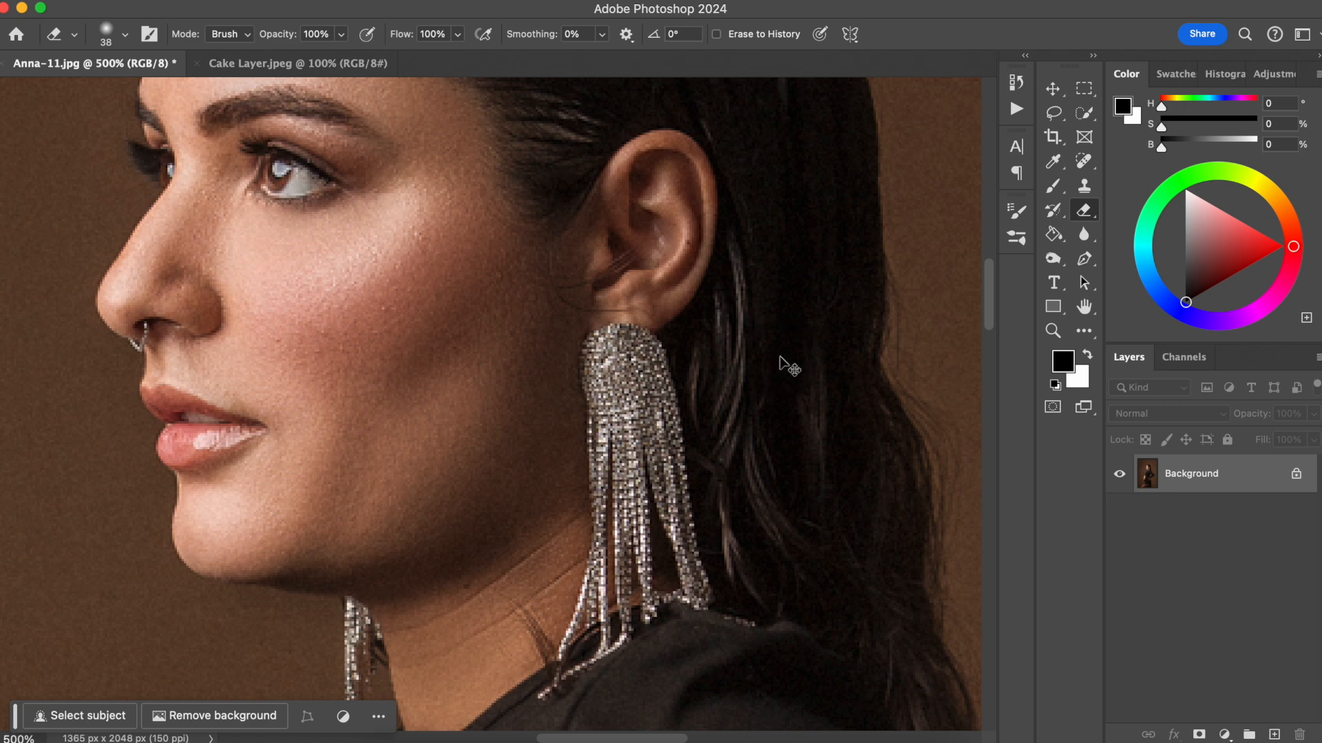
- Add a Curves adjustment layer and brighten the whole portrait by raising the midtones and slightly lifting the black point
key(super+0)
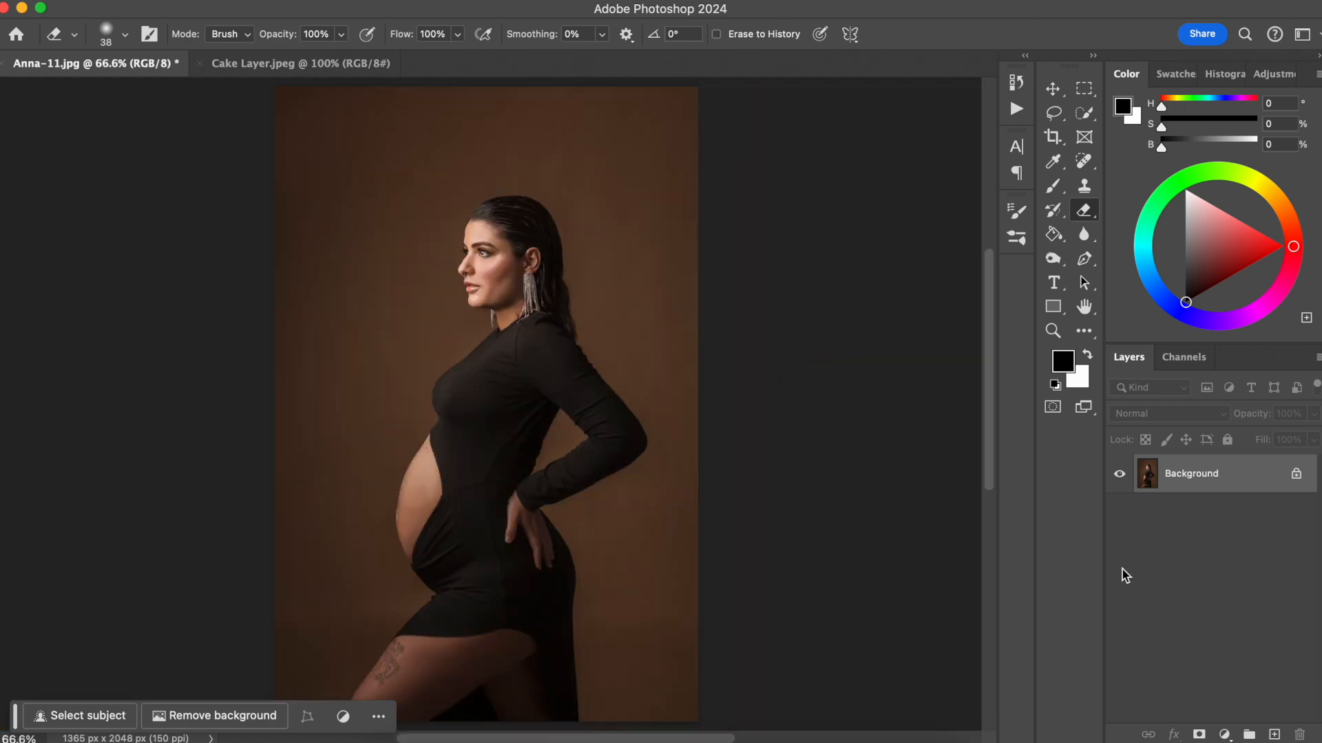
click(1225, 735)
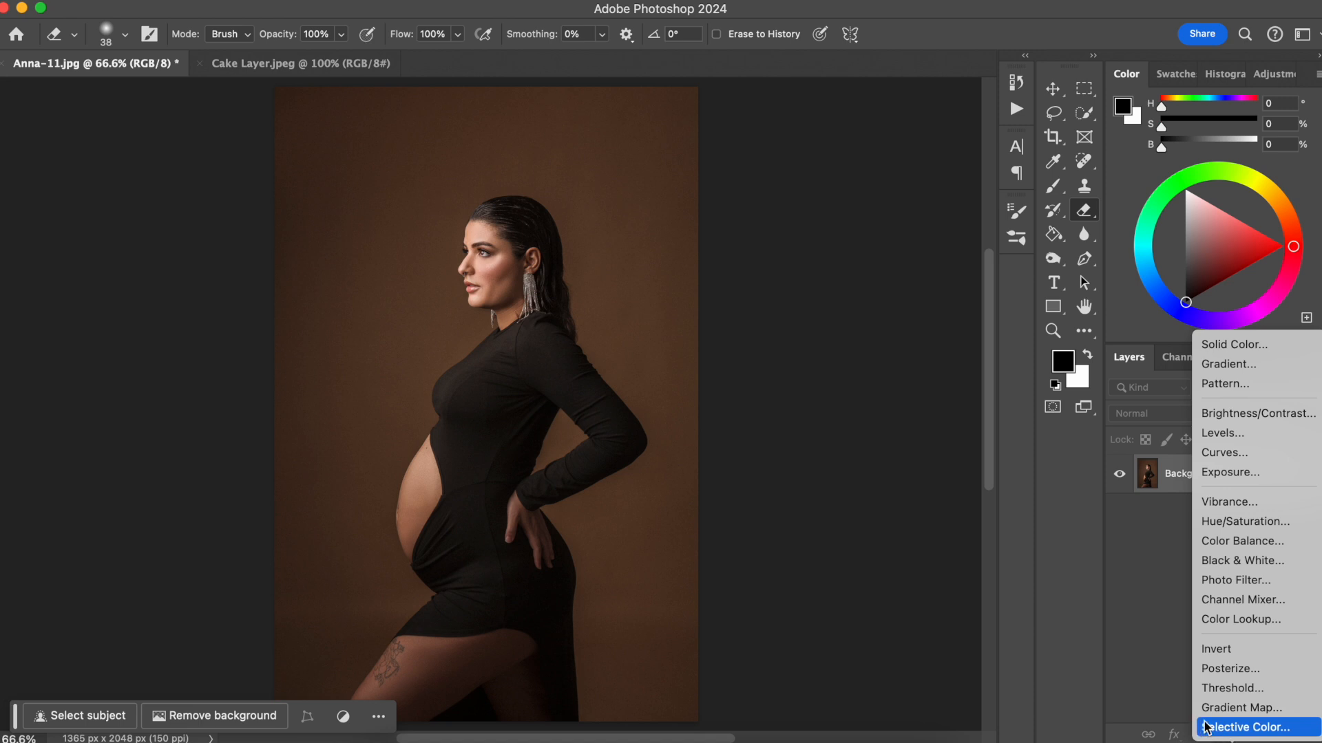
click(1229, 454)
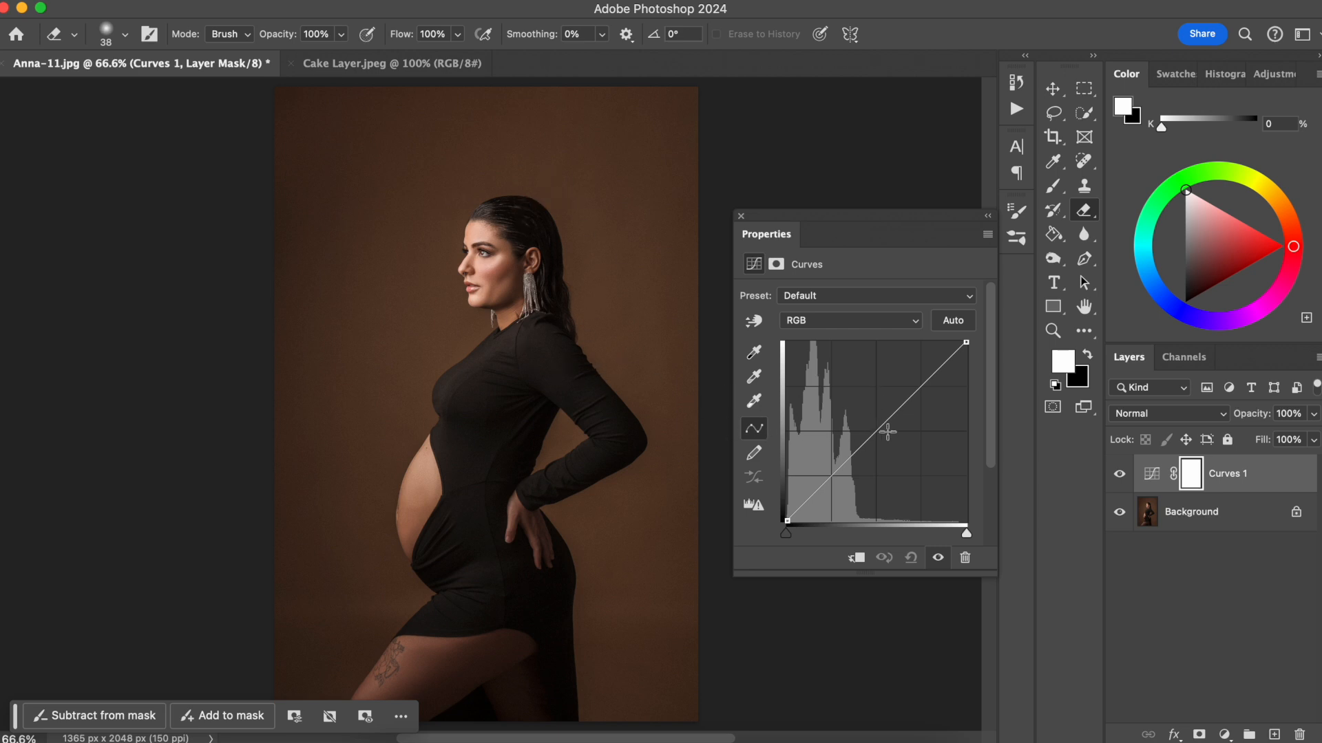
drag(863, 443, 850, 435)
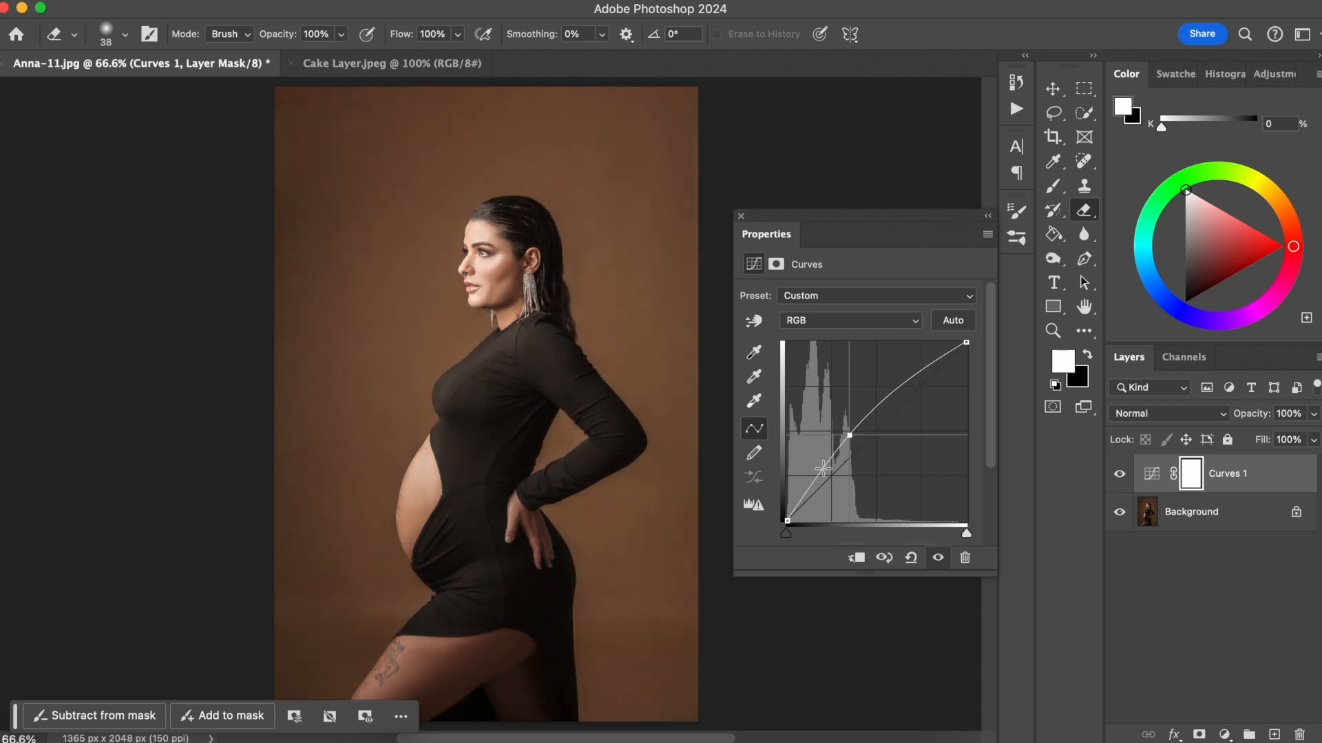
drag(781, 516, 781, 515)
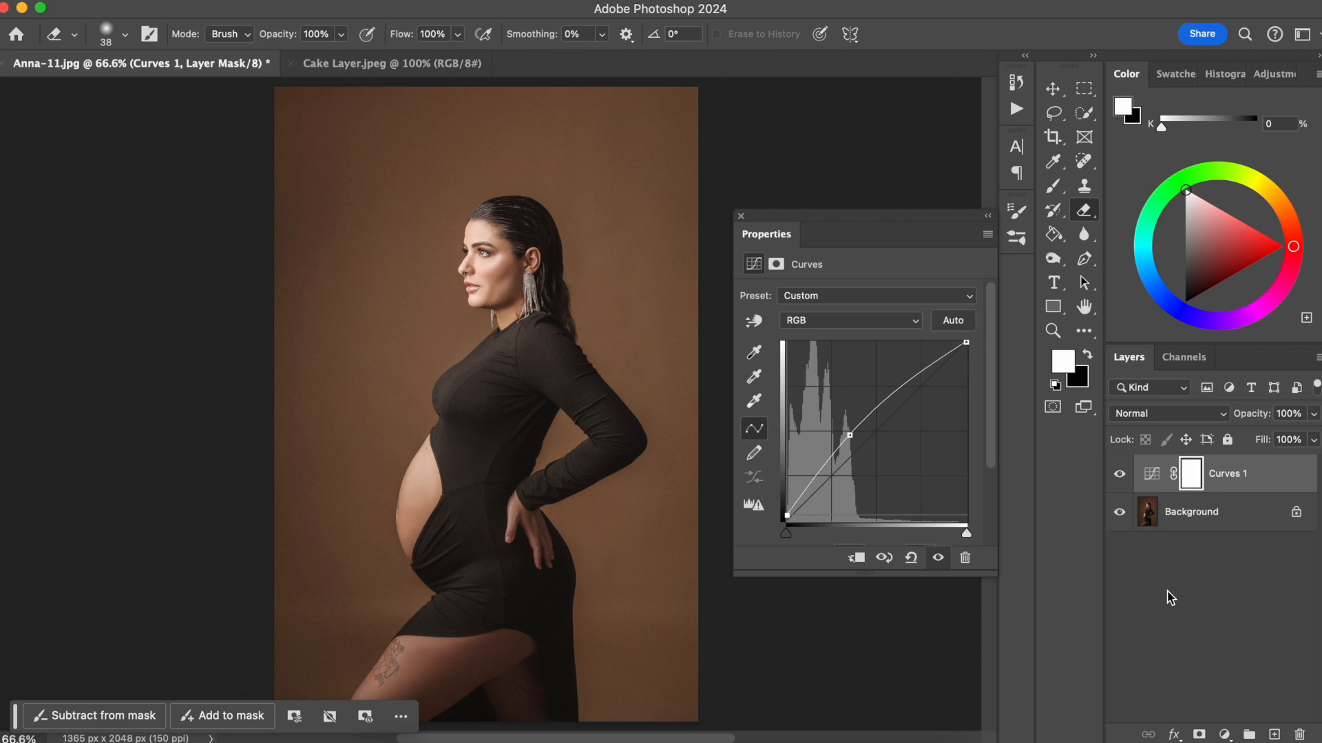
- Select the Curves 1 layer mask and invert it to black to hide the brightening
click(1165, 462)
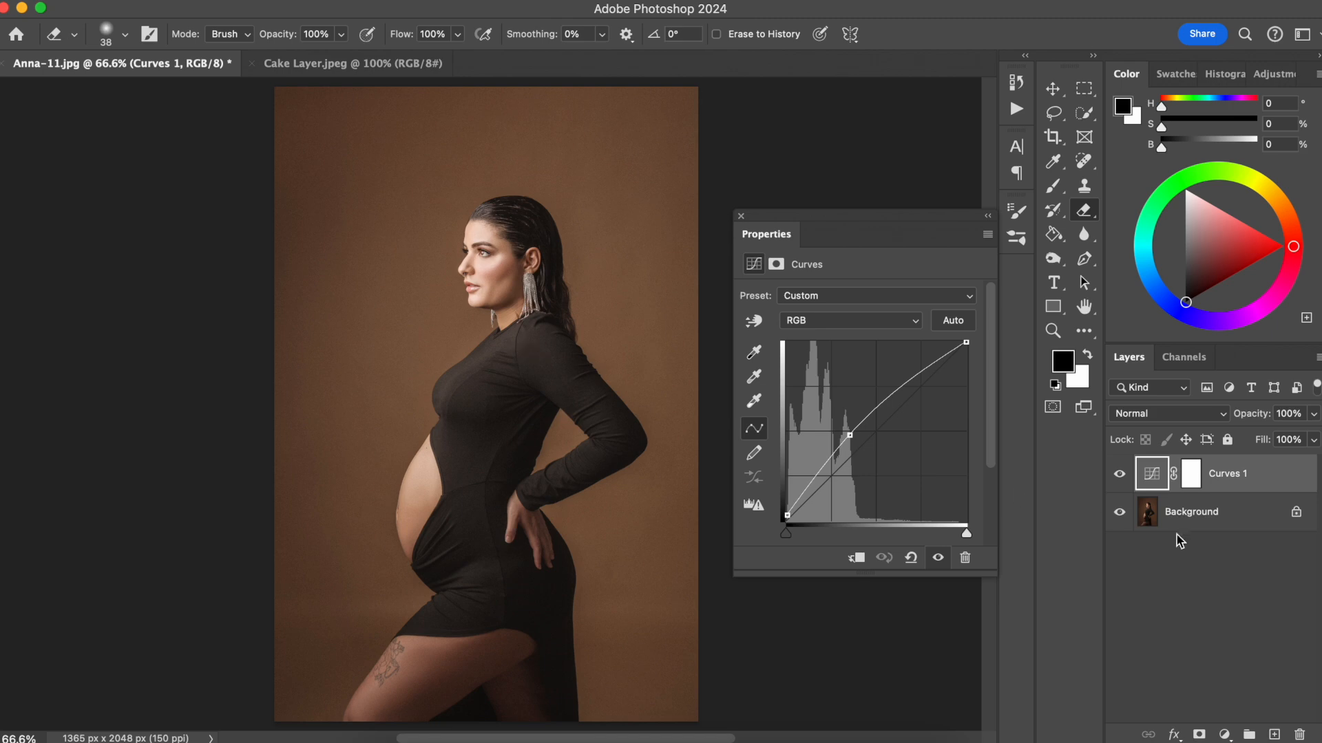
click(1191, 477)
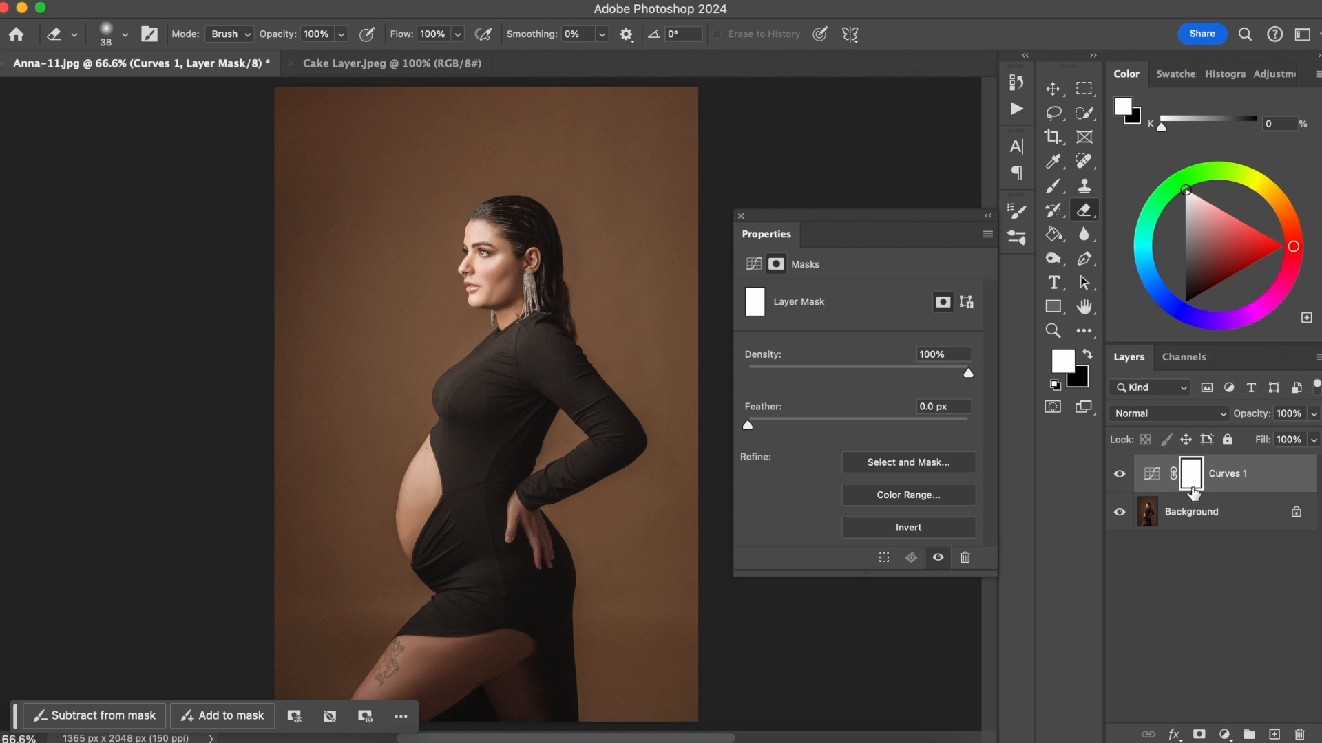
key(super+i)
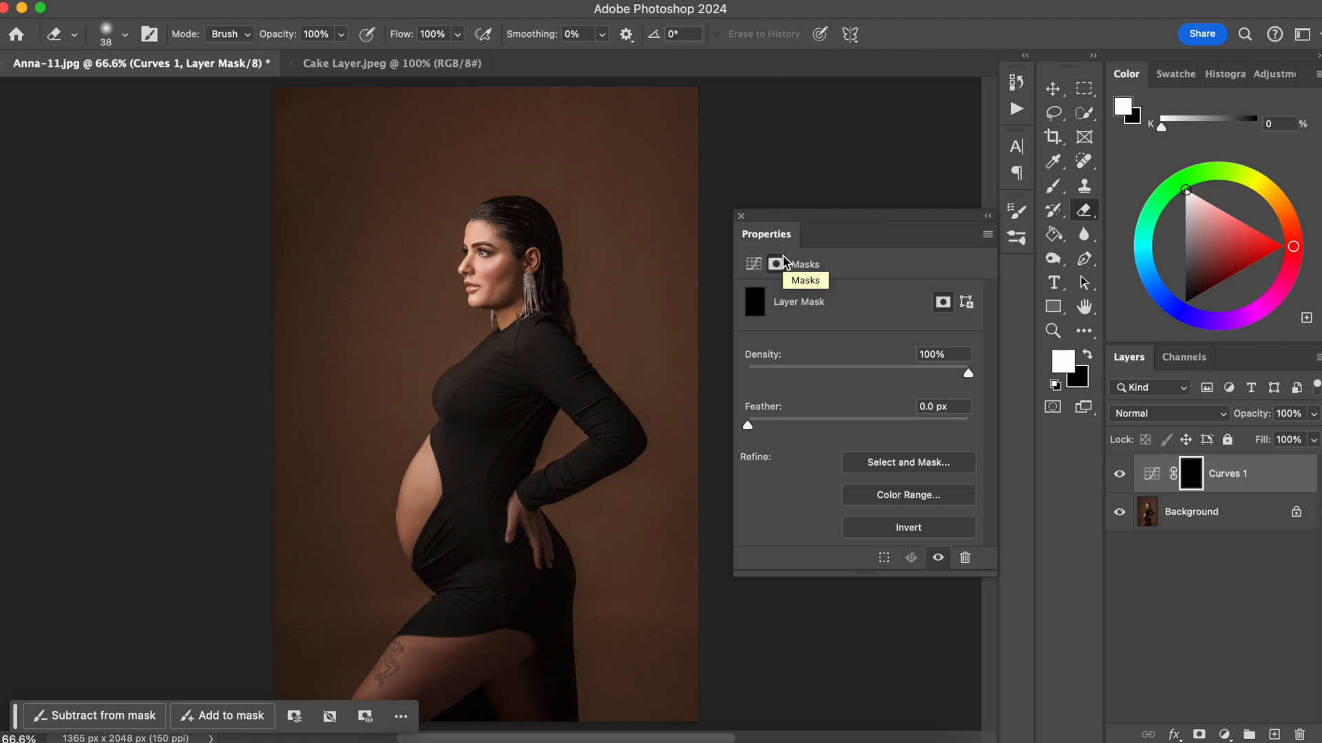
click(740, 216)
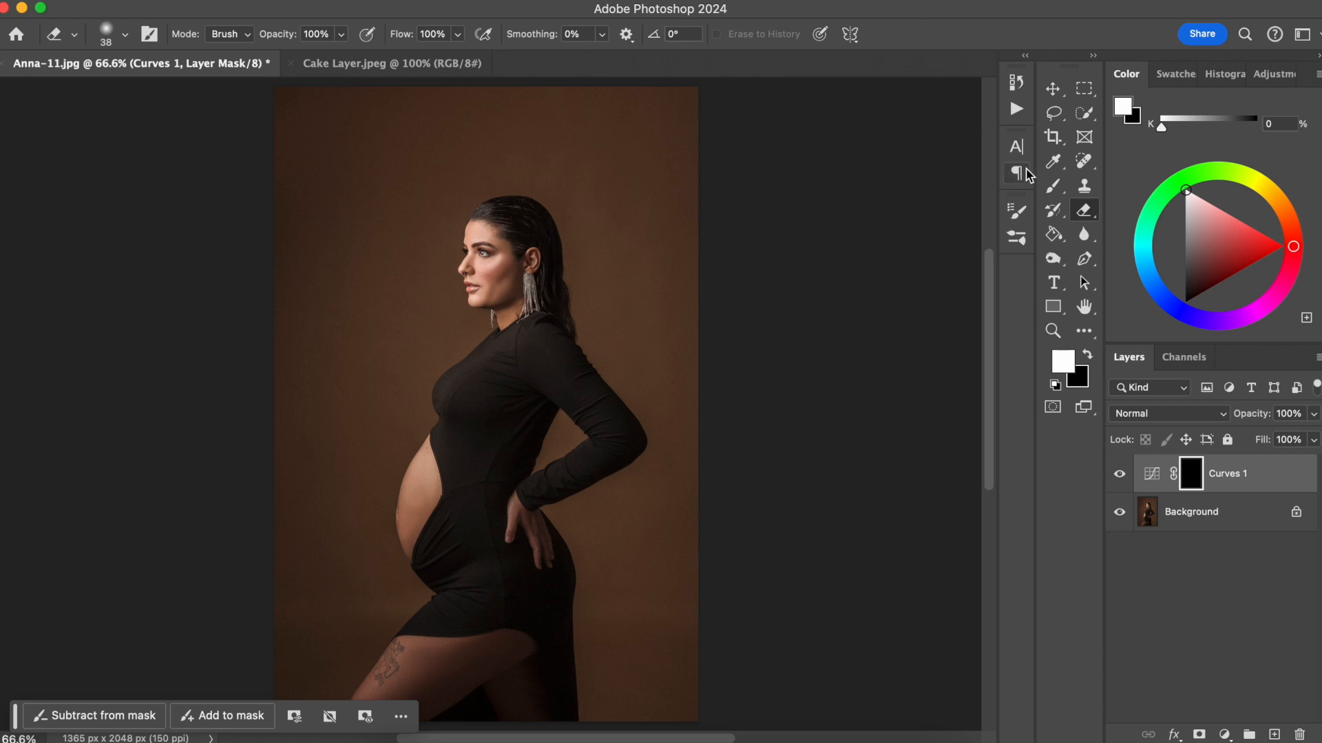
- Paint white on the Curves 1 mask with a soft 80 px brush to brighten the hair along the back of the head
click(1056, 190)
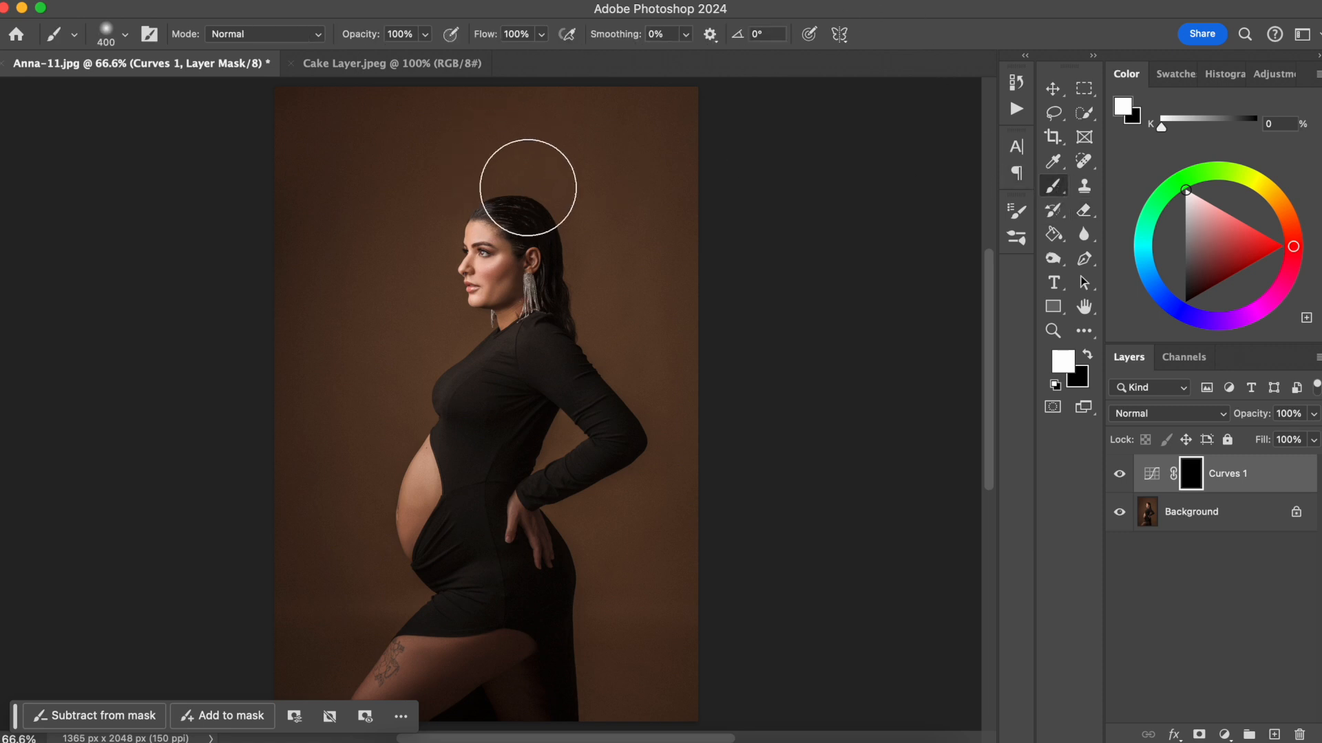
key(bracketleft)
key(bracketleft)
key(bracketleft)
key(bracketleft)
key(bracketleft)
key(bracketleft)
key(bracketleft)
key(bracketleft)
key(bracketleft)
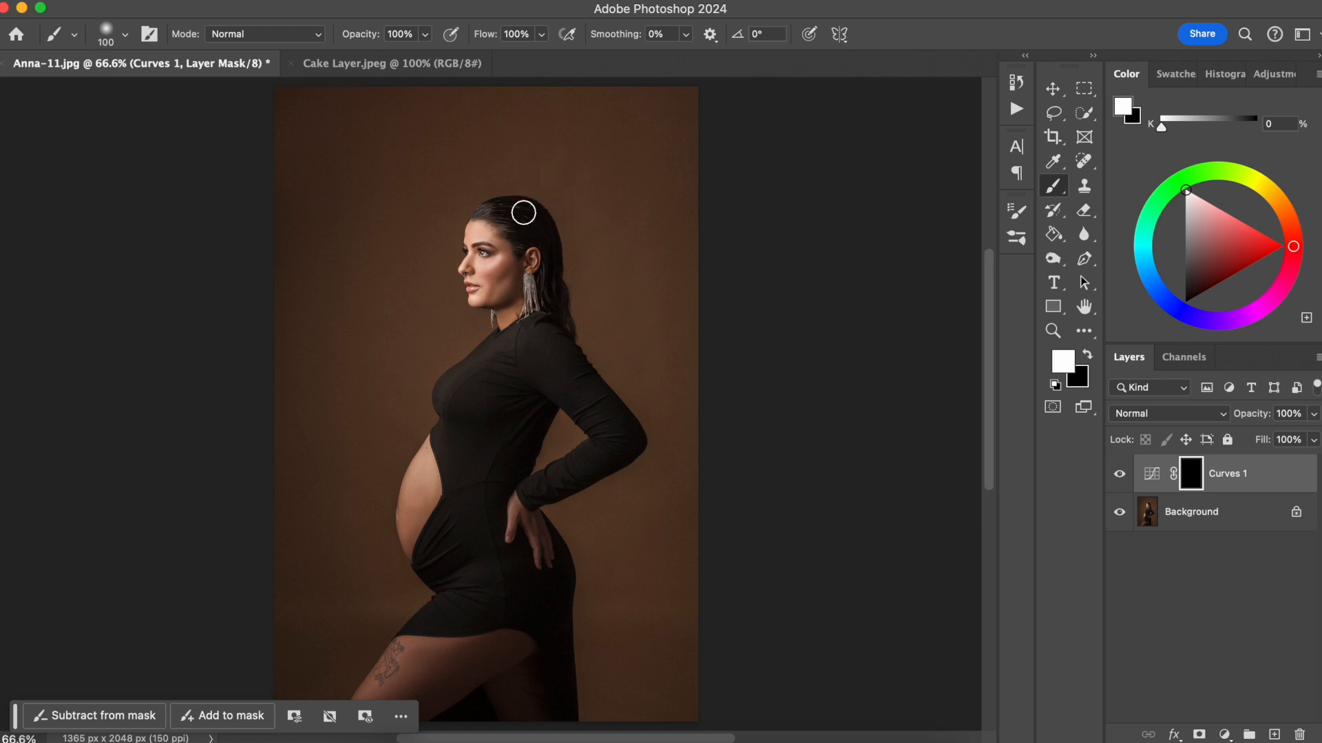
mouse_move(360, 32)
mouse_down()
mouse_move(333, 31)
mouse_move(397, 39)
mouse_move(381, 38)
mouse_up()
key(super+plus)
key(super+plus)
key(super+plus)
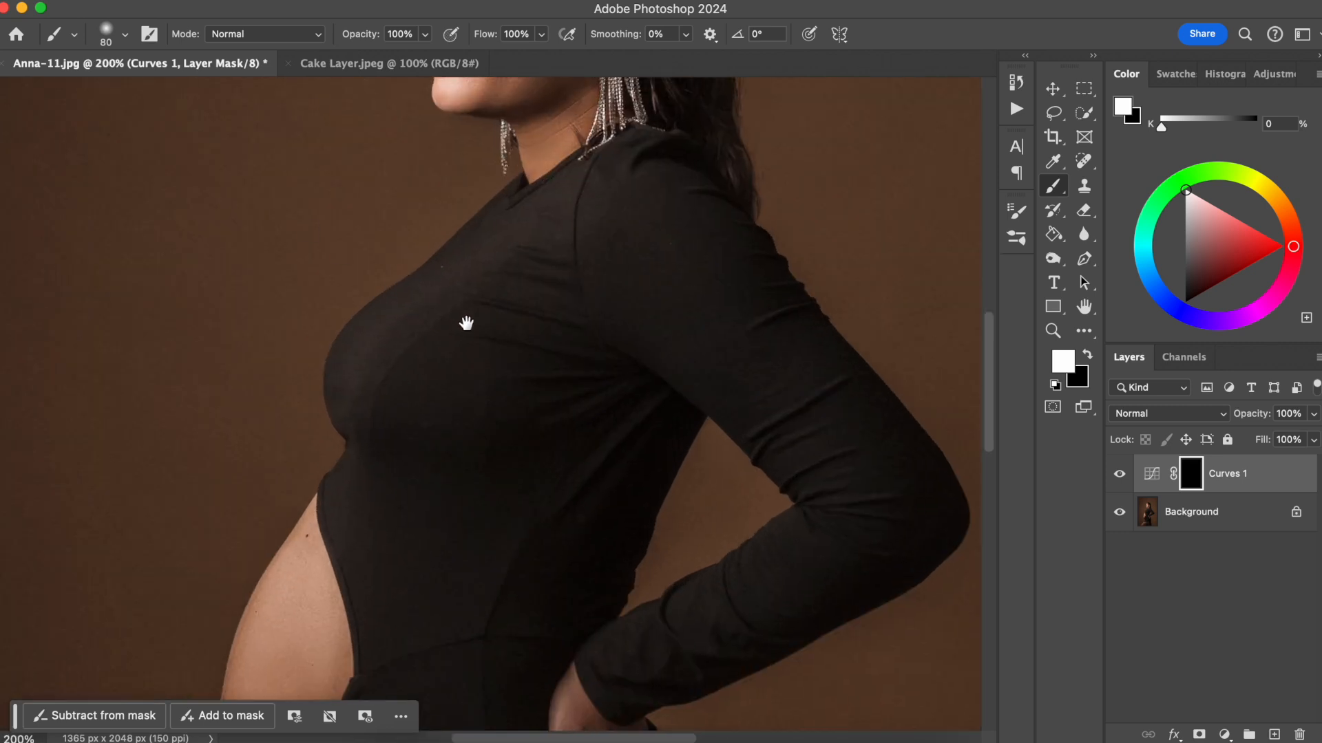
drag(466, 323, 479, 417)
mouse_move(410, 210)
mouse_down()
mouse_move(452, 260)
mouse_move(403, 222)
mouse_move(456, 305)
mouse_move(471, 247)
mouse_move(514, 266)
mouse_move(470, 208)
mouse_move(529, 323)
mouse_move(515, 271)
mouse_move(550, 471)
mouse_up()
drag(570, 507, 553, 456)
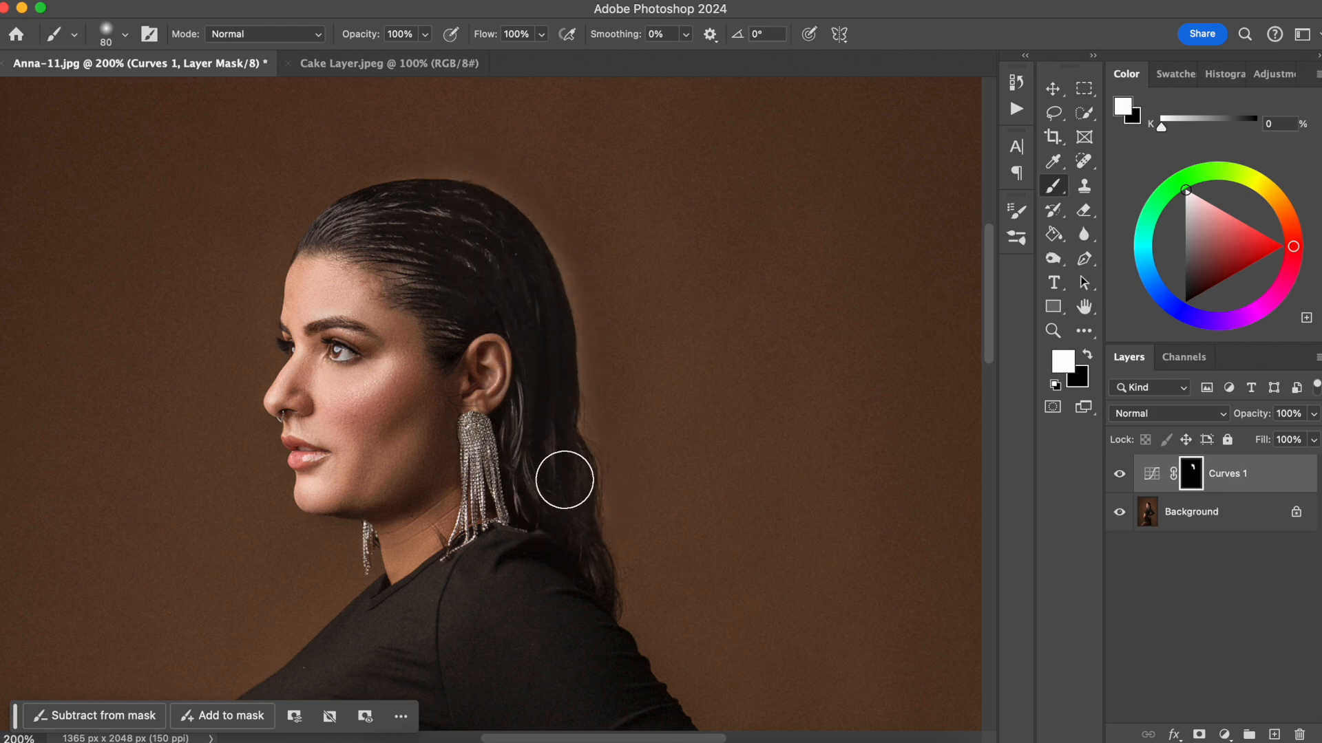
- Paint white onto the backdrop behind the head with a 70 px brush, and mask the spill out again with black
key(bracketleft)
drag(528, 286, 535, 226)
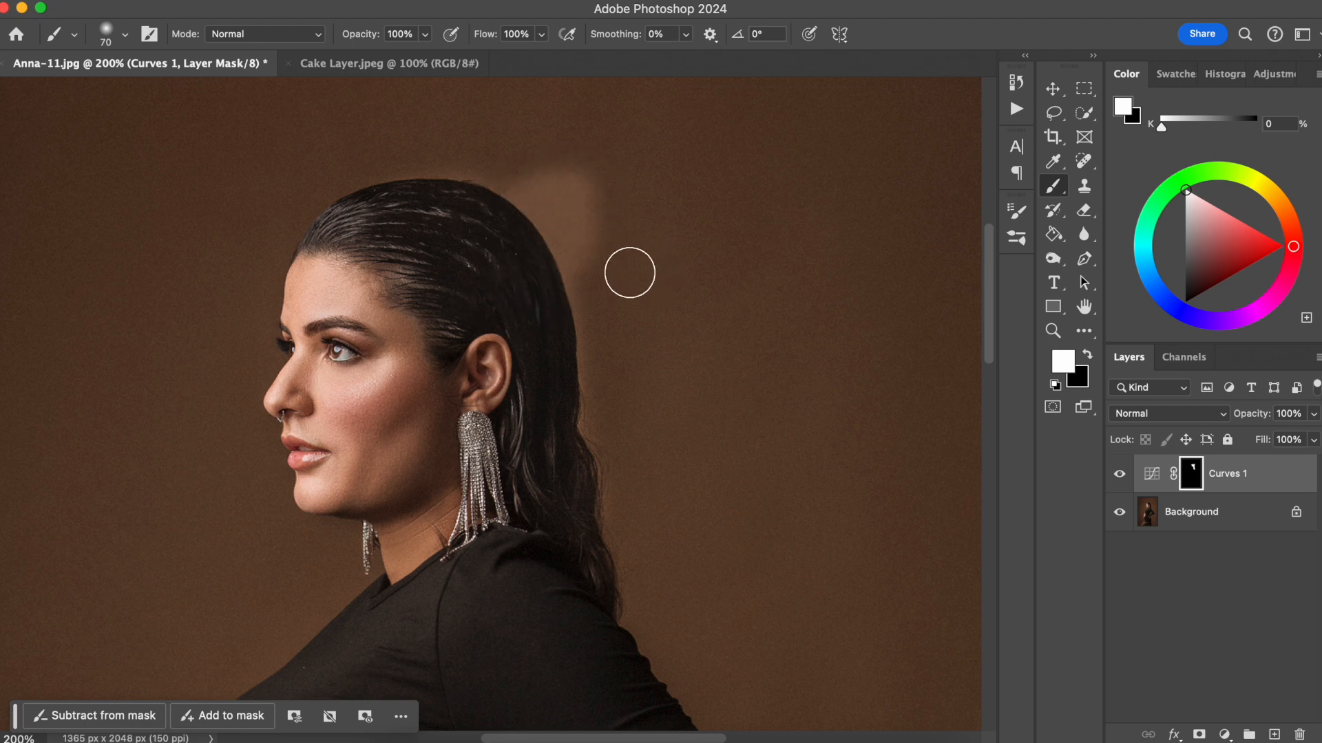
click(1089, 356)
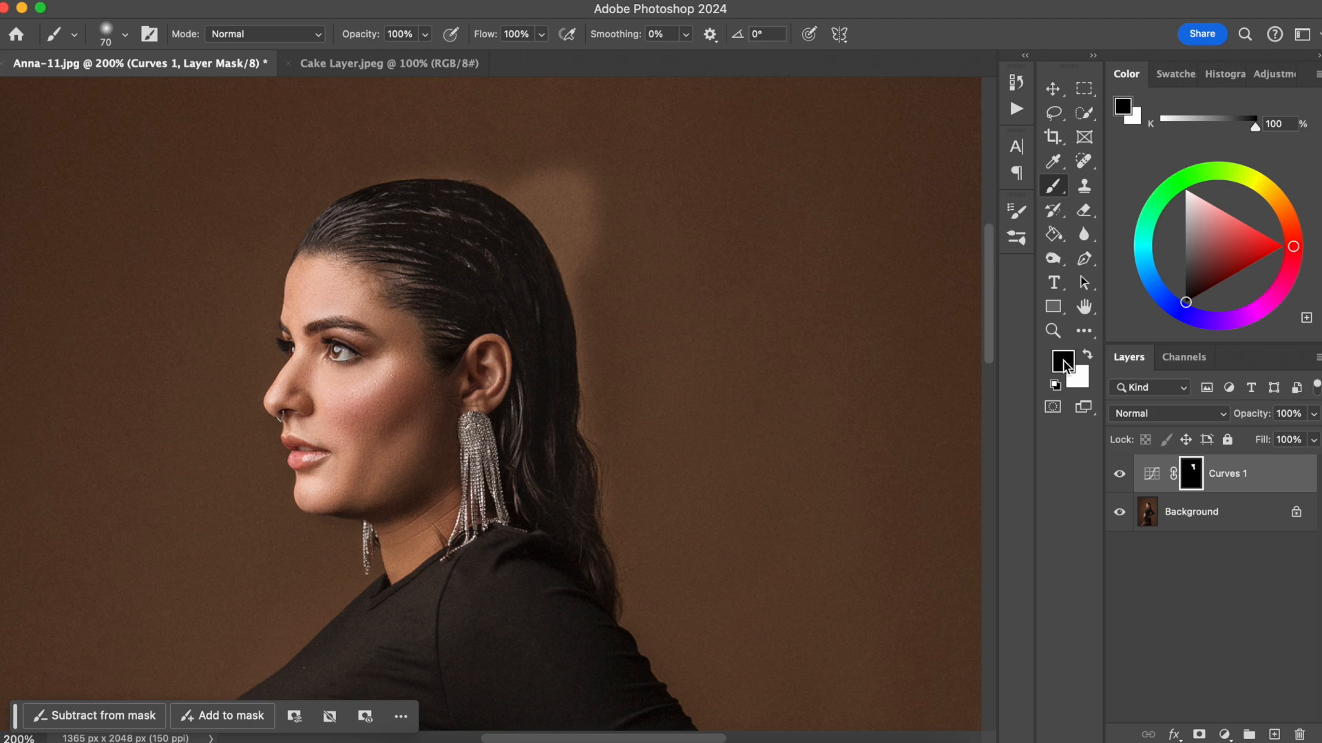
mouse_move(596, 229)
mouse_down()
mouse_move(544, 157)
mouse_move(585, 241)
mouse_move(508, 162)
mouse_move(600, 315)
mouse_move(580, 245)
mouse_move(614, 515)
mouse_move(568, 464)
mouse_up()
mouse_move(365, 148)
mouse_down()
mouse_move(431, 151)
mouse_move(535, 186)
mouse_move(520, 170)
mouse_up()
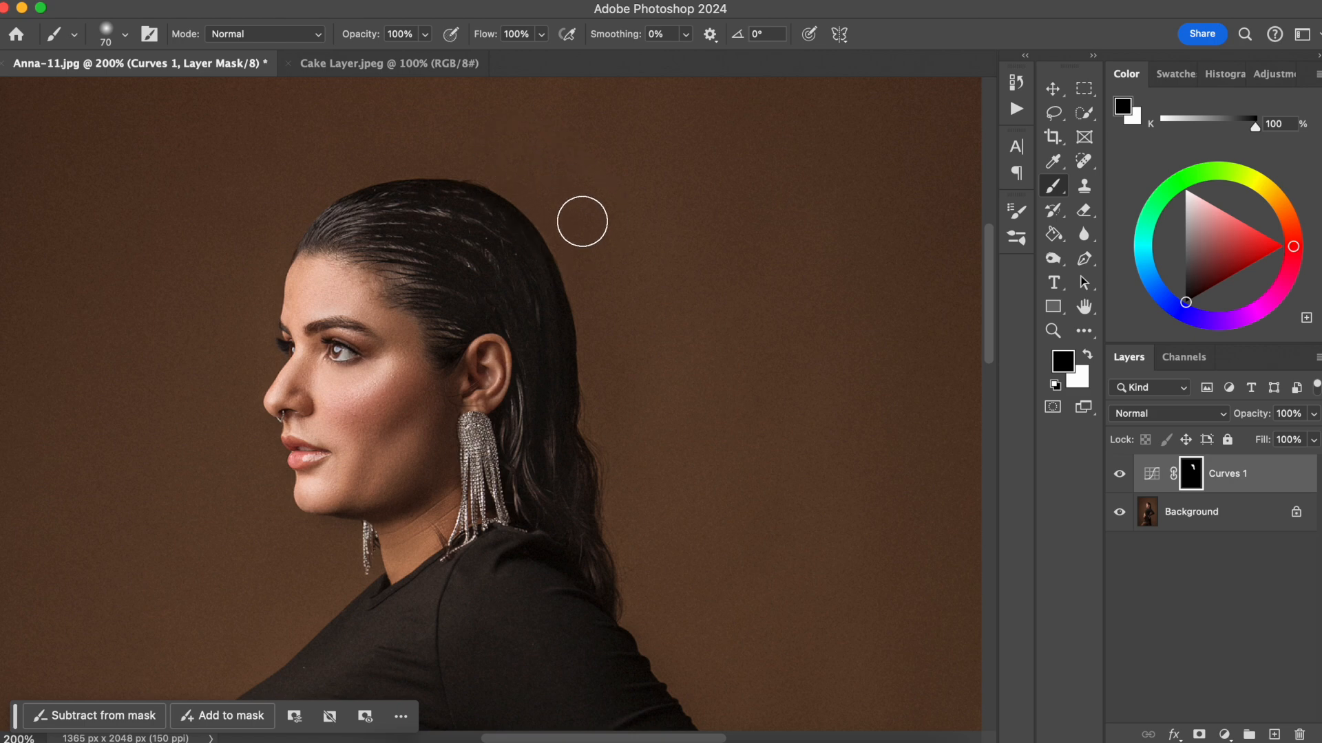
drag(597, 309, 635, 536)
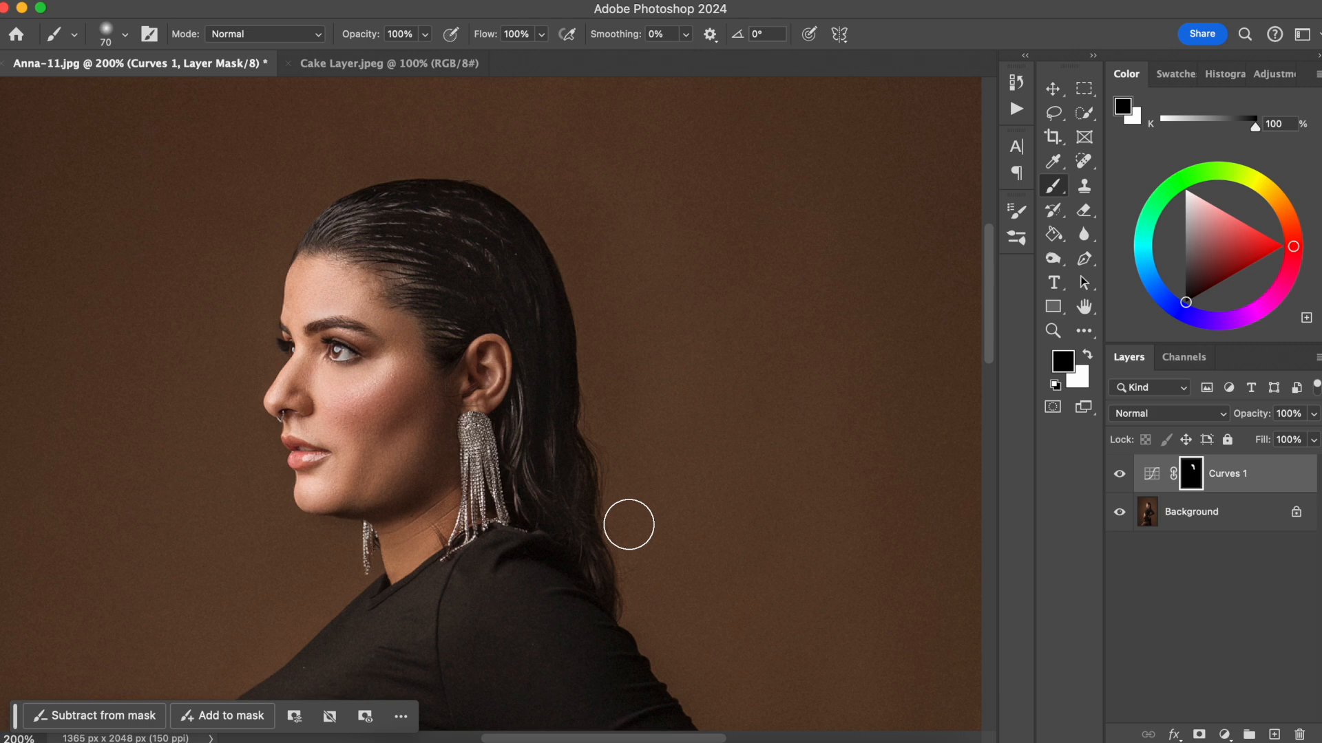
- Compare the hair before and after by switching the Curves 1 layer off and on, both close up and at full view
click(1120, 477)
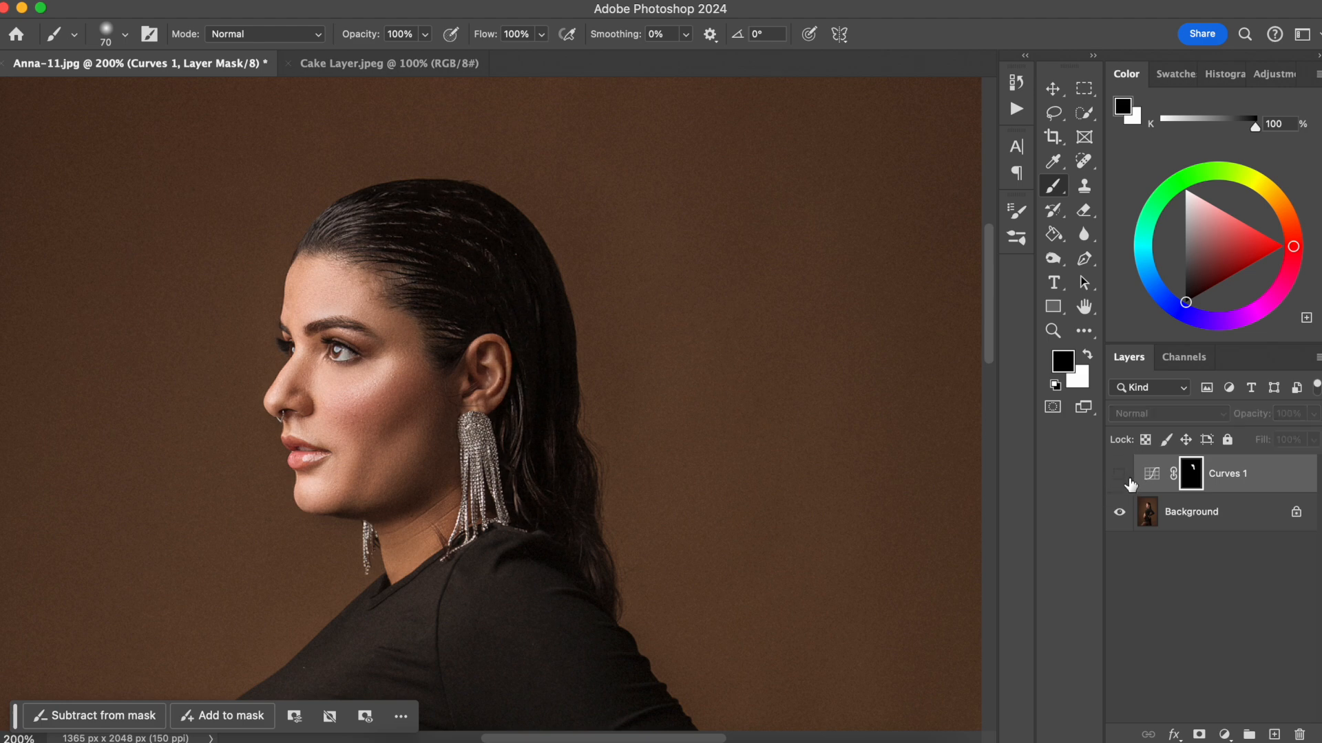
click(1119, 474)
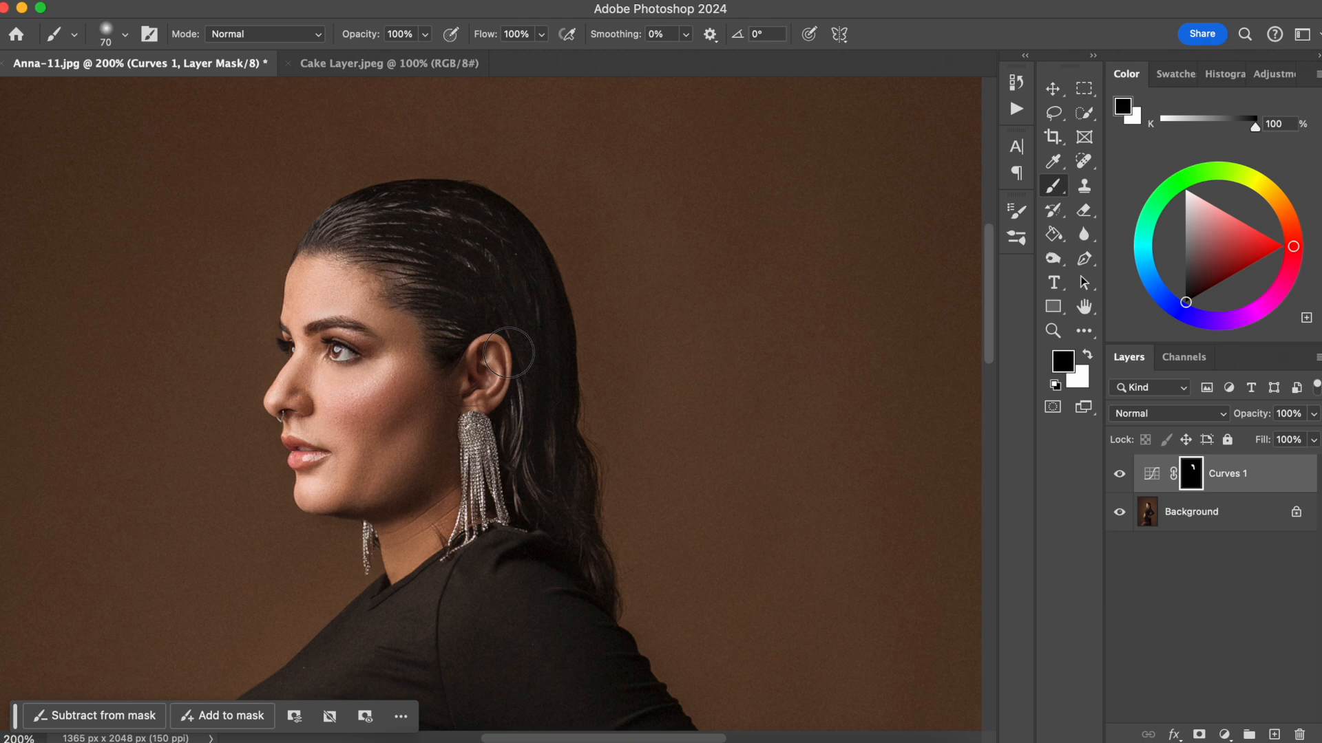
key(super+minus)
key(super+minus)
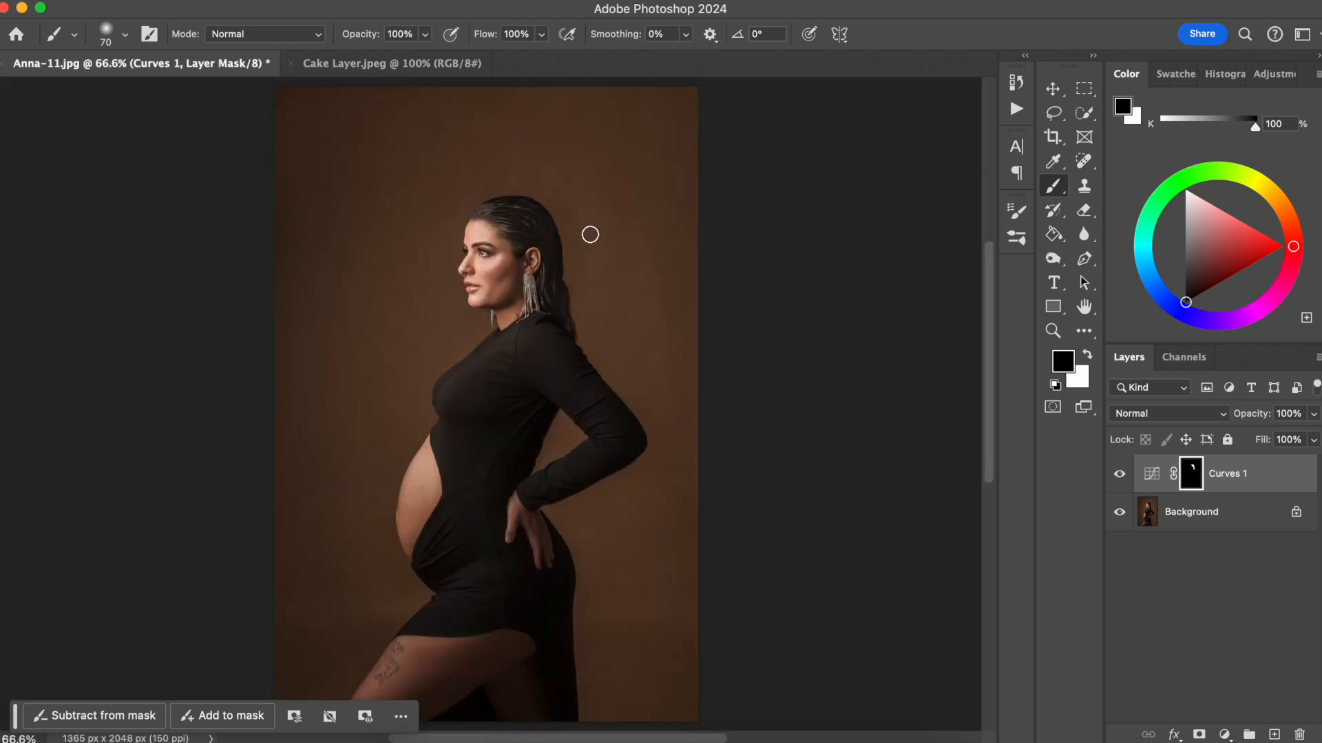
click(1120, 475)
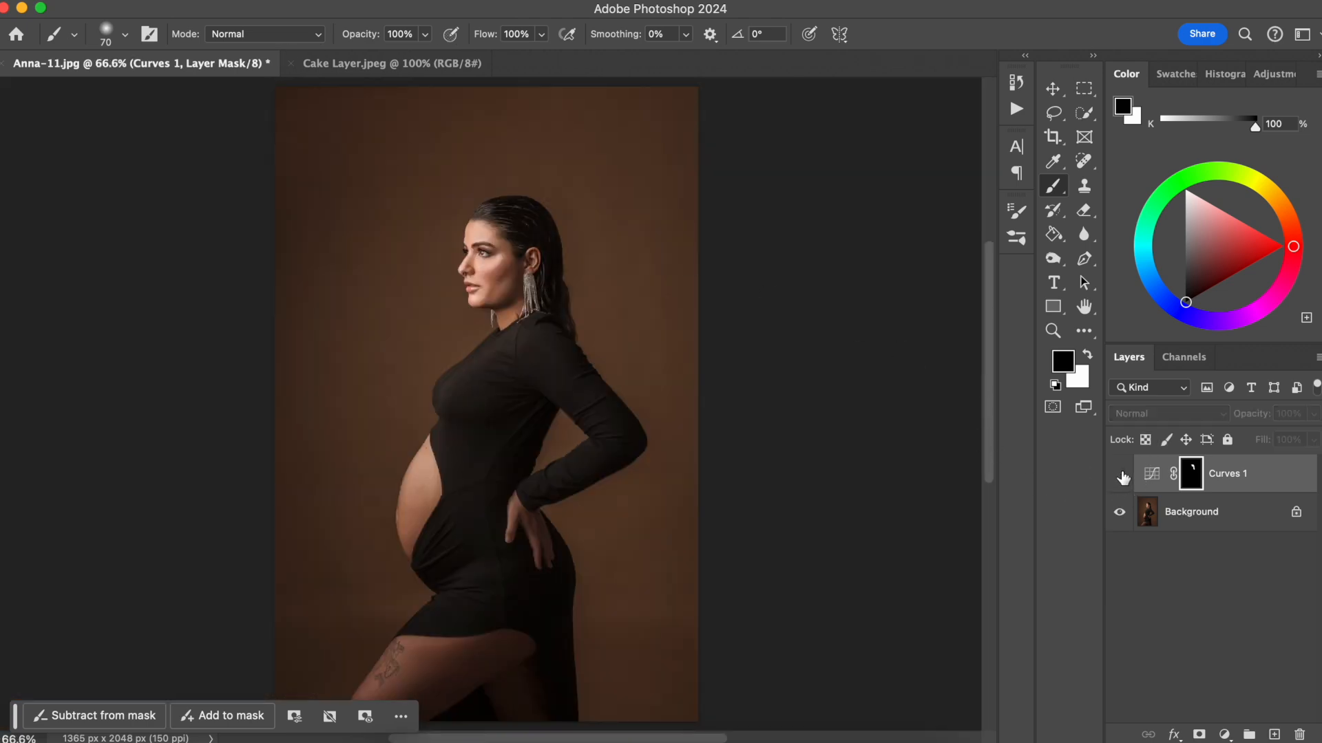
click(1120, 475)
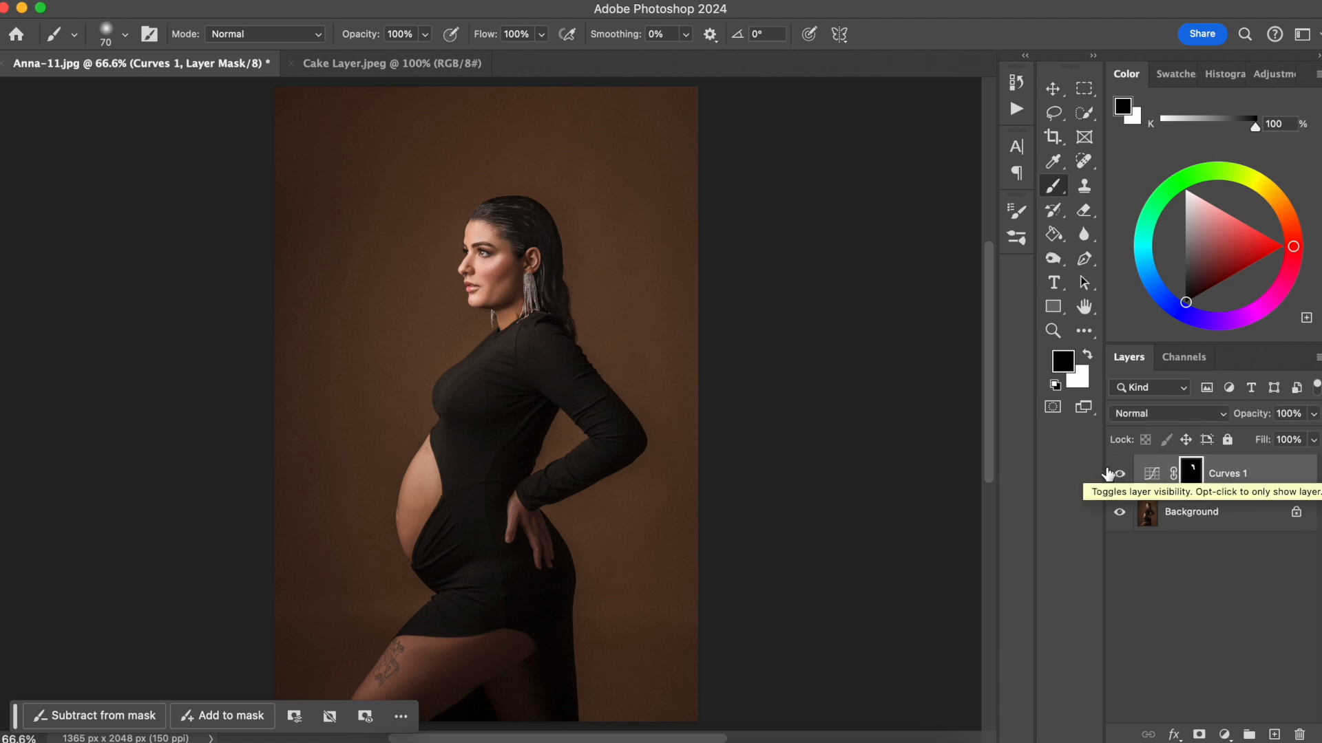
- Refine the Curves 1 adjustment with an extra shadow point and a slightly lower midtone point, and check it by toggling the layer
double_click(1153, 475)
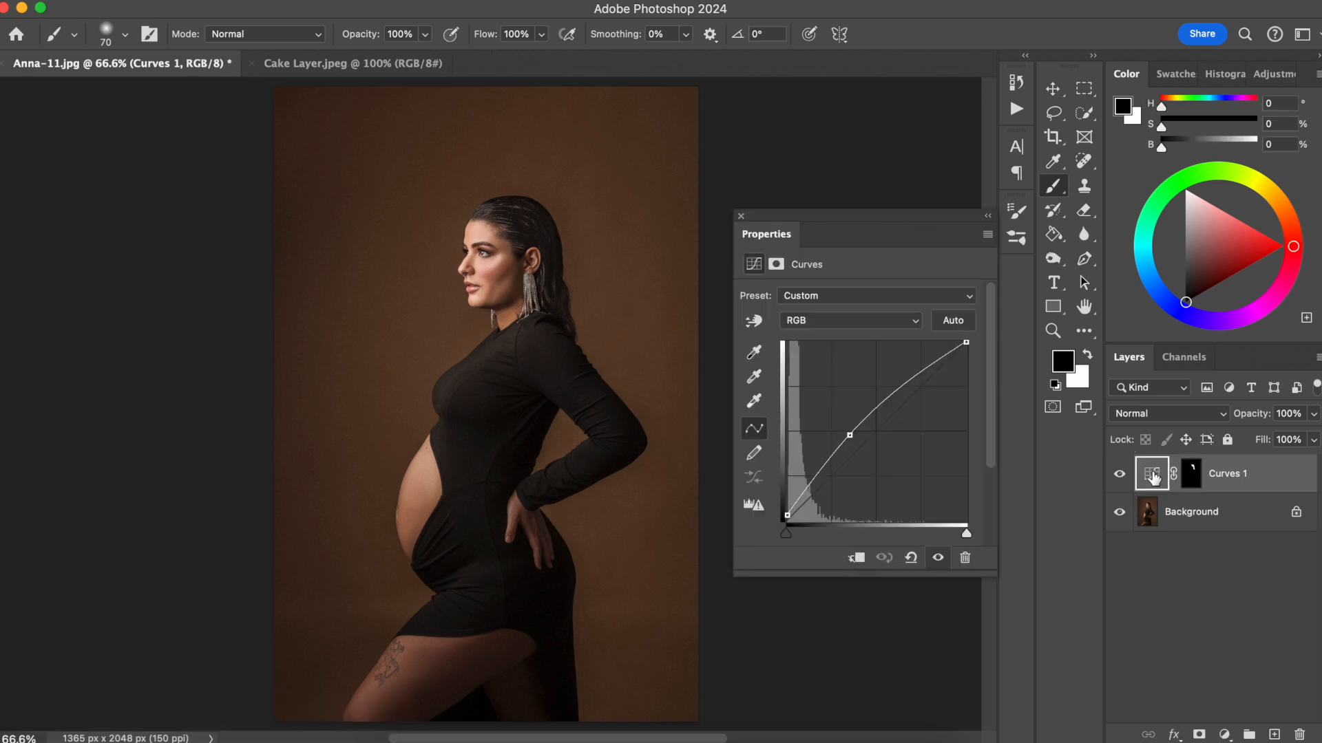
click(849, 436)
drag(787, 515, 804, 495)
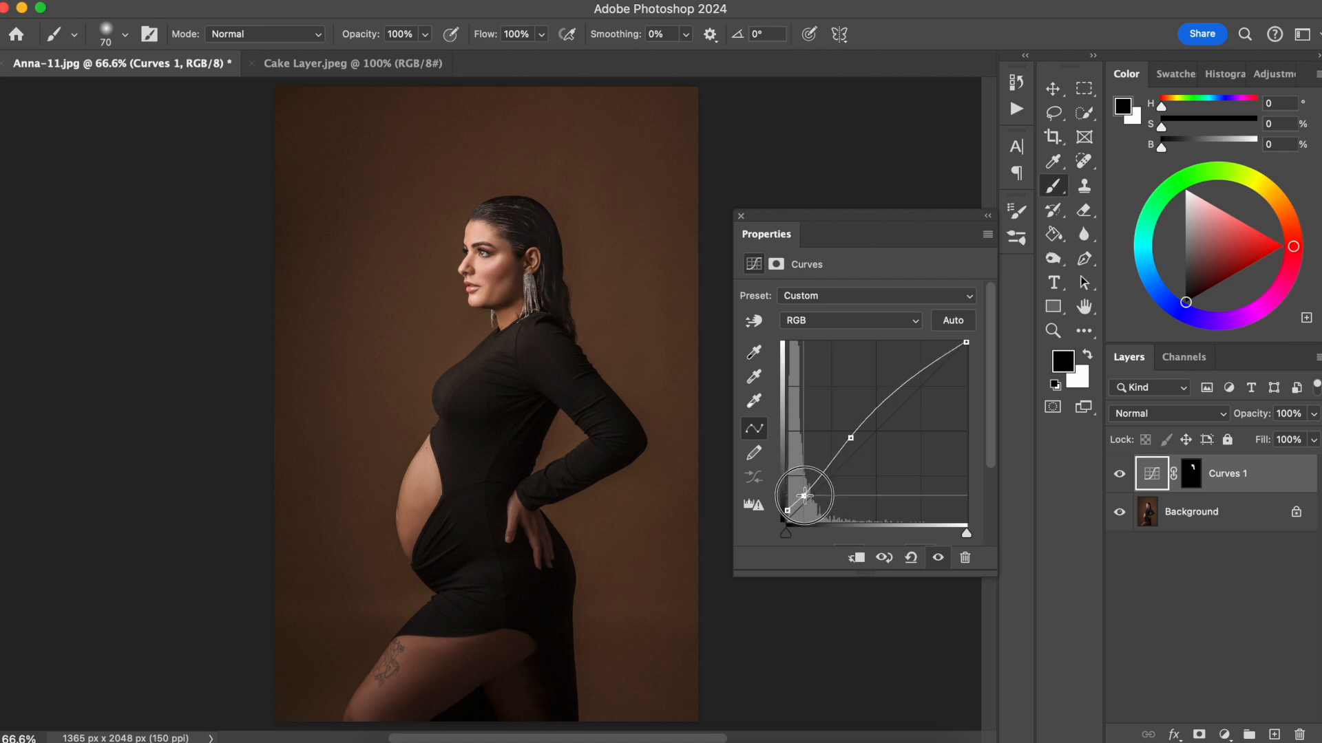
click(1120, 475)
click(1119, 475)
click(742, 217)
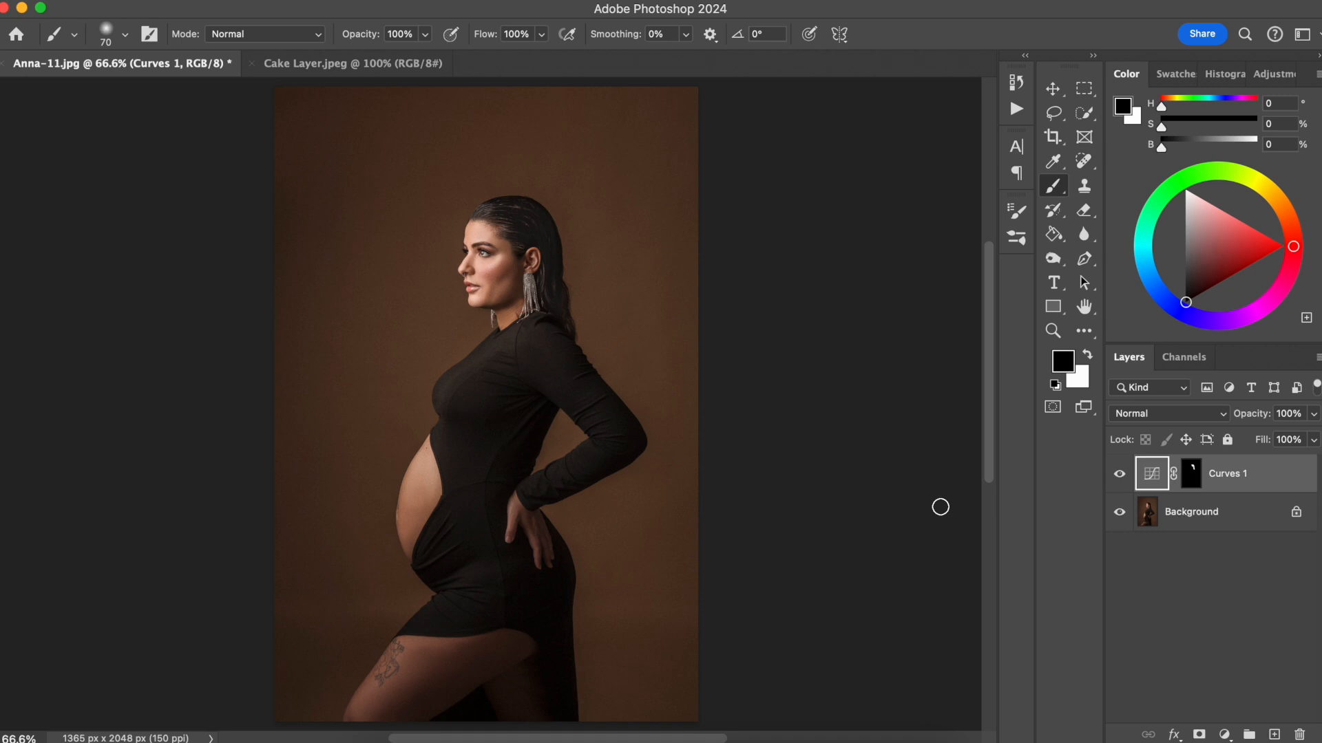
- Add a Color Balance adjustment layer and shift its midtones towards red
click(1225, 734)
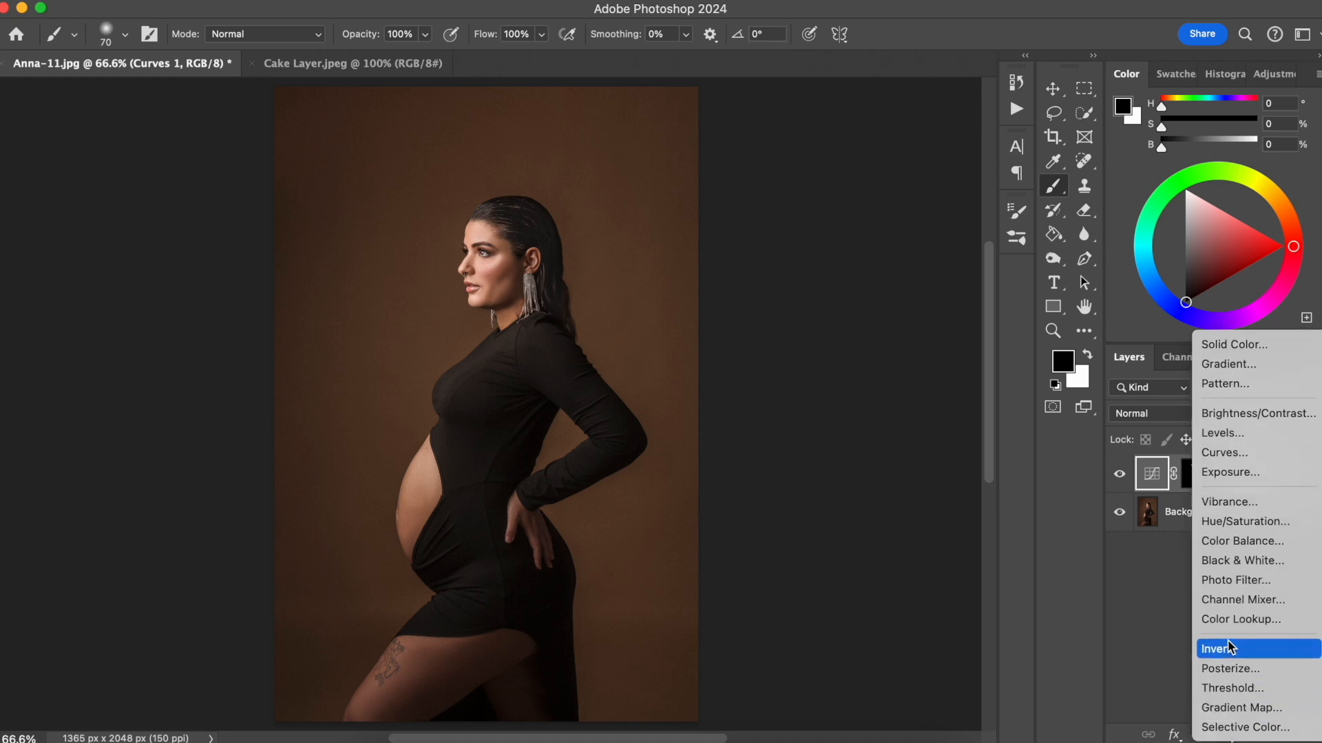
click(1238, 542)
click(847, 297)
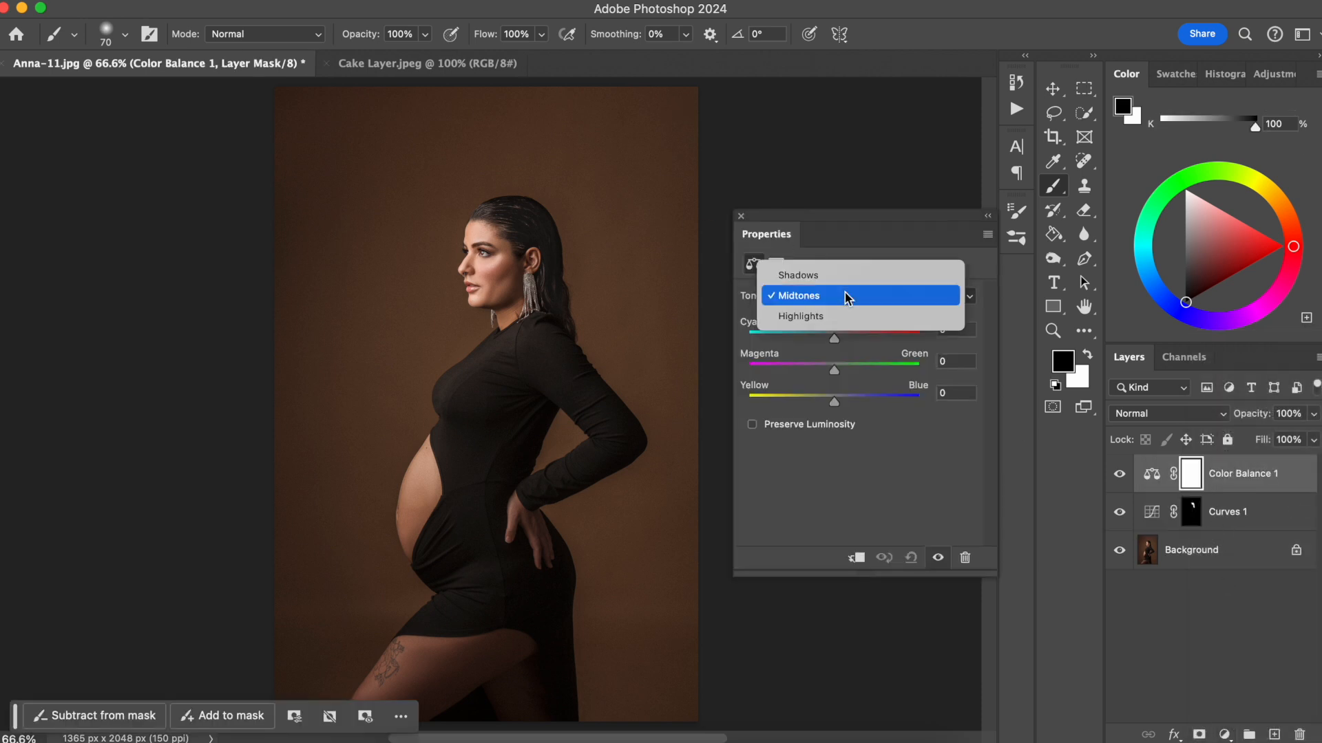
click(832, 295)
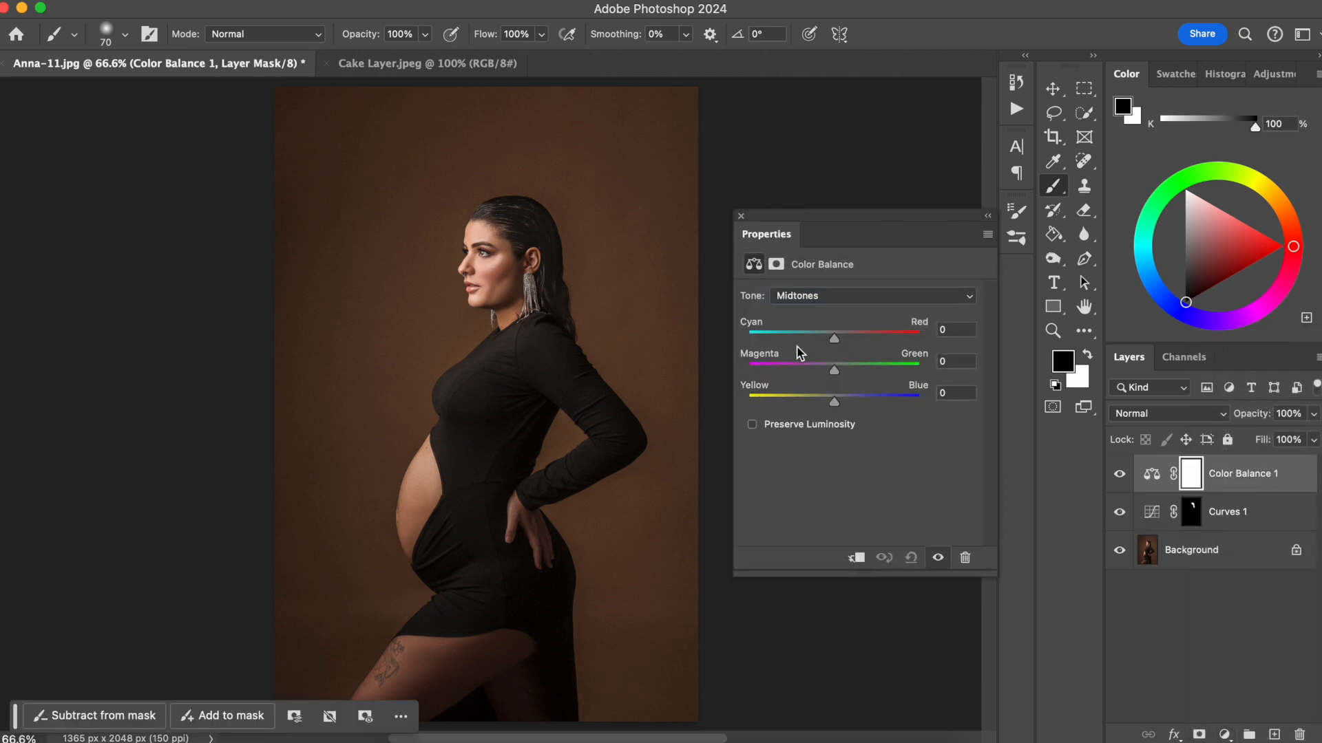
drag(834, 340, 864, 342)
click(741, 217)
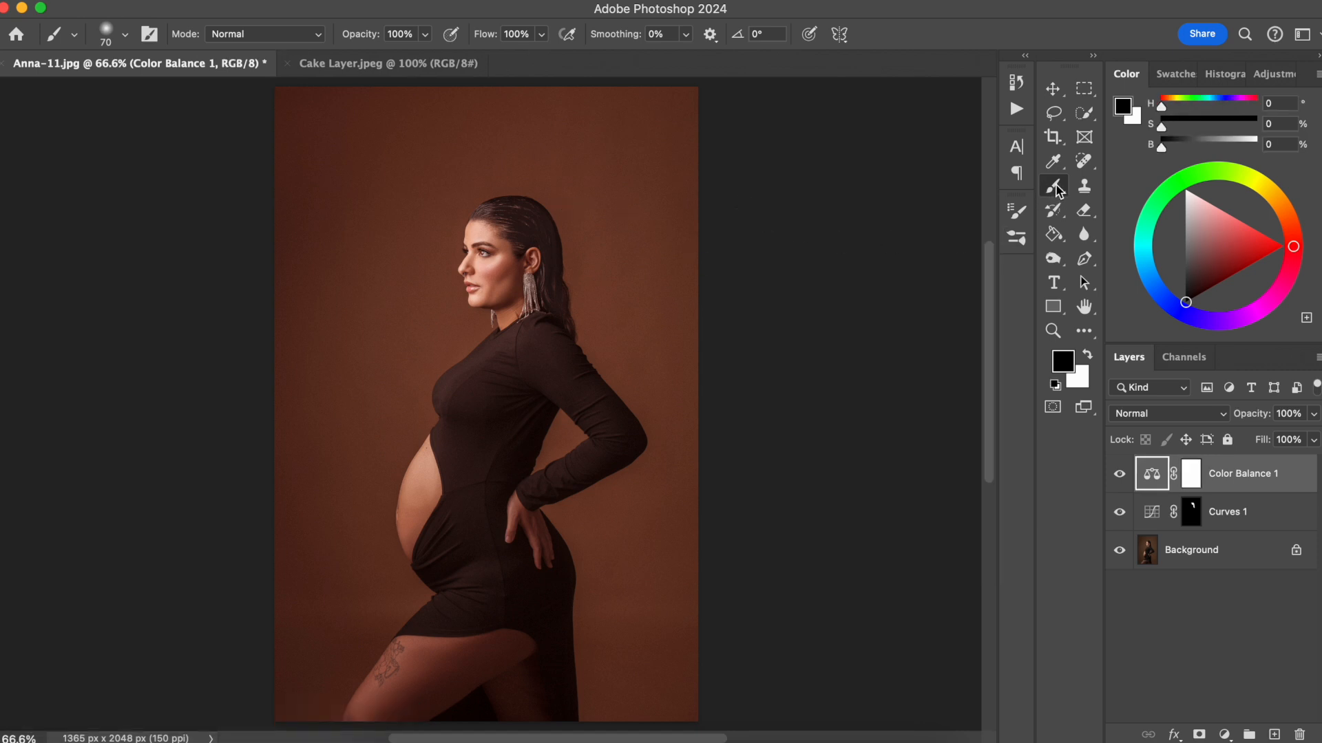
- Paint black over the woman on the Color Balance 1 mask, enlarging the brush up to 175 px, to limit the red tint to the backdrop
click(1190, 474)
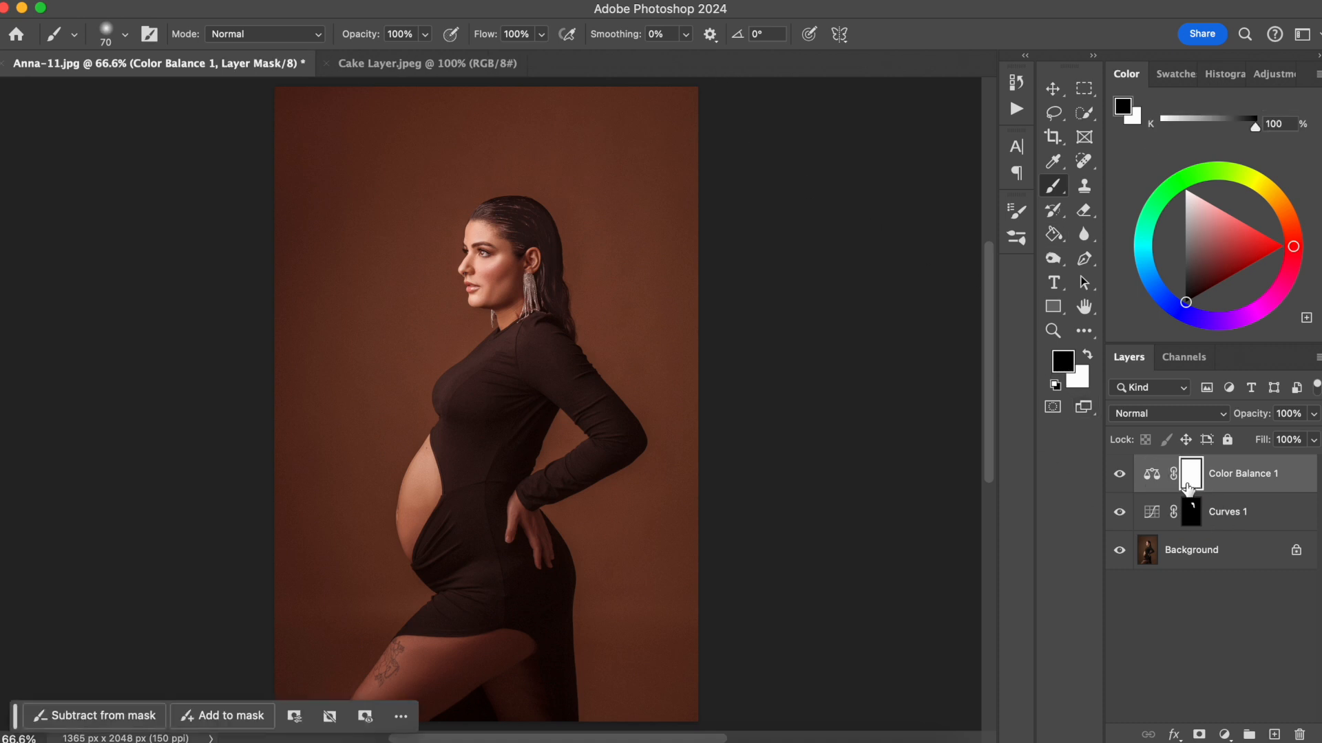
mouse_move(504, 269)
mouse_down()
mouse_move(489, 274)
mouse_move(481, 243)
mouse_move(464, 271)
mouse_move(486, 293)
mouse_move(514, 288)
mouse_move(497, 283)
mouse_up()
key(bracketright)
key(bracketright)
key(bracketright)
key(bracketright)
mouse_move(480, 219)
mouse_down()
mouse_move(516, 215)
mouse_move(529, 231)
mouse_move(486, 221)
mouse_move(536, 241)
mouse_move(491, 218)
mouse_move(548, 266)
mouse_move(541, 248)
mouse_move(520, 296)
mouse_up()
key(bracketright)
mouse_move(426, 496)
mouse_down()
mouse_move(447, 448)
mouse_move(444, 576)
mouse_move(469, 633)
mouse_move(362, 681)
mouse_move(512, 631)
mouse_move(479, 719)
mouse_move(455, 717)
mouse_move(528, 634)
mouse_move(545, 709)
mouse_move(538, 540)
mouse_move(512, 505)
mouse_move(468, 558)
mouse_move(499, 391)
mouse_move(558, 356)
mouse_move(608, 418)
mouse_move(596, 469)
mouse_move(515, 513)
mouse_move(592, 459)
mouse_move(515, 505)
mouse_move(526, 413)
mouse_move(539, 415)
mouse_move(483, 438)
mouse_move(521, 330)
mouse_up()
key(bracketright)
- Compare the masked red tint before and after by switching the Color Balance 1 layer off and on
click(1122, 474)
click(1125, 483)
click(1126, 488)
click(1120, 475)
- Clear all painting from the Color Balance 1 mask so it is entirely white, and remove the selection
key(super+a)
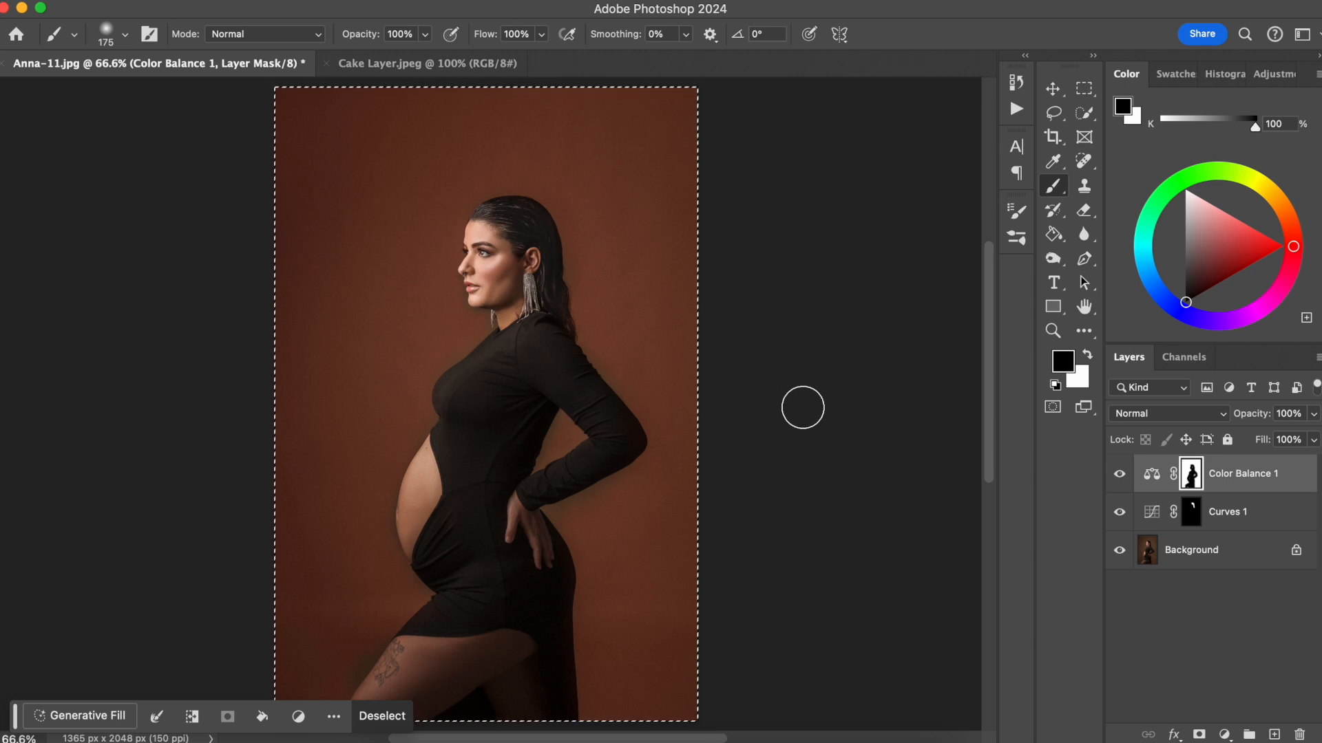
key(BackSpace)
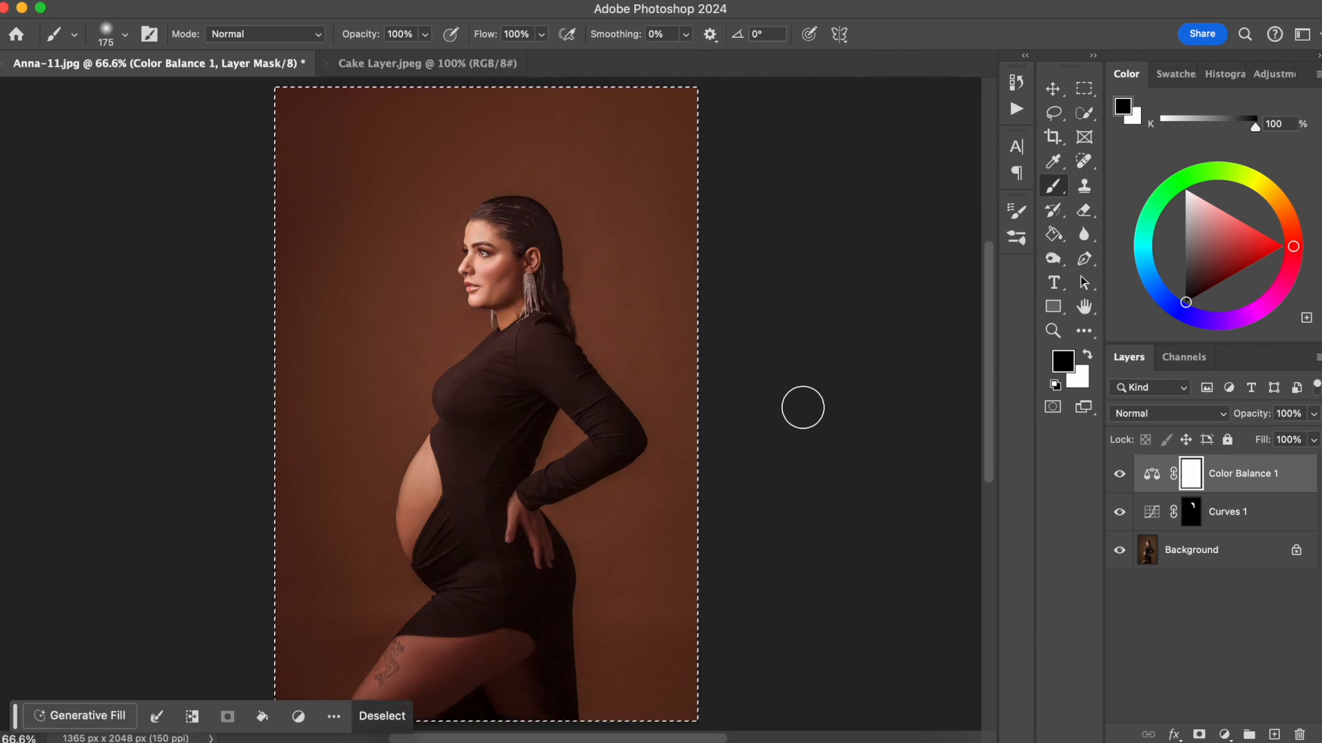
key(cmd+d)
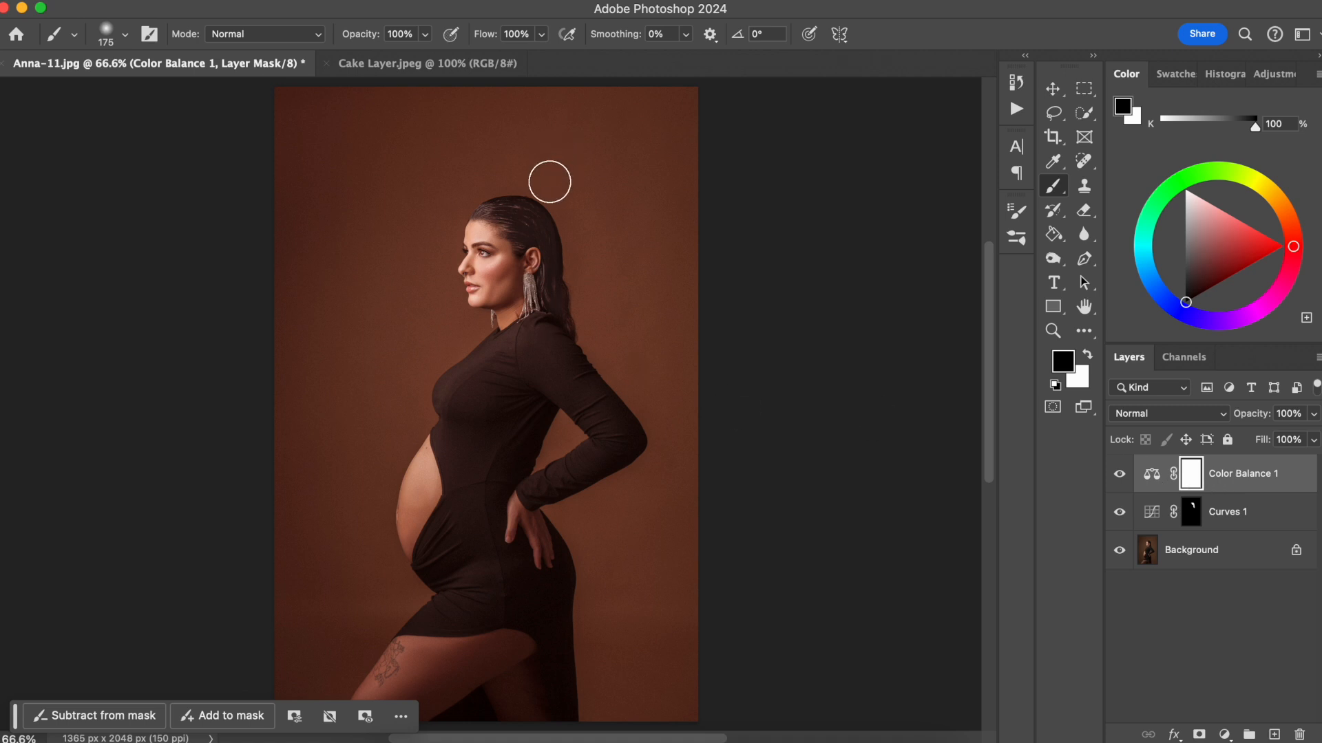
- Select the woman automatically with Select Subject while the Color Balance 1 mask is active
click(1085, 115)
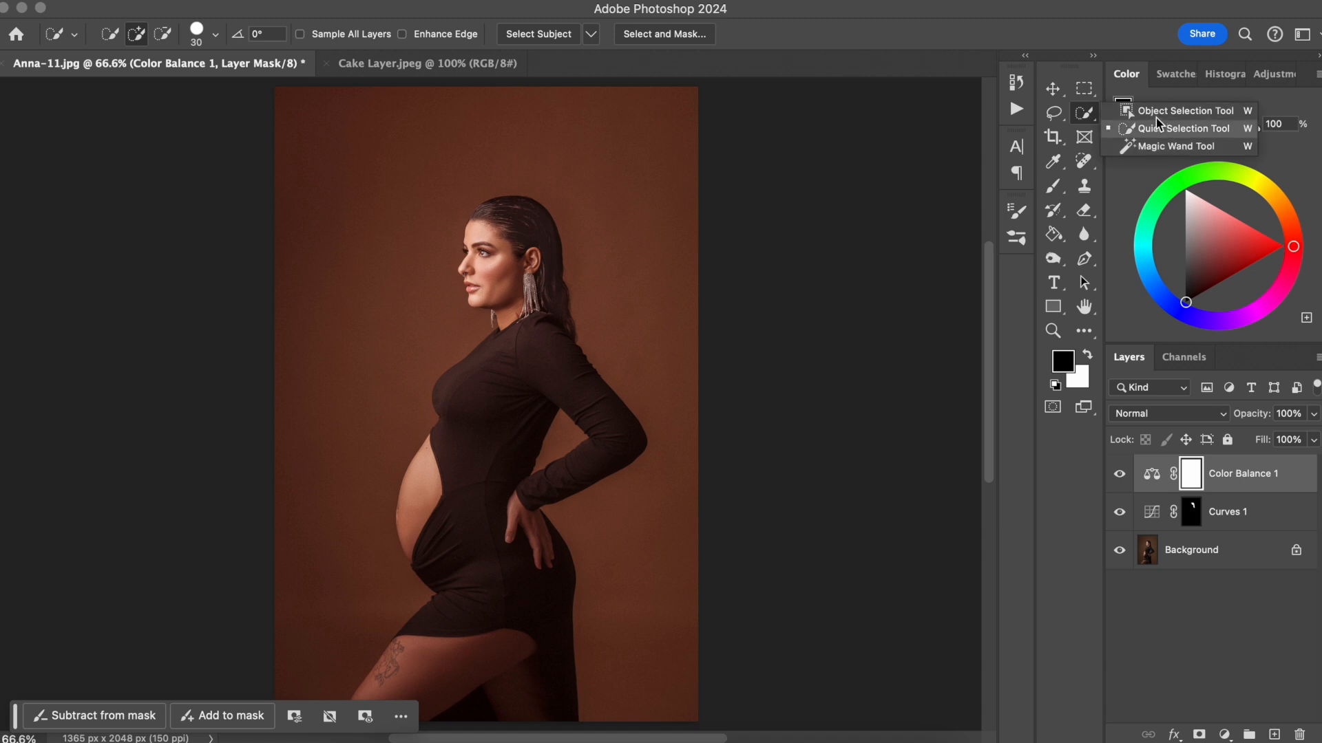
click(1167, 134)
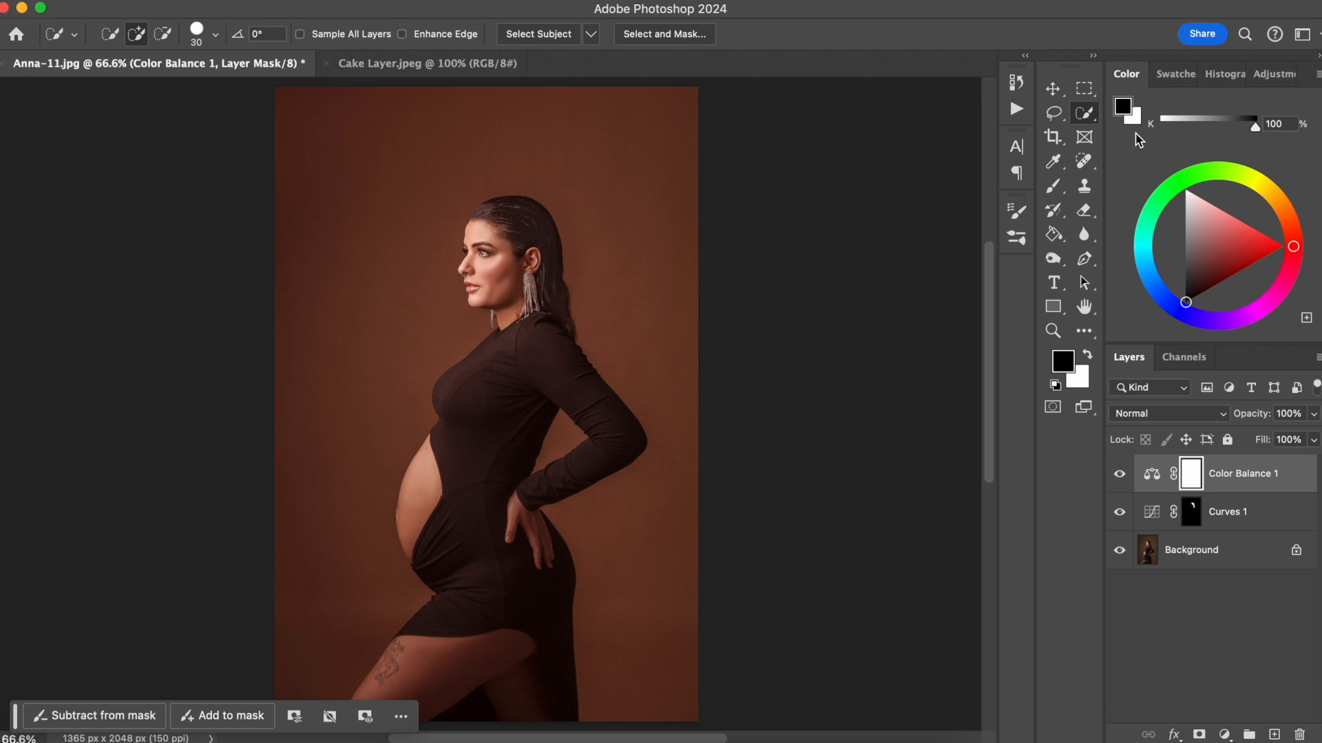
click(544, 38)
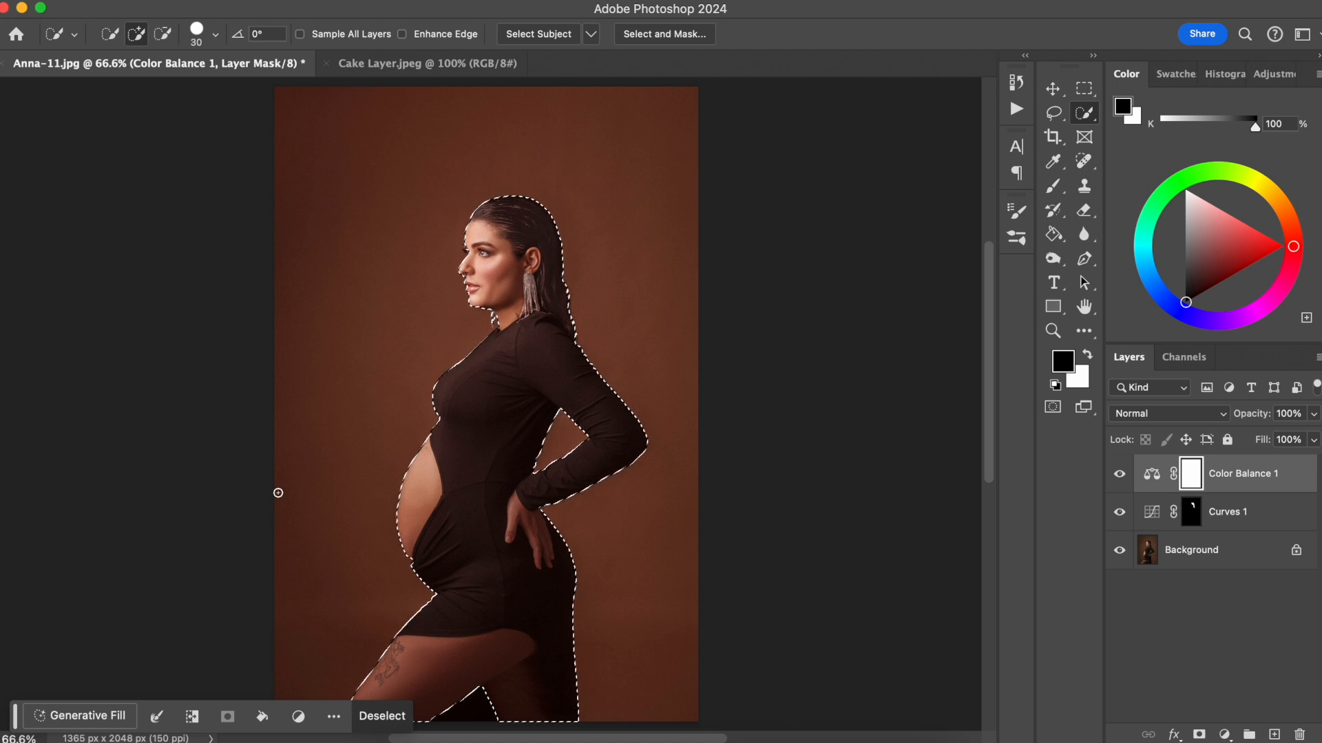
key(space)
drag(508, 653, 557, 598)
click(523, 645)
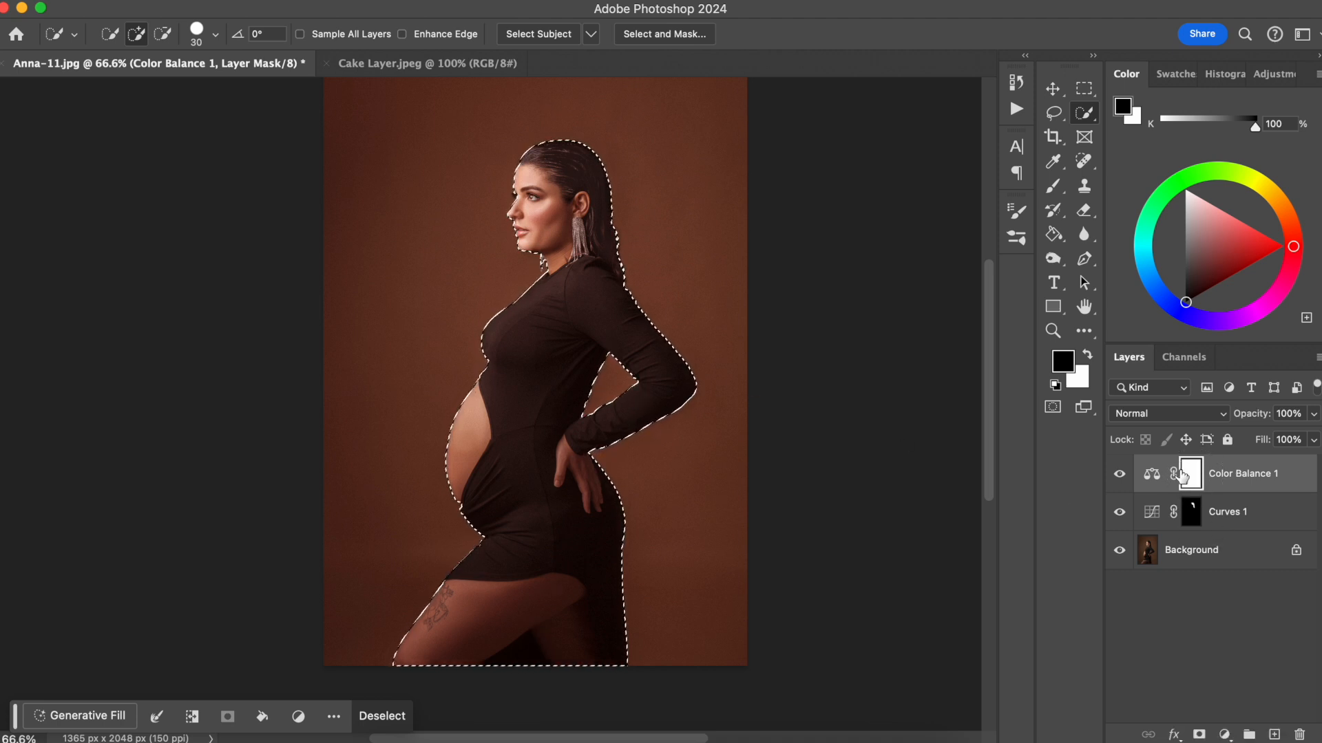
- Try painting the selected woman black on the Color Balance 1 mask with an 800 px brush, and undo it
click(1053, 186)
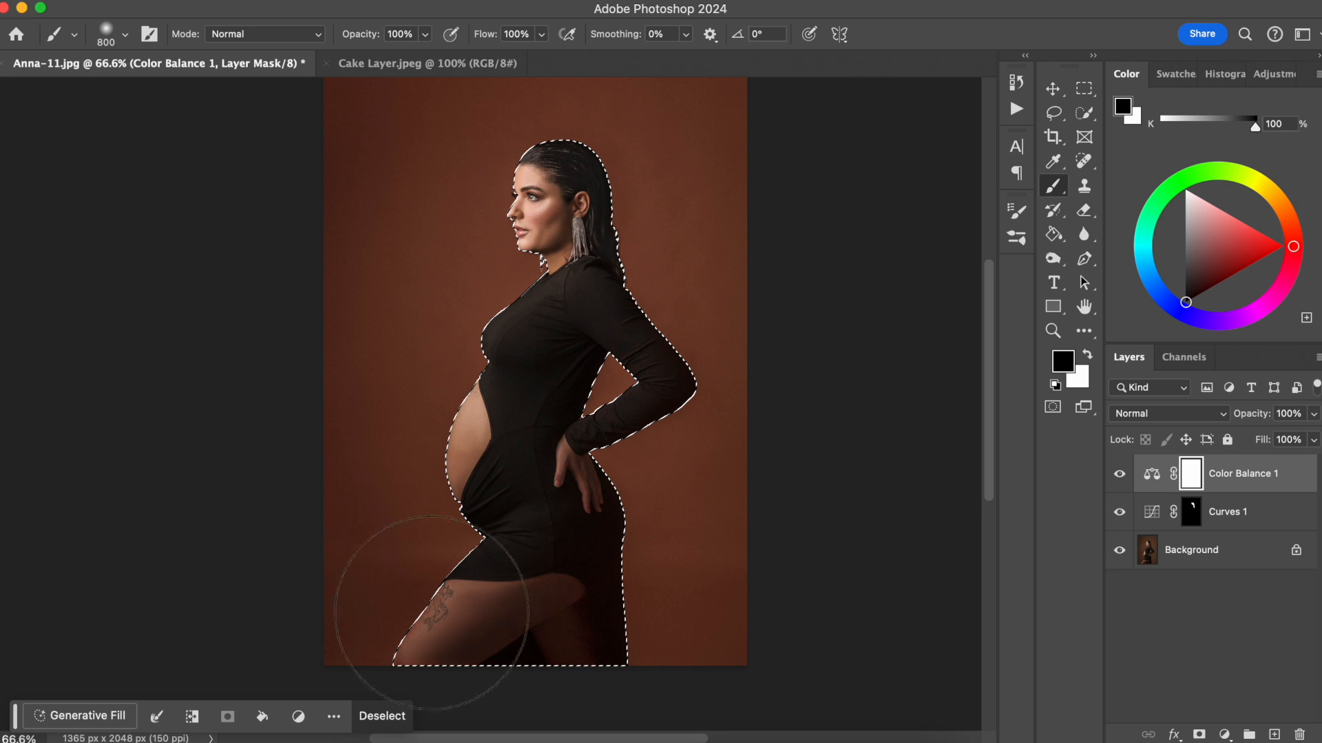
drag(481, 582, 653, 408)
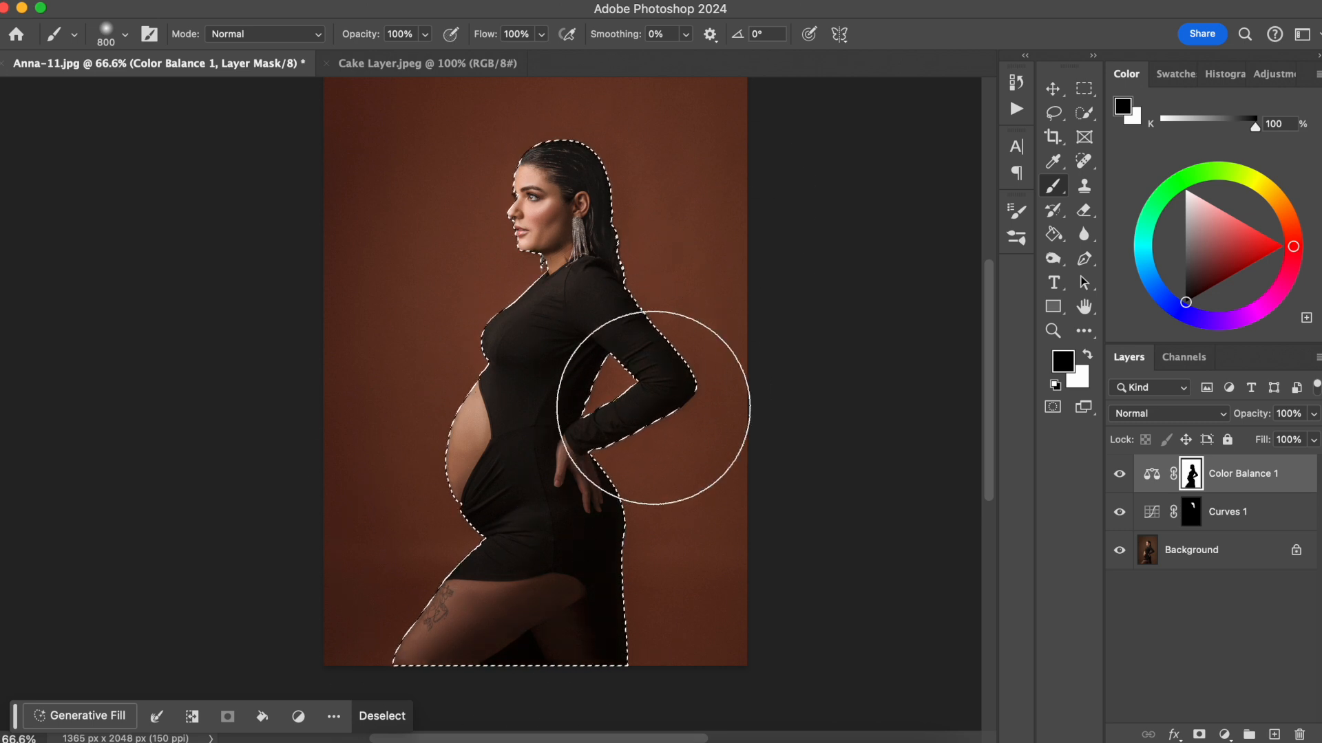
key(super+z)
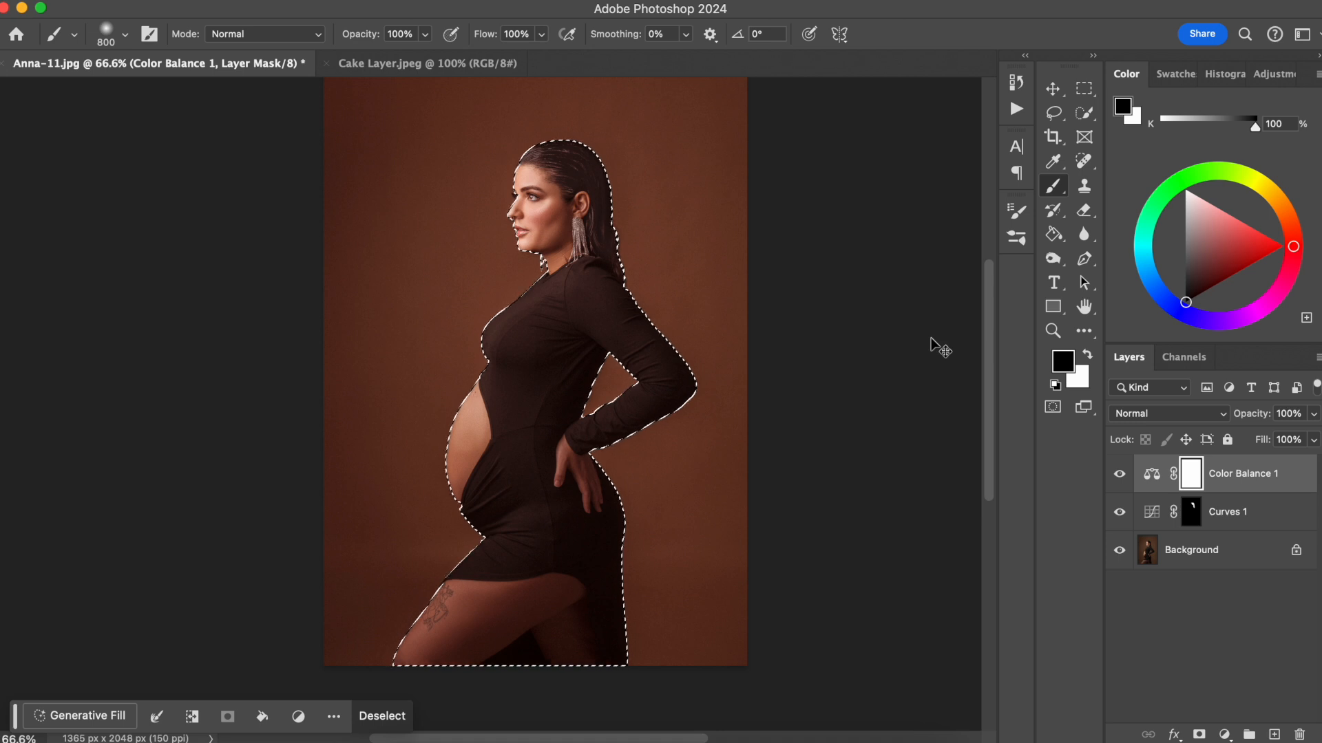
- Fill the selected woman with black on the Color Balance 1 mask and remove the selection
key(alt+BackSpace)
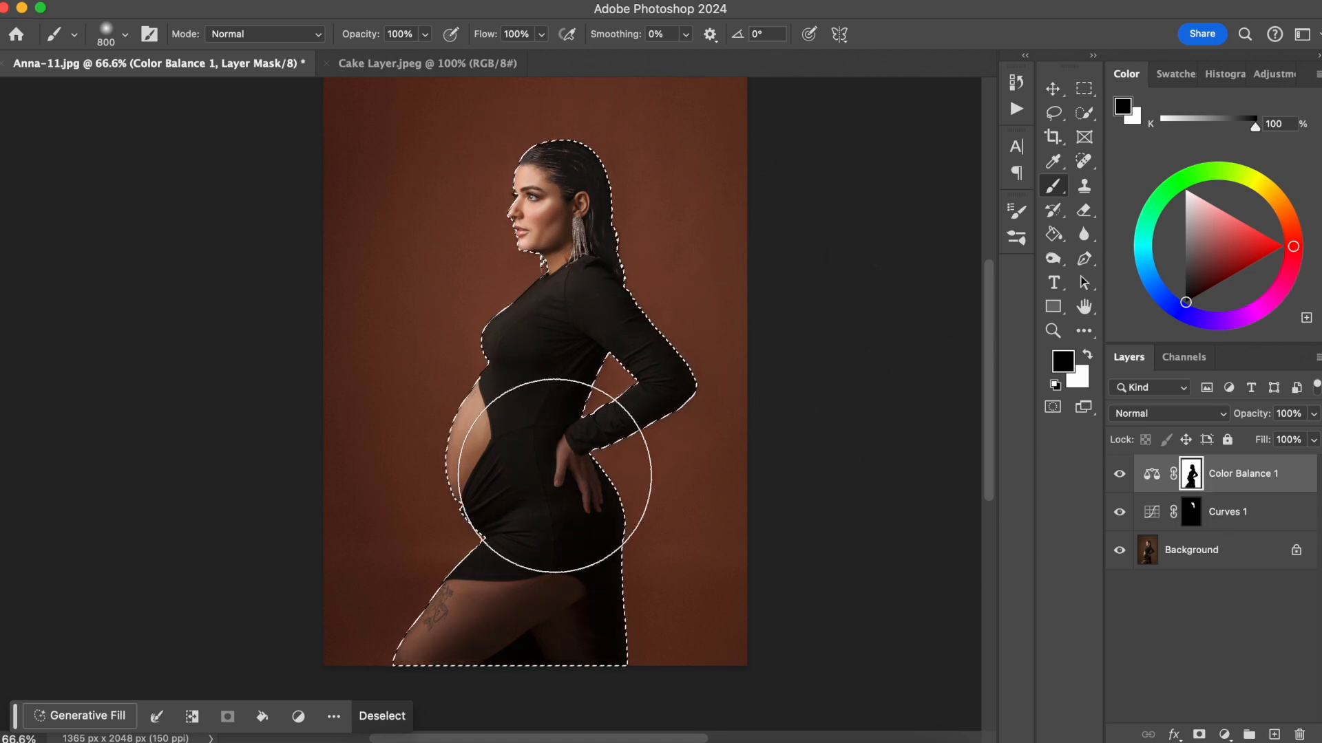
key(super+d)
scroll(692, 413, up, 2)
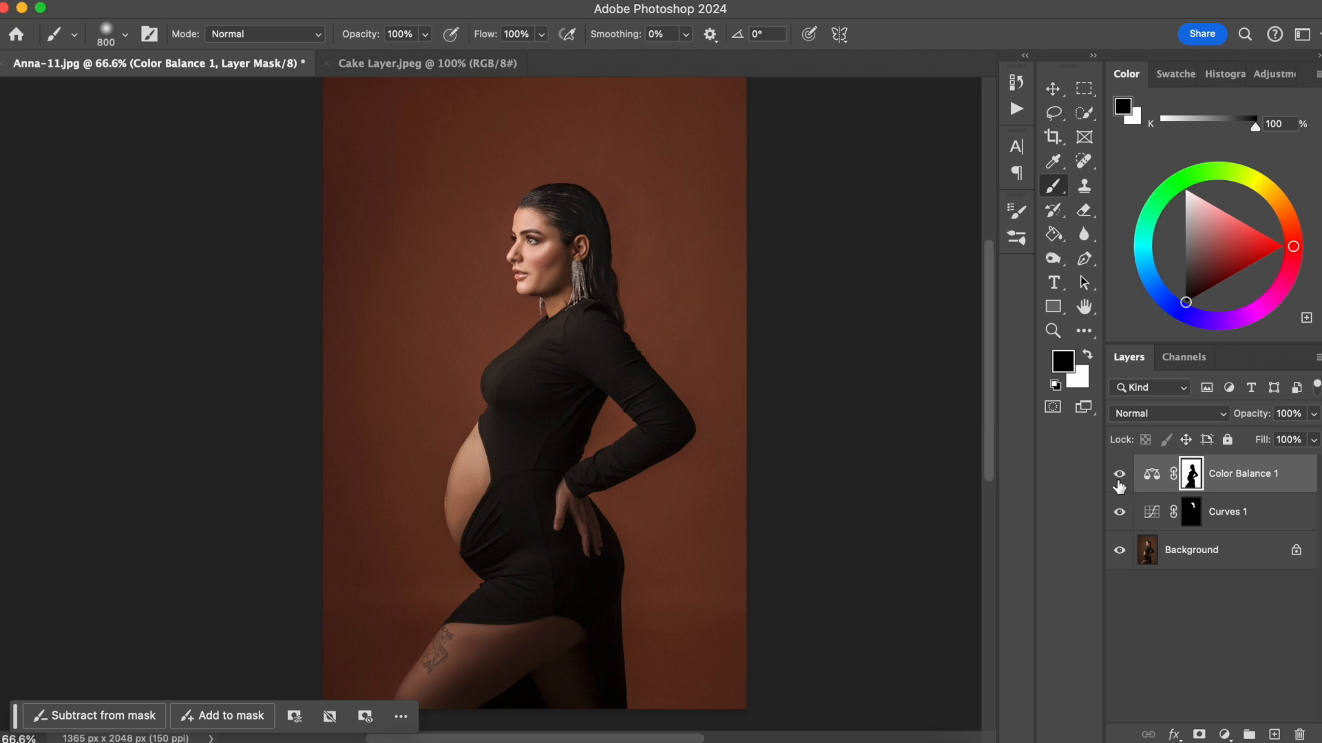
- Compare the backdrop with and without the red tint by switching the Color Balance 1 layer off and on twice
click(1118, 475)
click(1117, 480)
click(1117, 483)
click(1118, 475)
- Recolor the backdrop olive green by adjusting Color Balance 1's midtones and setting its highlights to red +16 and yellow -28, and compare before and after
click(1151, 475)
double_click(1151, 475)
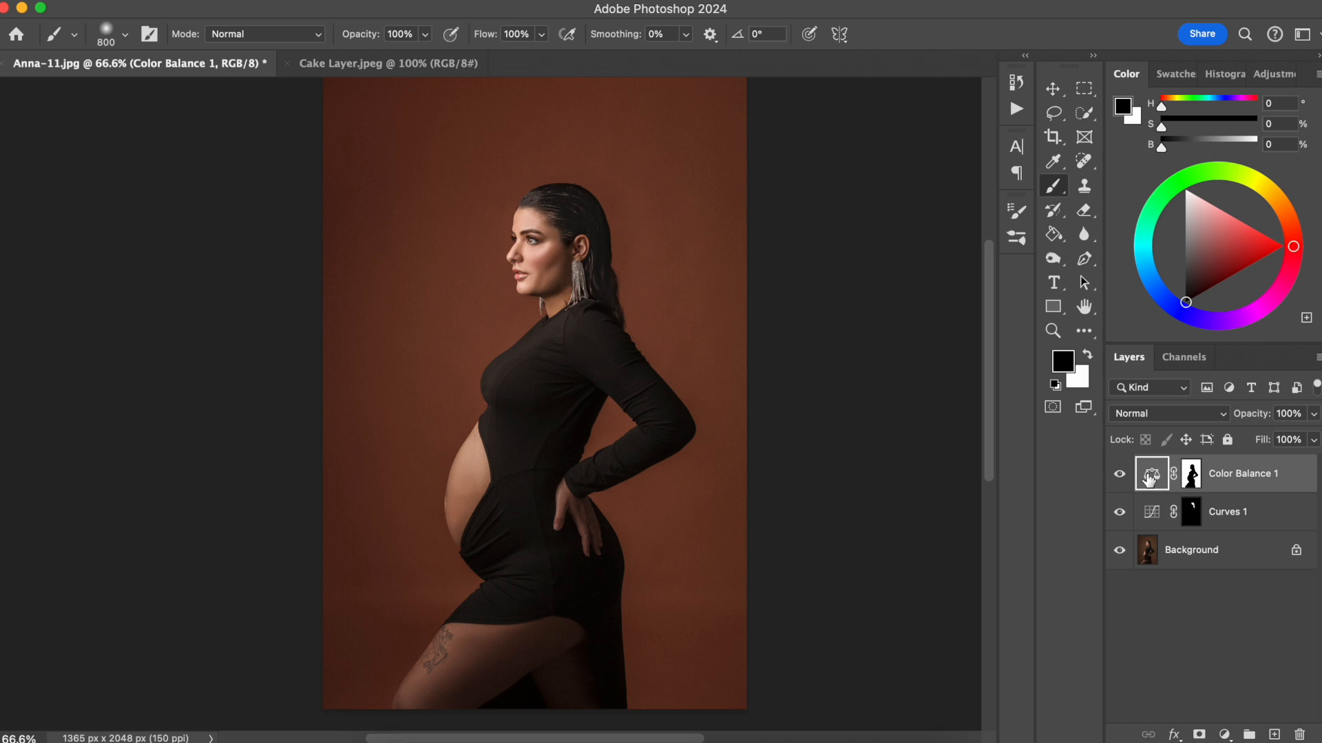
drag(612, 289, 606, 324)
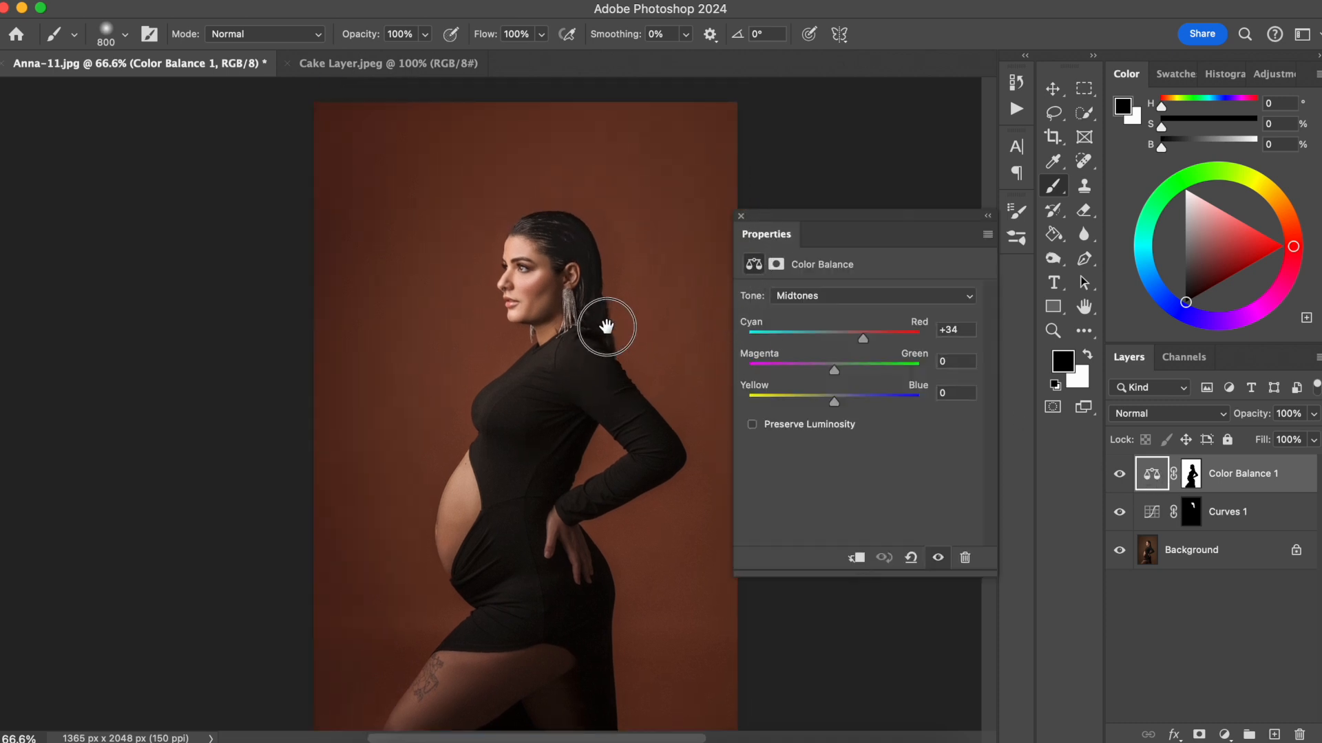
drag(860, 338, 818, 407)
click(847, 297)
click(836, 327)
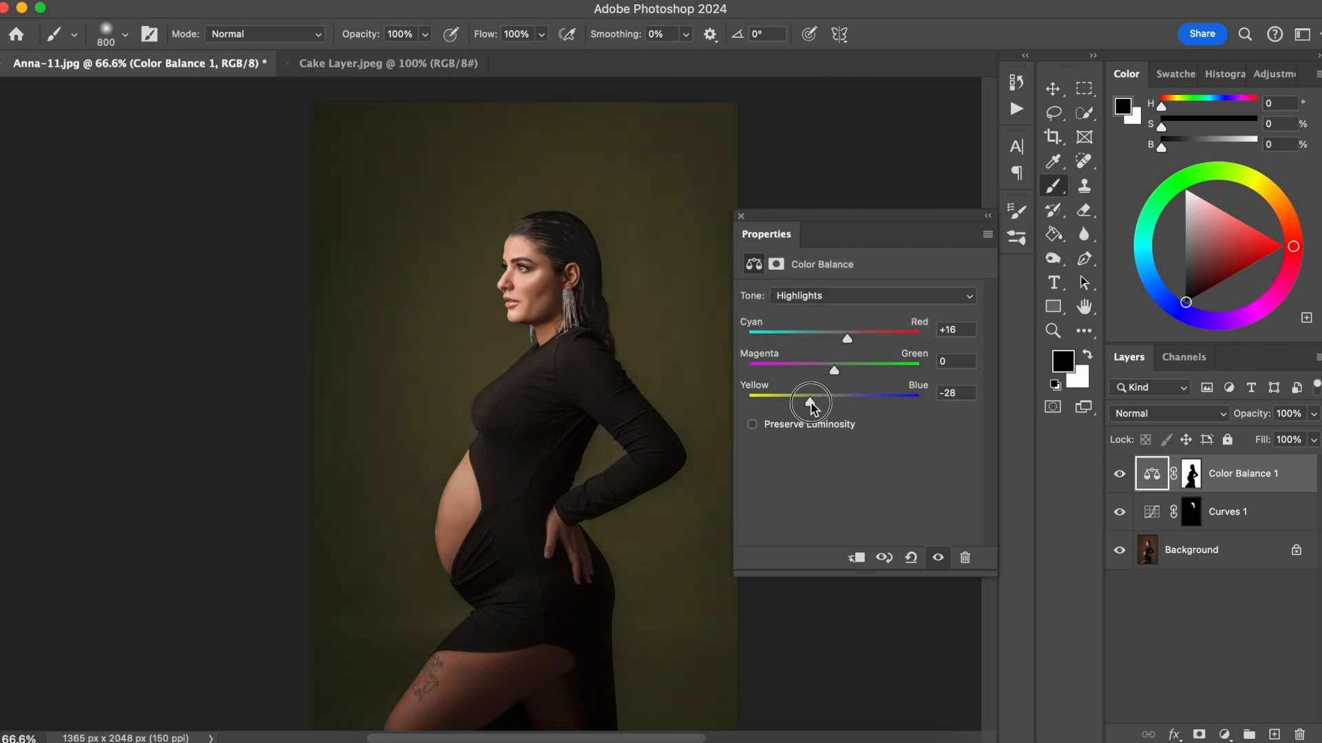
click(741, 216)
click(1120, 475)
click(1121, 474)
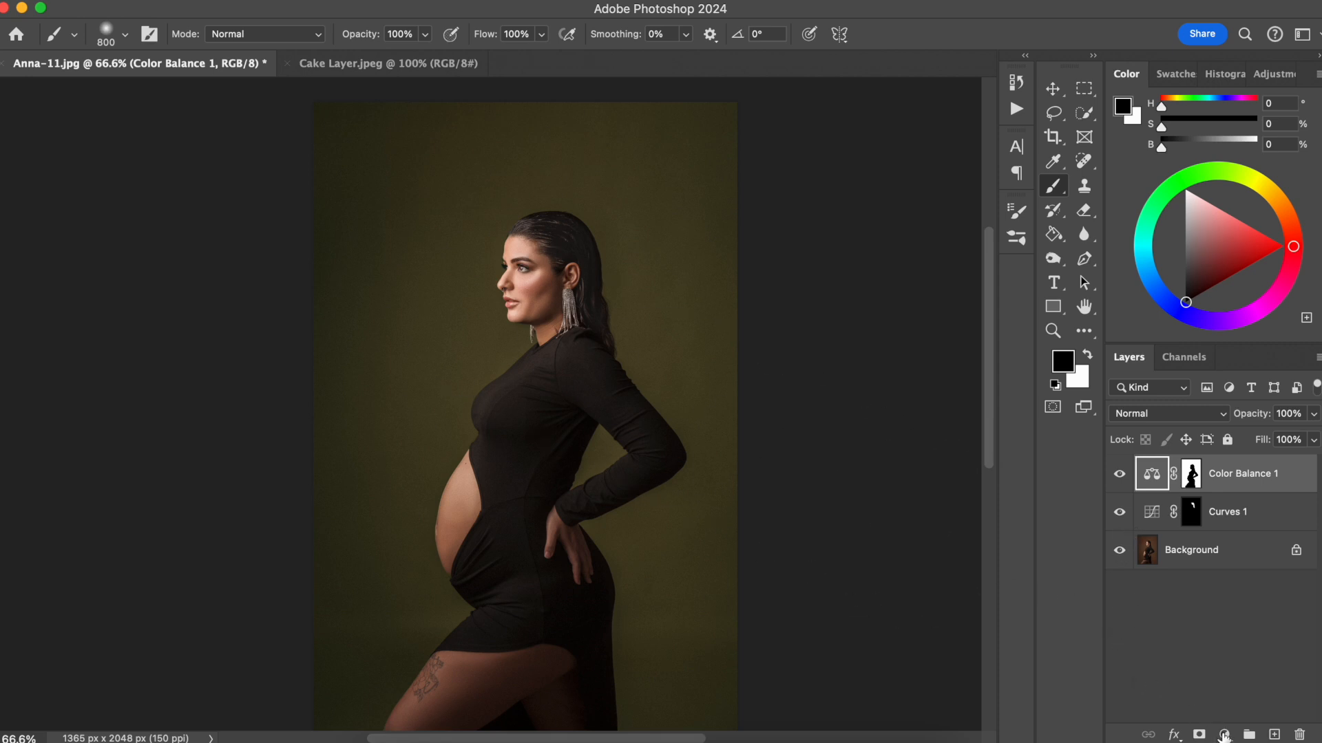
- Add a Pattern Fill layer with the dark green leaf pattern and replace its mask with a copy of the Color Balance 1 mask
click(1224, 734)
mouse_move(1223, 734)
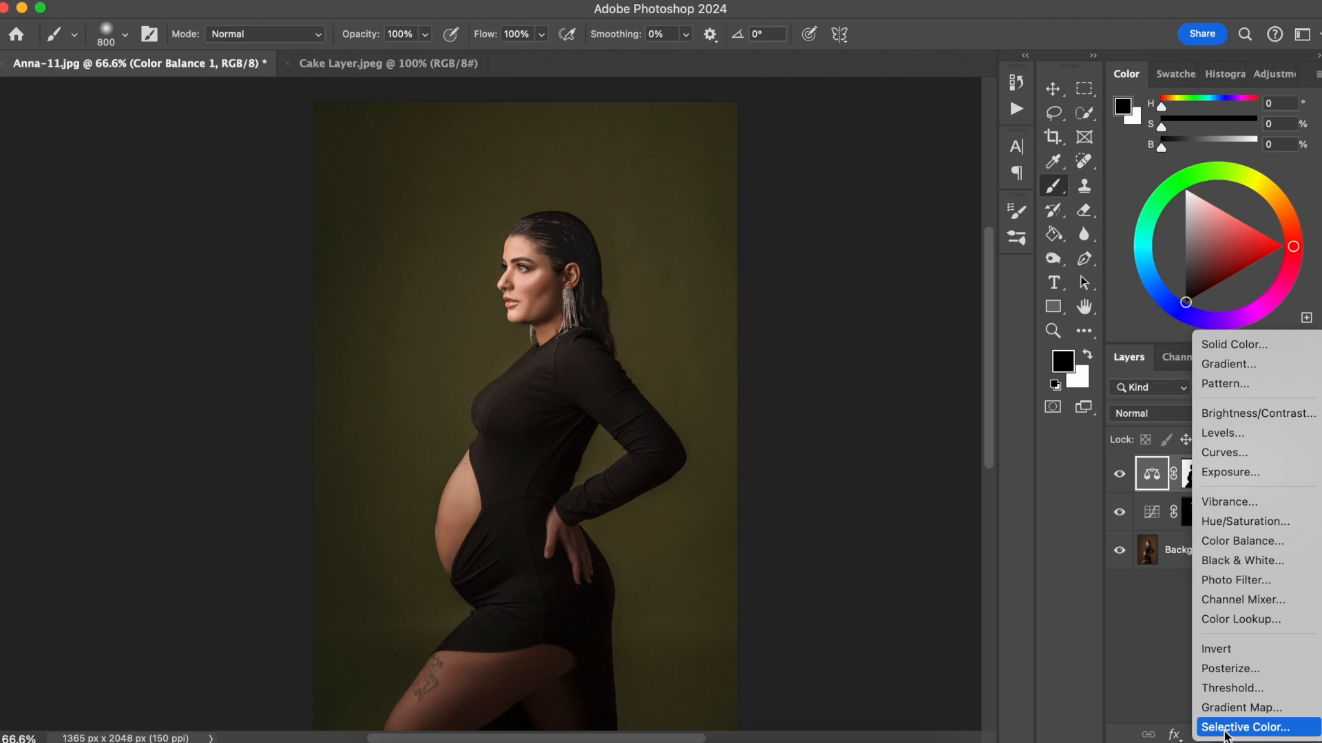
click(1238, 386)
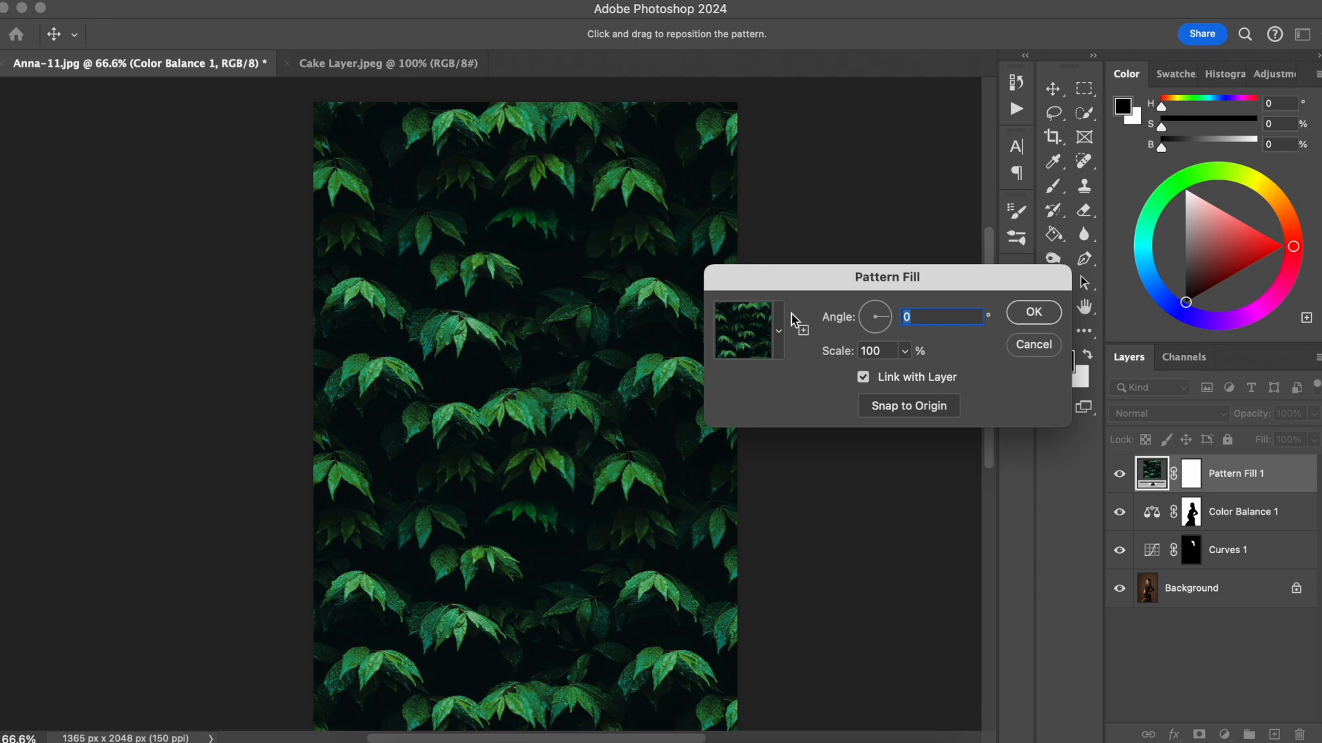
click(1033, 312)
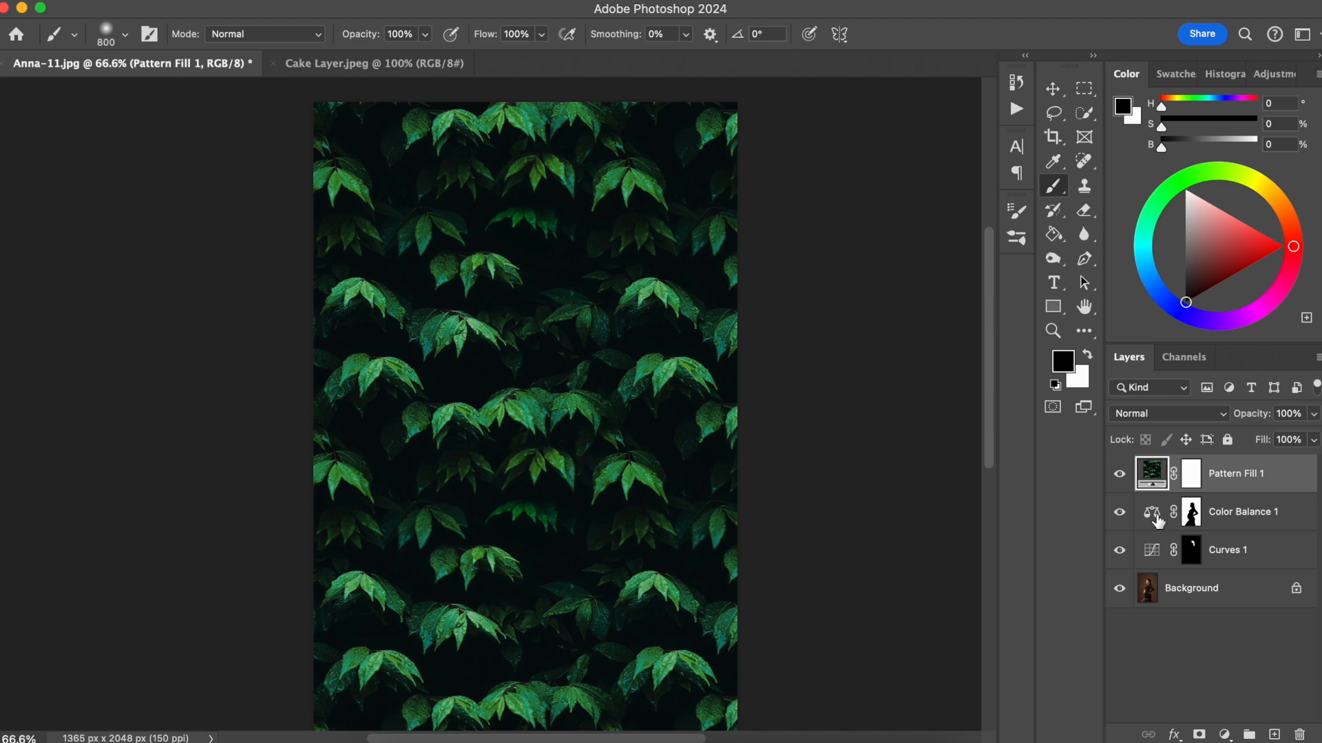
drag(1196, 517, 1199, 482)
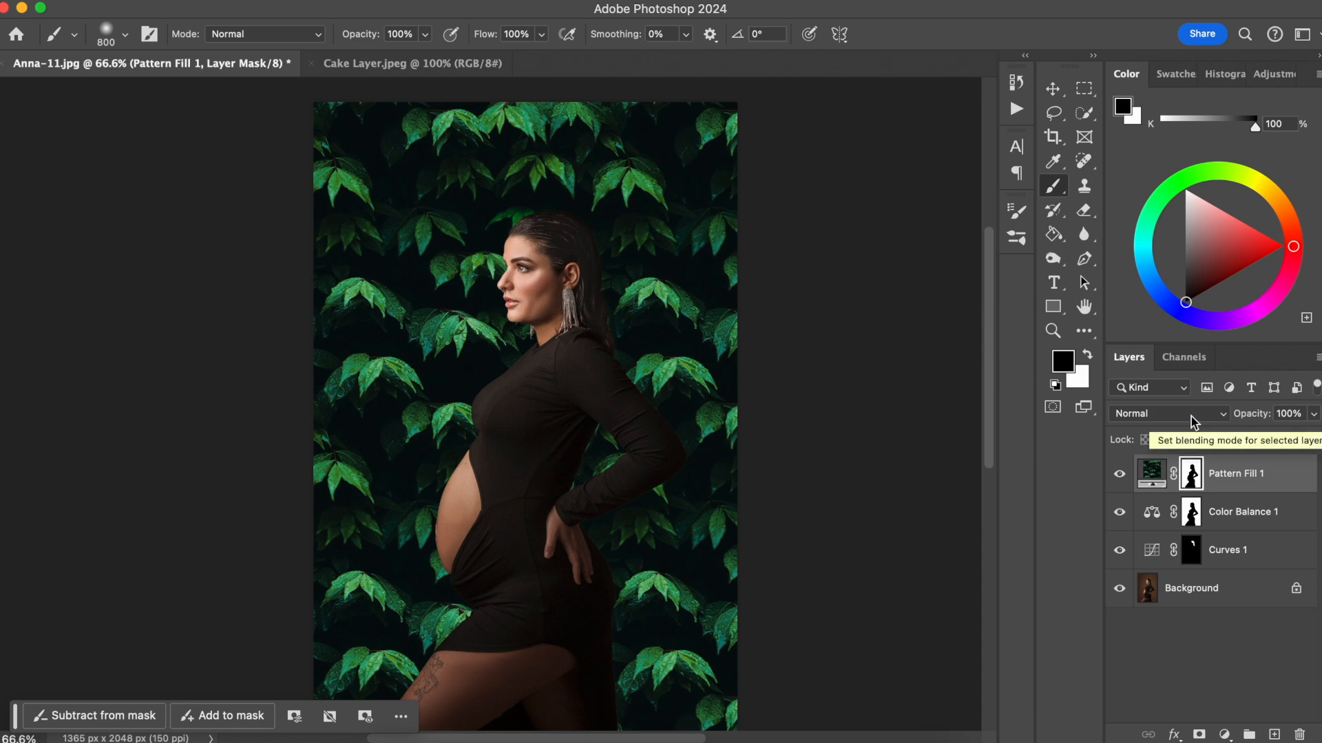
- Lower the Pattern Fill 1 layer's opacity to 7%
click(1259, 415)
drag(1259, 415, 1056, 386)
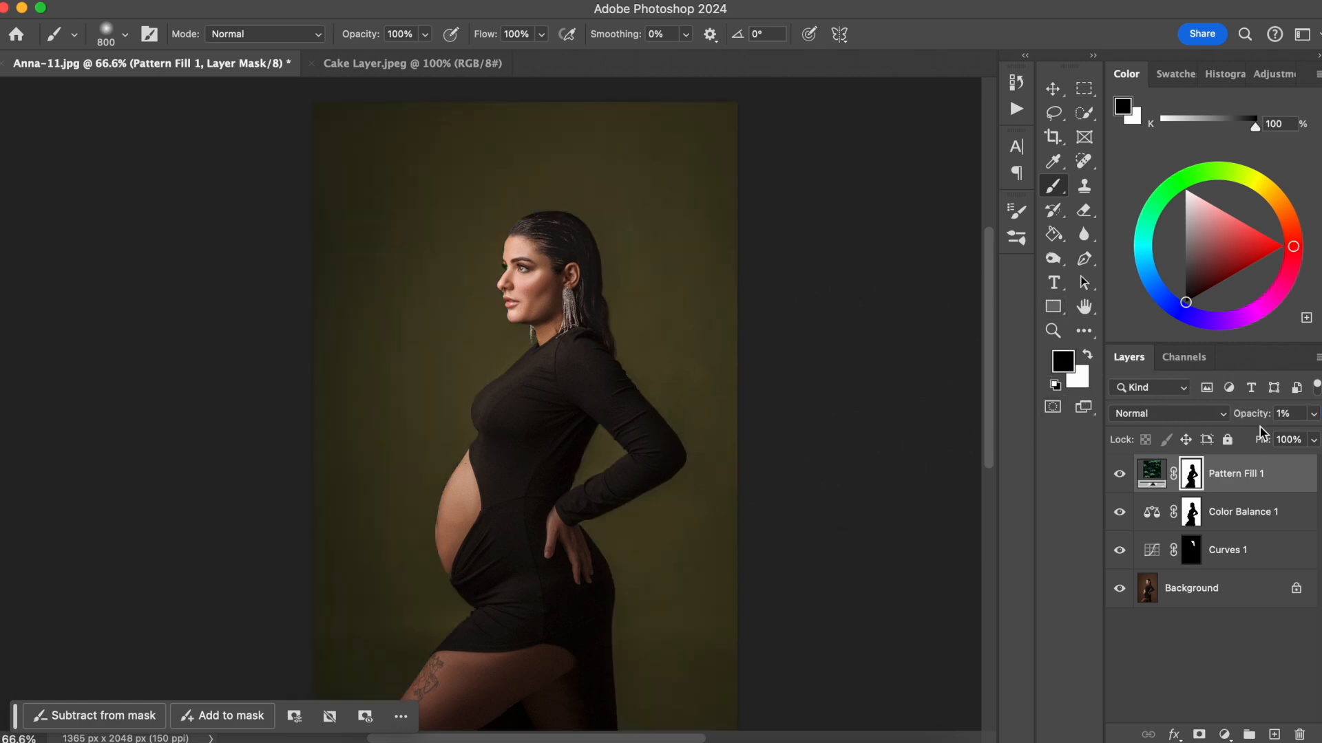
drag(1245, 420, 1249, 420)
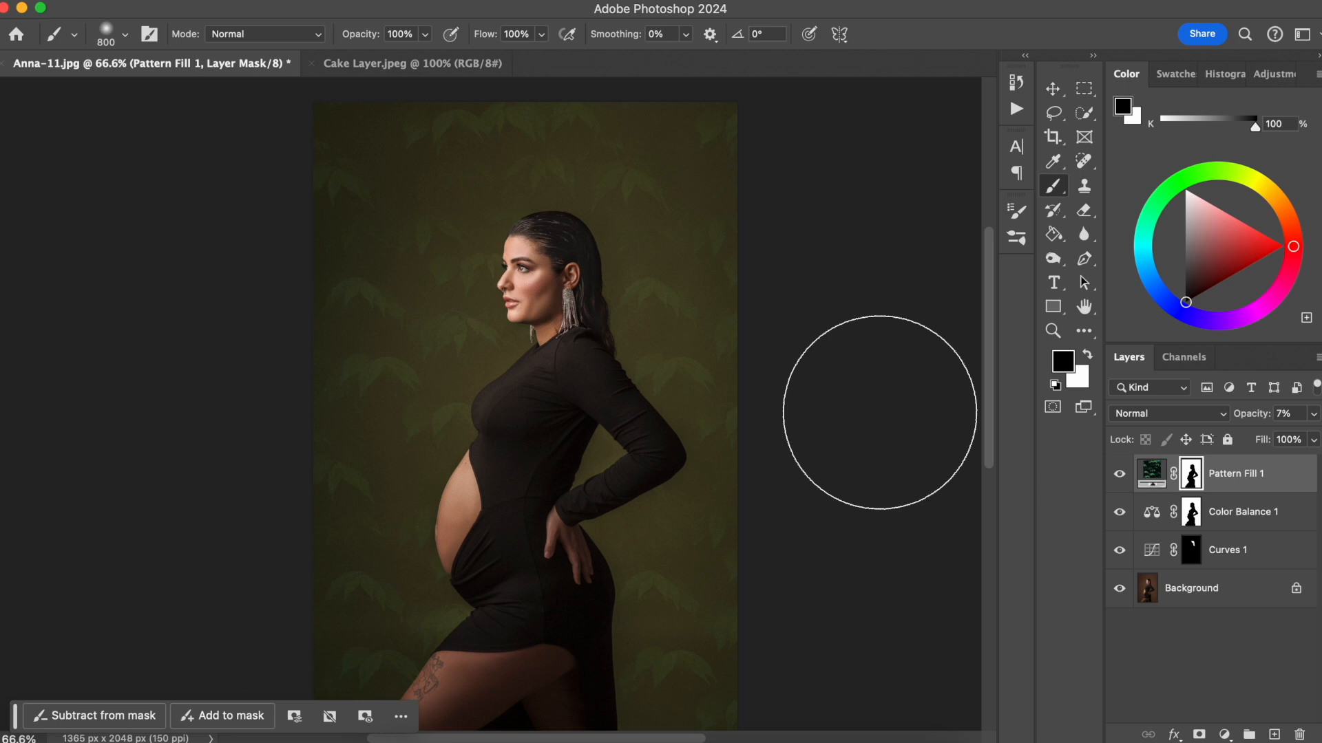
- Change the Pattern Fill 1 pattern to the first Grass pattern after trying the green Water pattern, and return to the Brush tool
double_click(1151, 473)
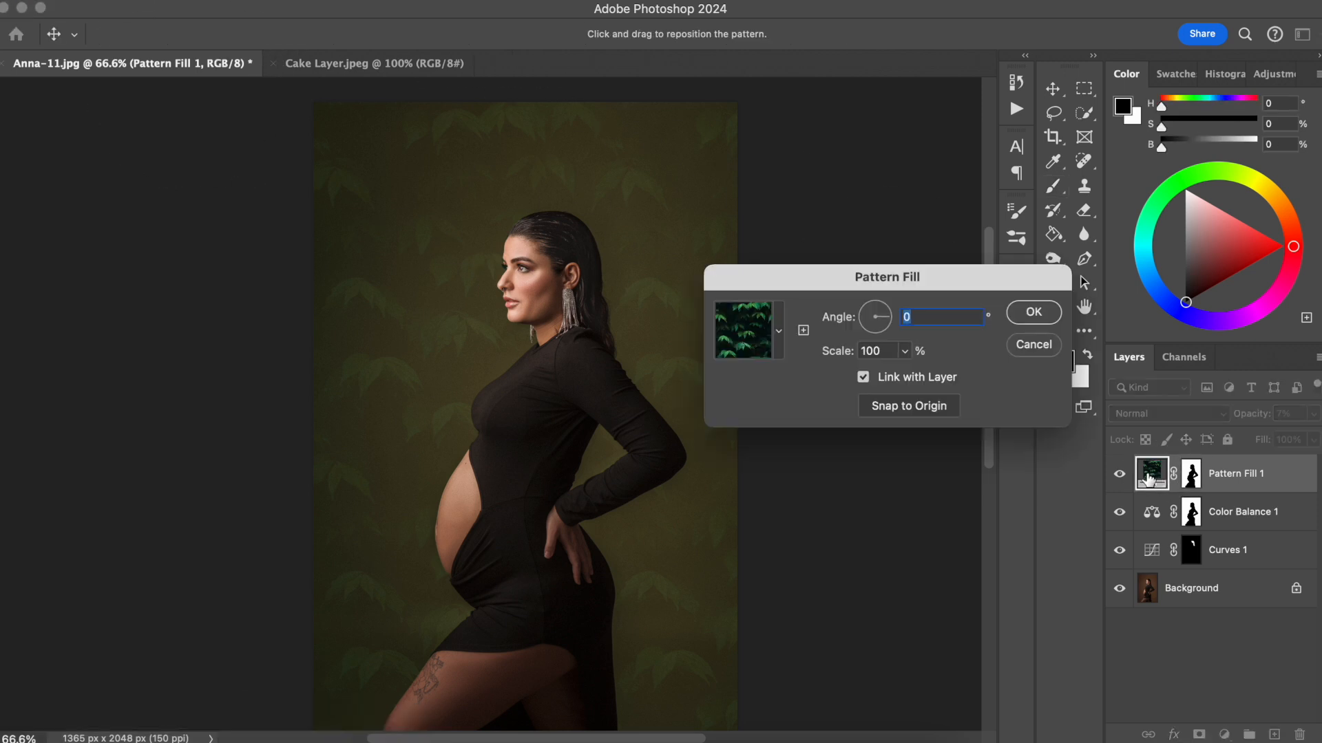
click(762, 339)
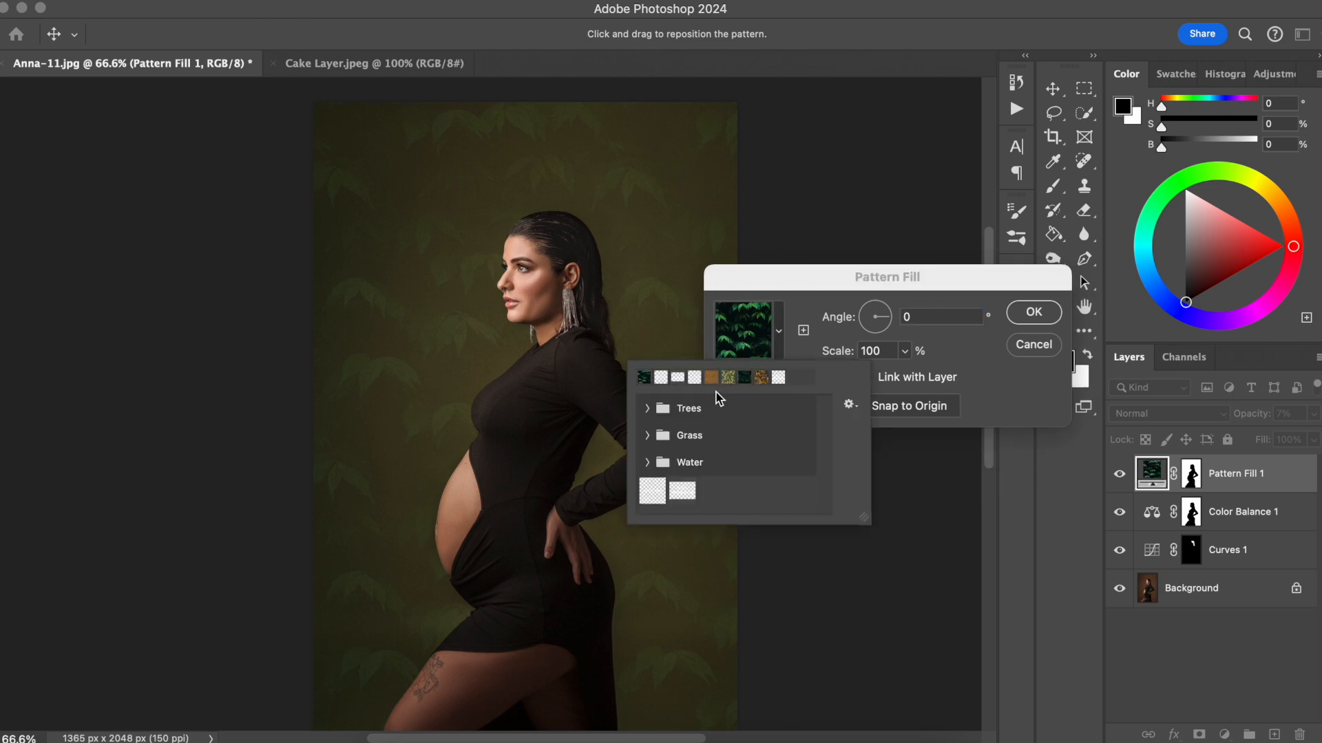
click(647, 463)
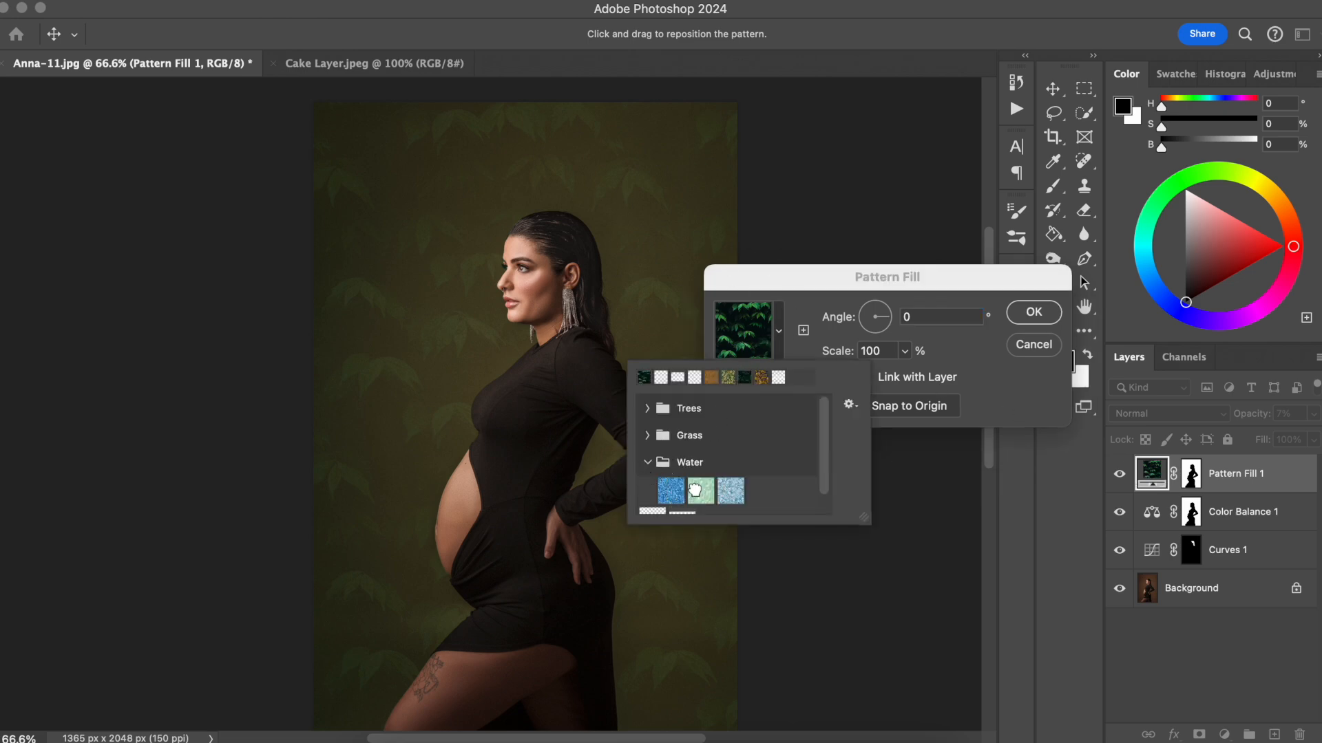
click(701, 490)
click(647, 436)
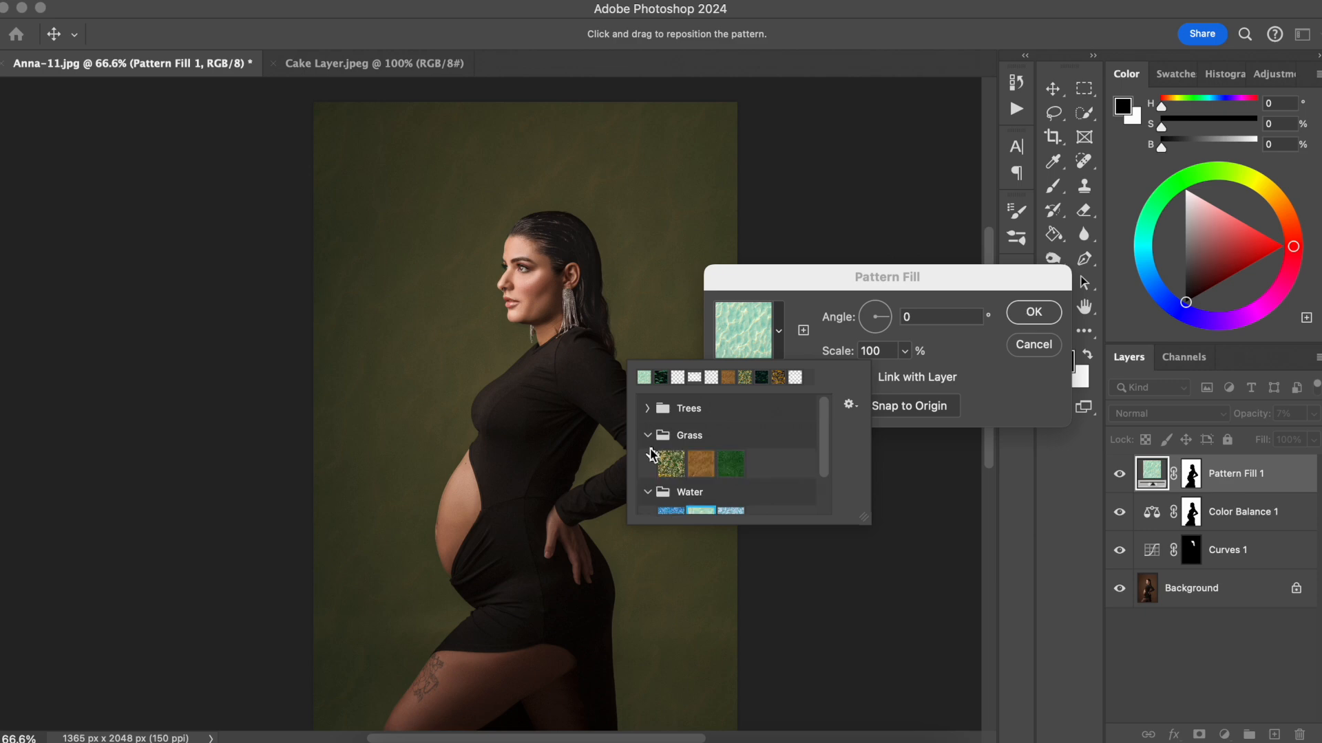
click(665, 471)
click(647, 492)
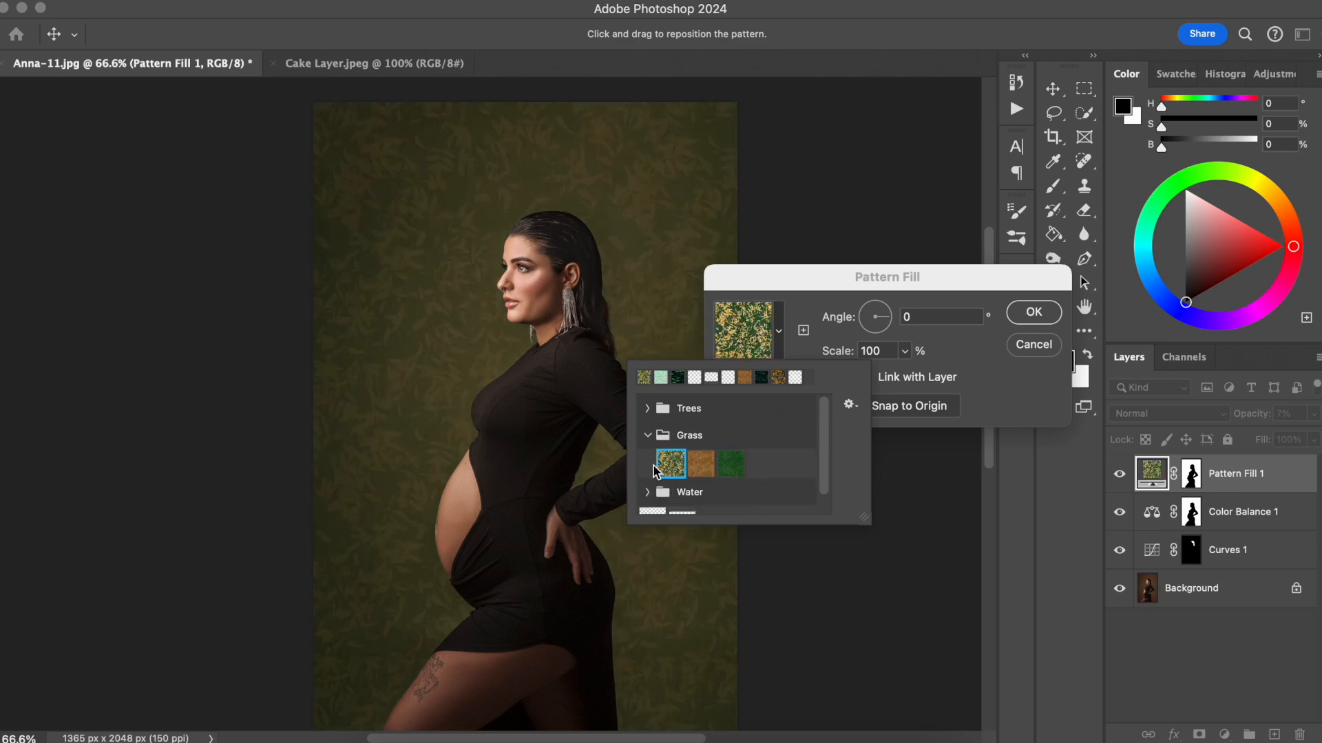
click(647, 435)
click(1033, 312)
key(b)
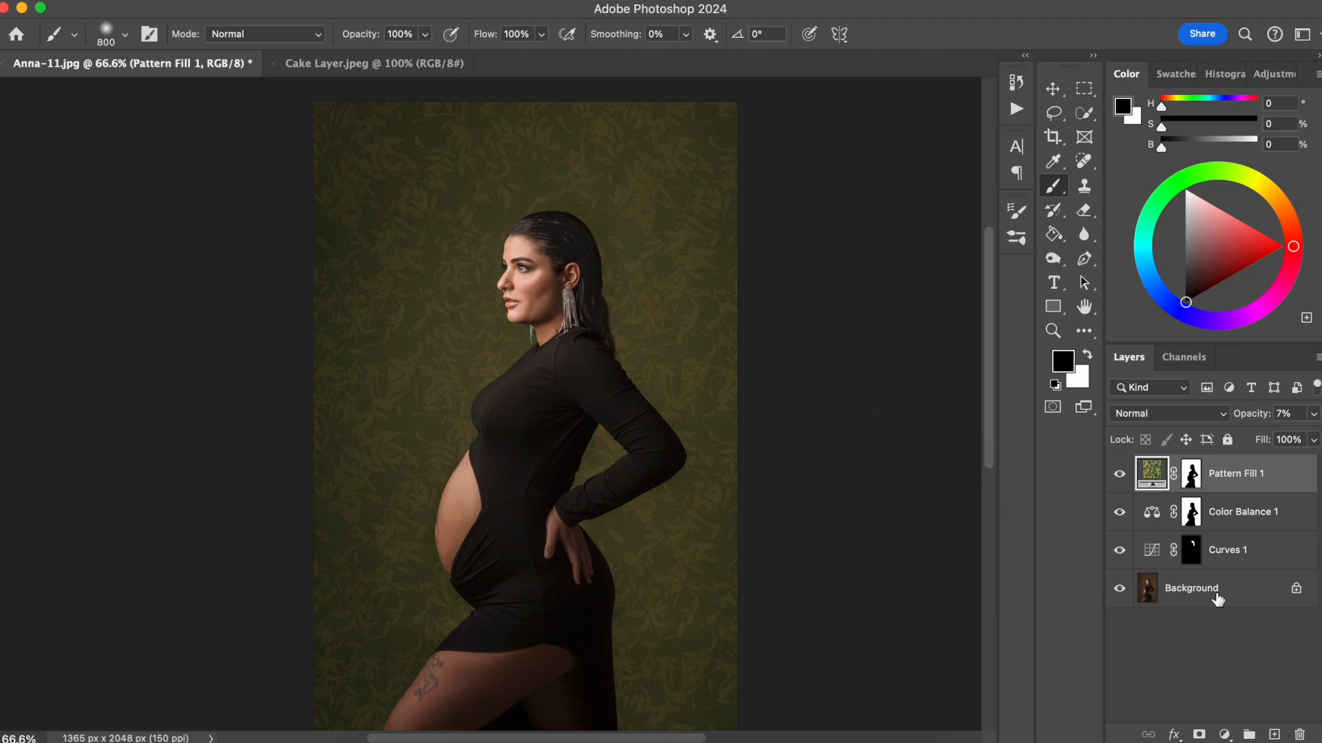
- Compare the finished edit with the original by isolating the Background layer and restoring all layers
alt+click(1120, 591)
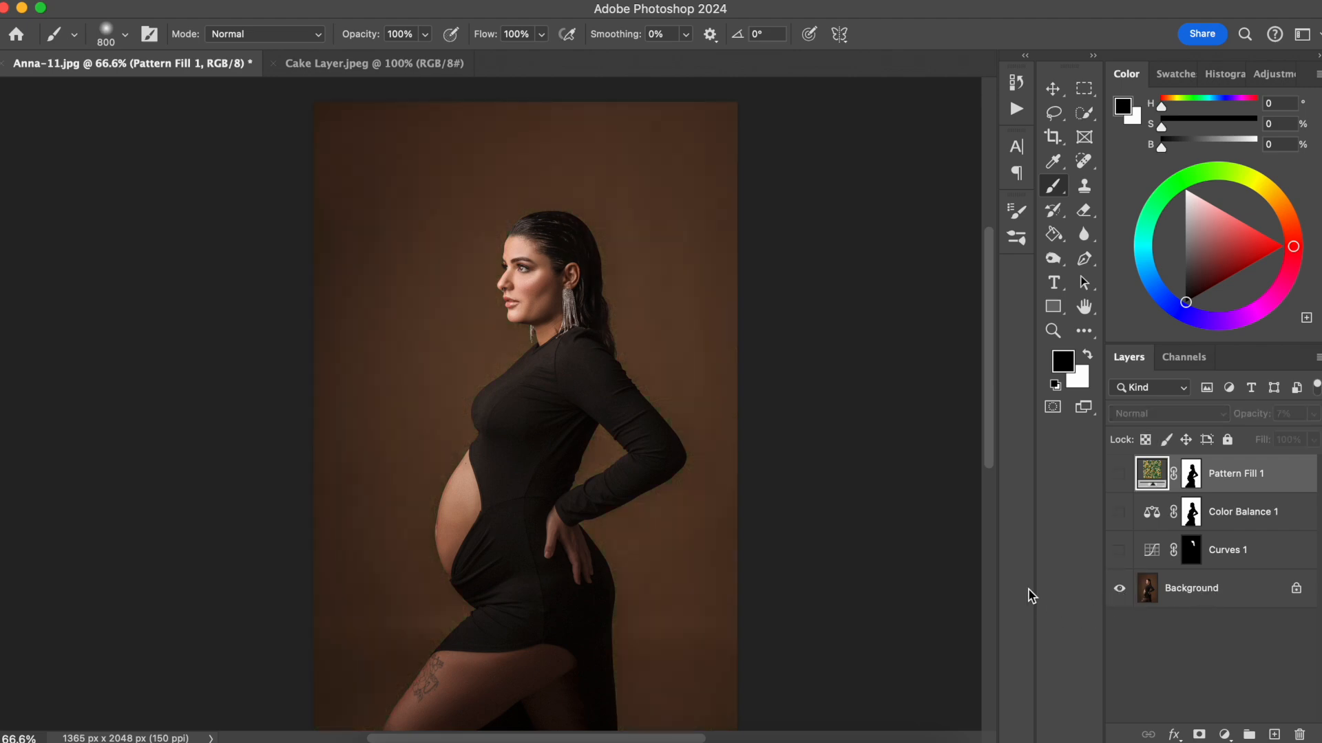
alt+click(1120, 589)
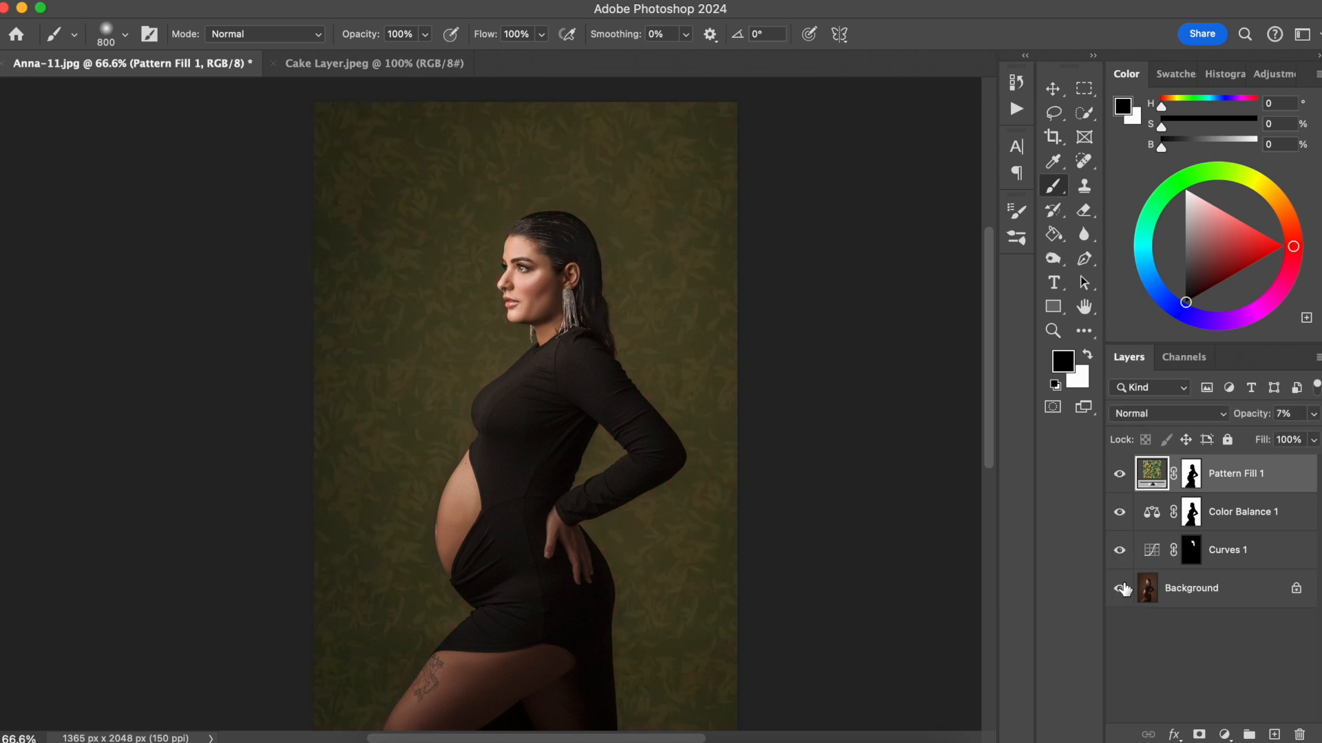